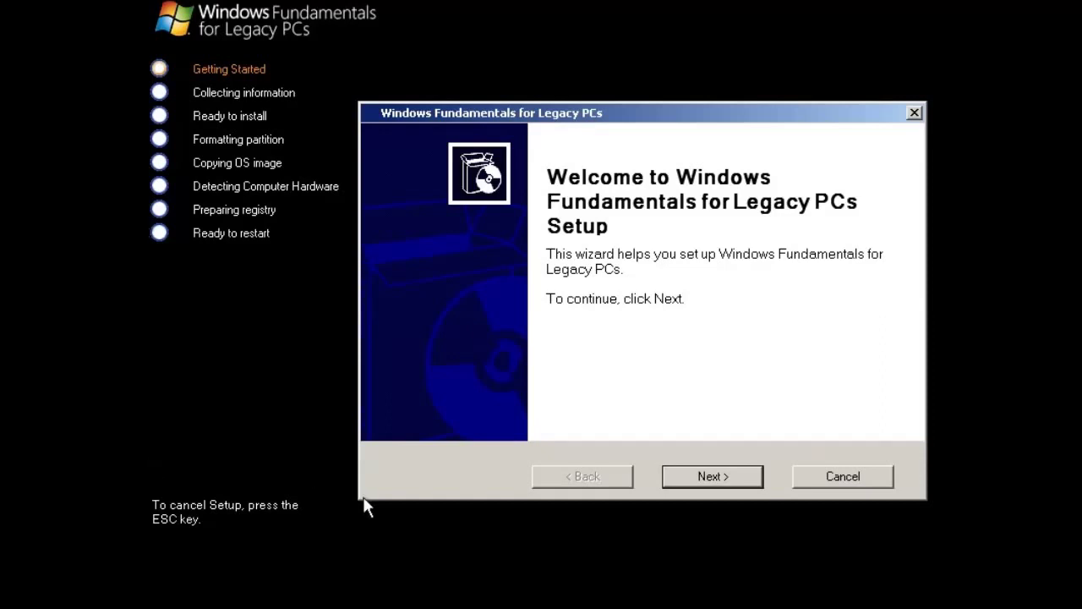
Accept the licence agreement and continue with Windows setup in Interactive Mode
{"action": "left_click", "coordinate": [685, 482]}
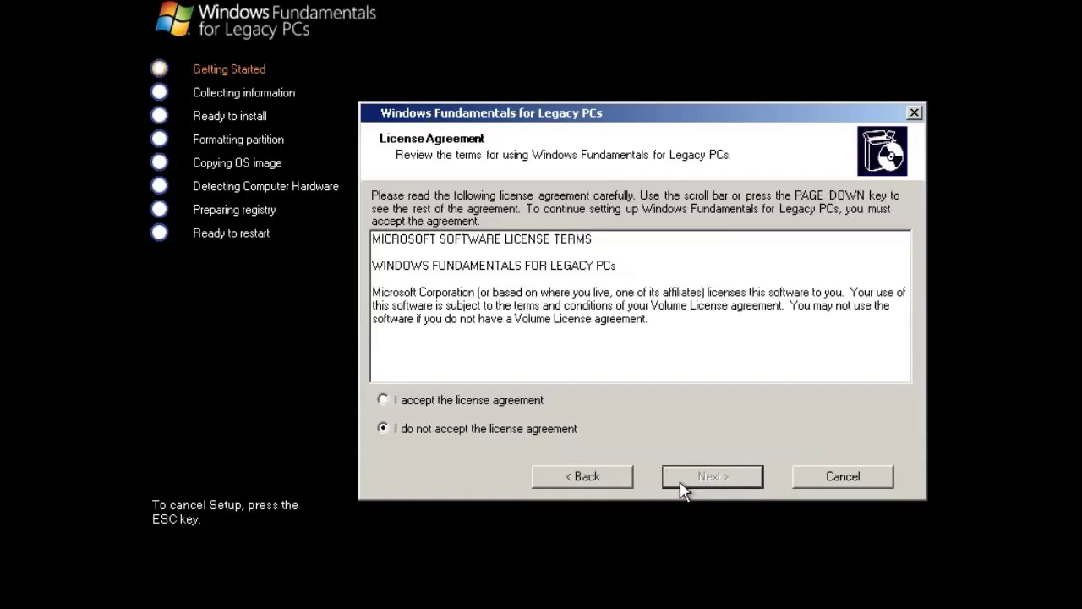
{"action": "left_click", "coordinate": [516, 401]}
{"action": "left_click", "coordinate": [692, 481]}
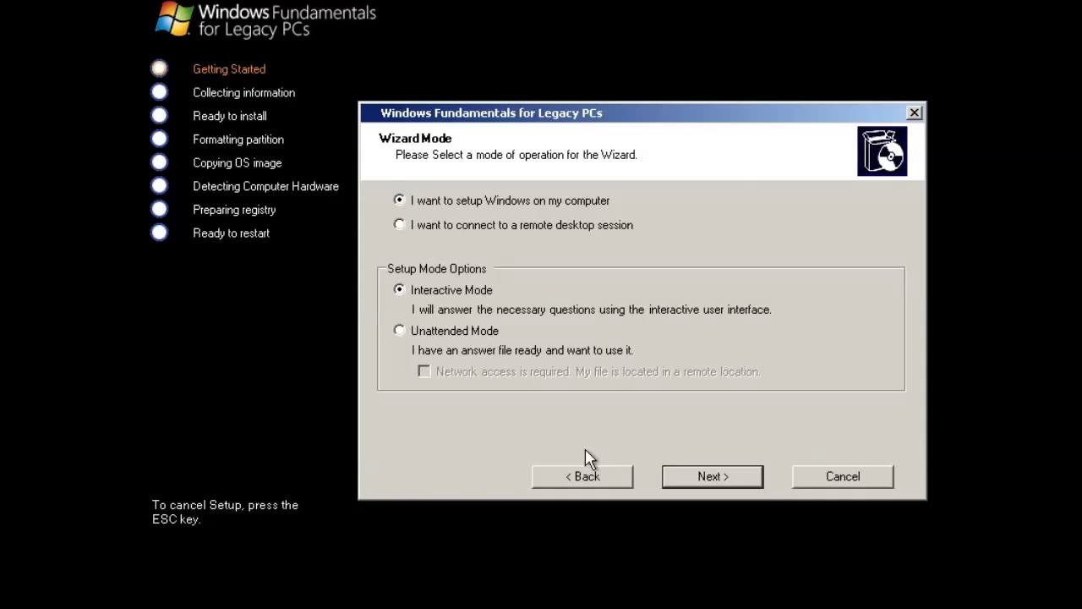
{"action": "left_click", "coordinate": [702, 478]}
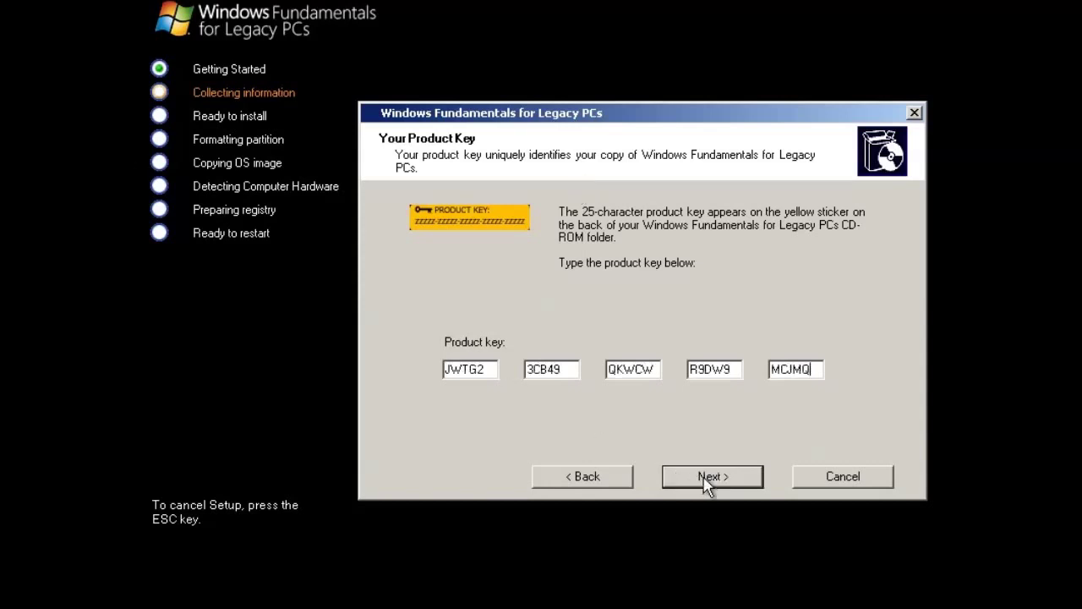
Submit the entered product key to reach Regional and Language Options
{"action": "left_click", "coordinate": [707, 477]}
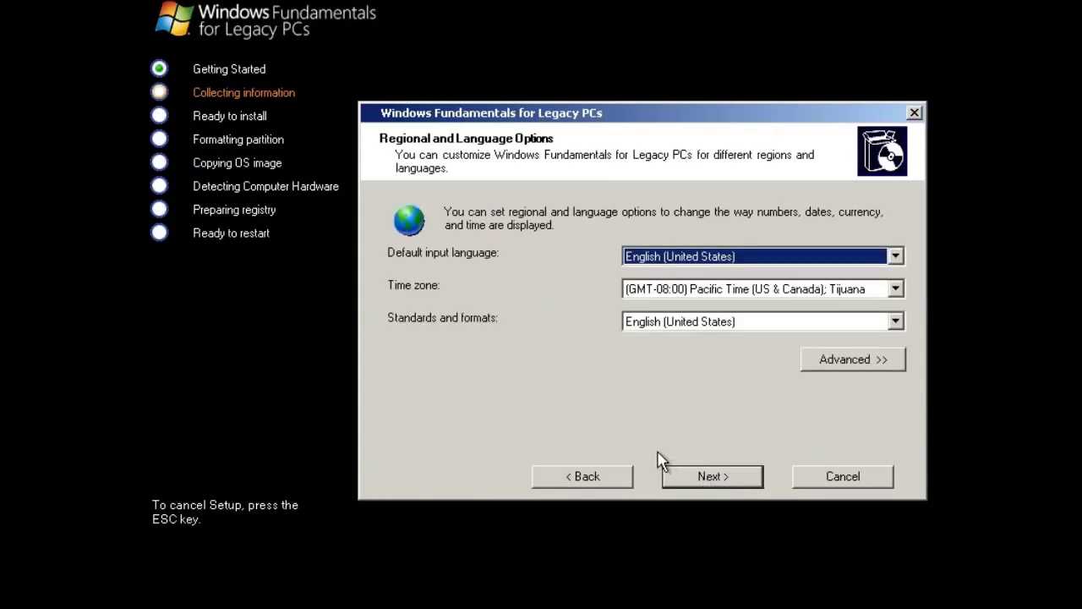
Set the input language to English (United Kingdom) and the time zone to Greenwich Mean Time
{"action": "key", "text": "Up"}
{"action": "key", "text": "Tab"}
{"action": "key", "text": "Down"}
{"action": "key", "text": "Down"}
{"action": "key", "text": "Down"}
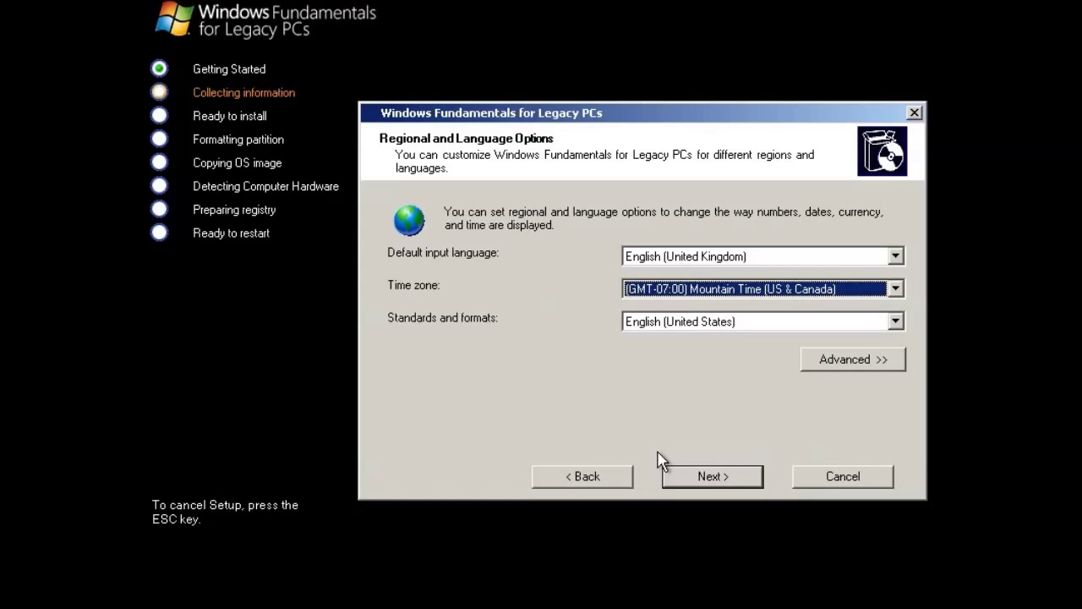
{"action": "key", "text": "Down"}
{"action": "key", "text": "Down"}
{"action": "key", "text": "Down"}
{"action": "key", "text": "Down"}
{"action": "key", "text": "Down"}
{"action": "key", "text": "Down"}
{"action": "key", "text": "Down"}
{"action": "key", "text": "Down"}
{"action": "key", "text": "Down"}
{"action": "key", "text": "Down"}
{"action": "key", "text": "Down"}
{"action": "key", "text": "Down"}
{"action": "key", "text": "Down"}
{"action": "key", "text": "Down"}
{"action": "key", "text": "Down"}
{"action": "key", "text": "Down"}
{"action": "key", "text": "Down"}
{"action": "key", "text": "Down"}
{"action": "key", "text": "Down"}
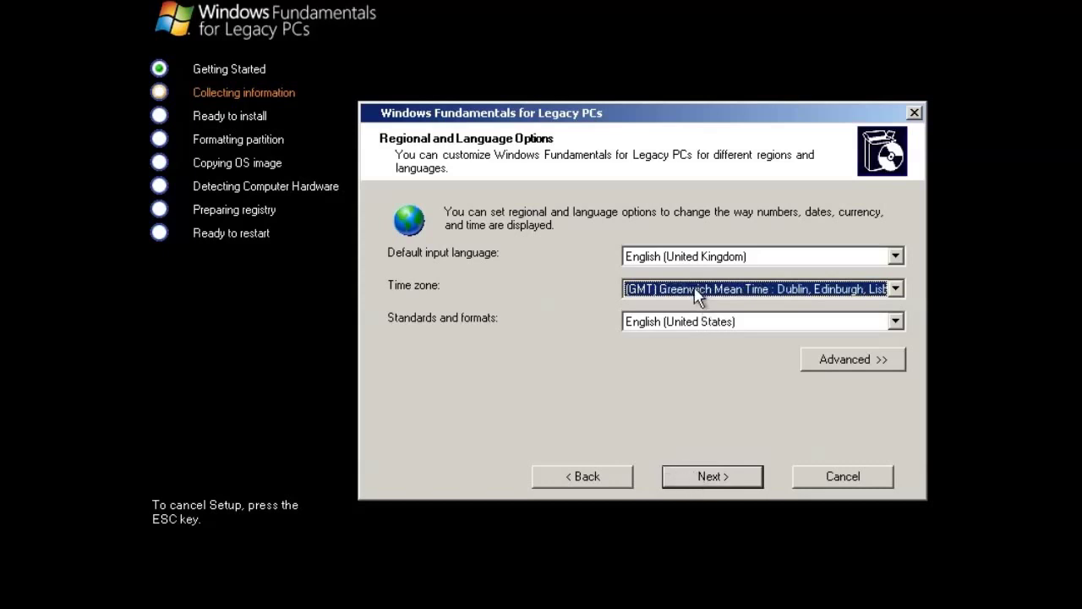
Set standards and formats and non-Unicode language to English (UK), and location to United Kingdom
{"action": "left_click", "coordinate": [700, 323]}
{"action": "left_click", "coordinate": [896, 341]}
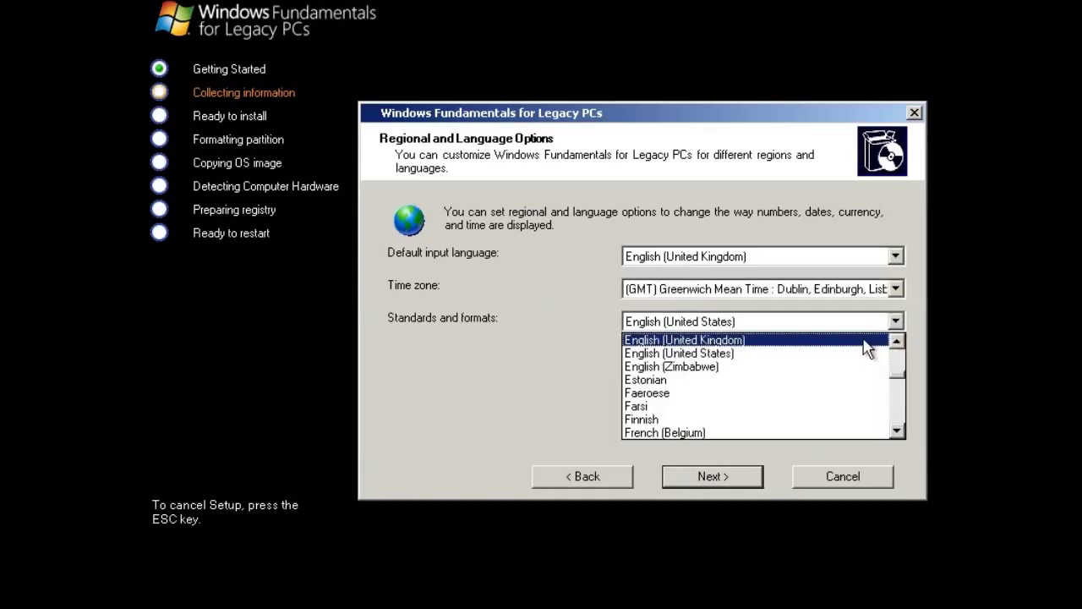
{"action": "left_click", "coordinate": [862, 346]}
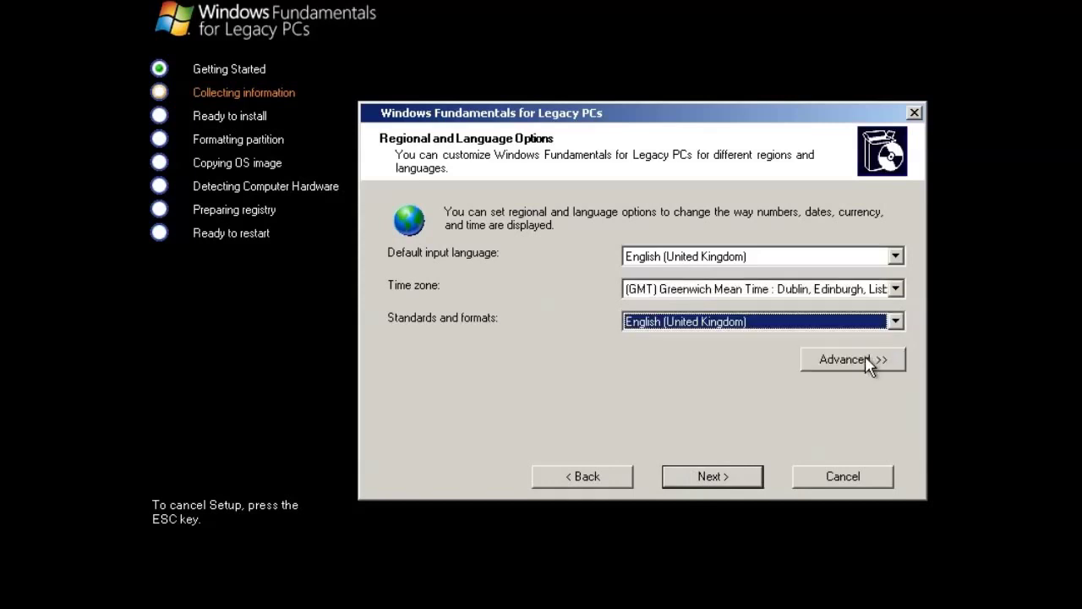
{"action": "left_click", "coordinate": [868, 360]}
{"action": "left_click", "coordinate": [727, 360]}
{"action": "scroll", "coordinate": [723, 378], "scroll_direction": "up", "scroll_amount": 1}
{"action": "left_click", "coordinate": [710, 398]}
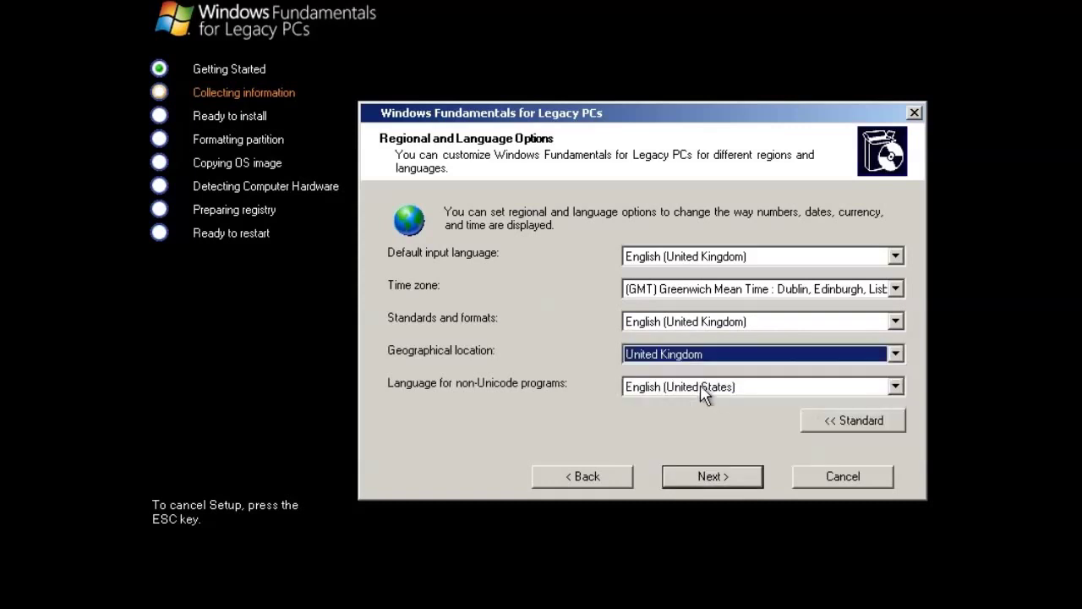
{"action": "left_click", "coordinate": [701, 387]}
{"action": "scroll", "coordinate": [707, 418], "scroll_direction": "up", "scroll_amount": 1}
{"action": "left_click", "coordinate": [707, 430]}
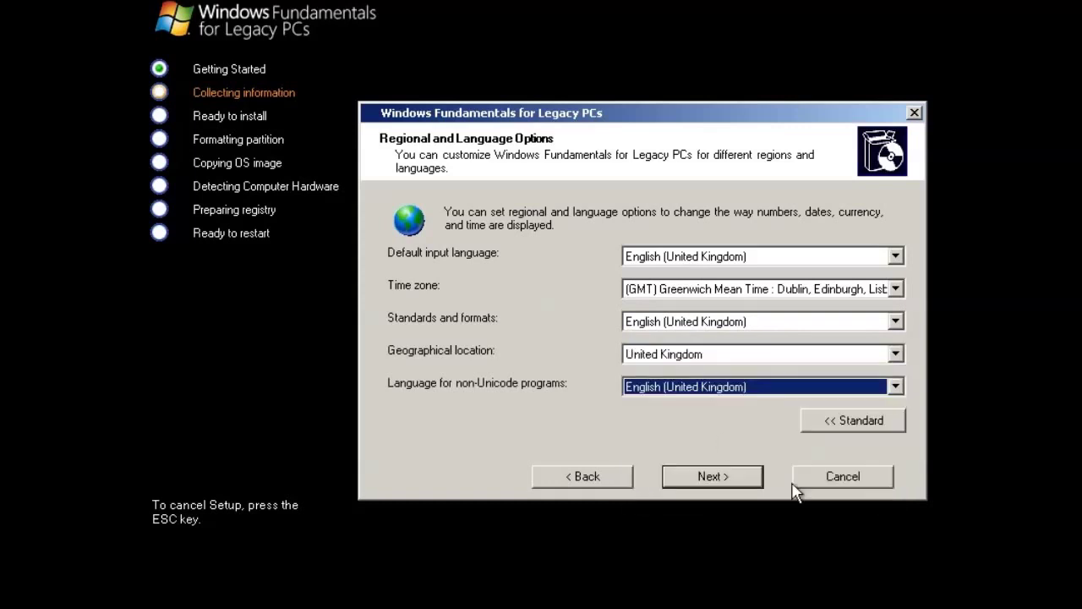
{"action": "left_click", "coordinate": [713, 476]}
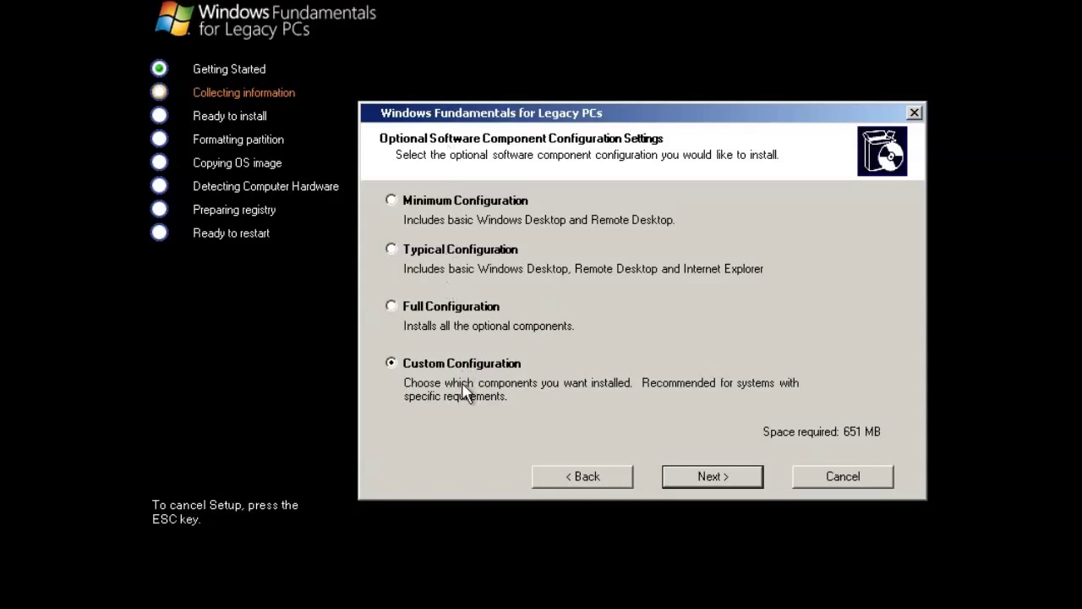
Add Additional Driver Support, Windows Media Player and Windows Help Files to the custom components
{"action": "left_click", "coordinate": [690, 482]}
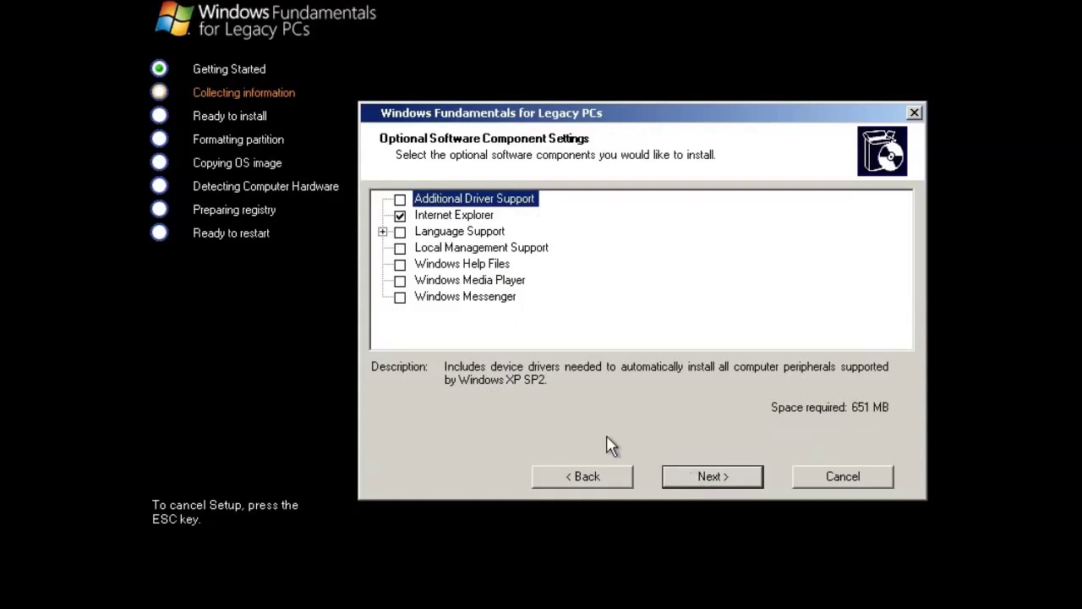
{"action": "key", "text": "space"}
{"action": "key", "text": "Down"}
{"action": "key", "text": "Down"}
{"action": "key", "text": "Down"}
{"action": "key", "text": "Down"}
{"action": "key", "text": "Down"}
{"action": "key", "text": "space"}
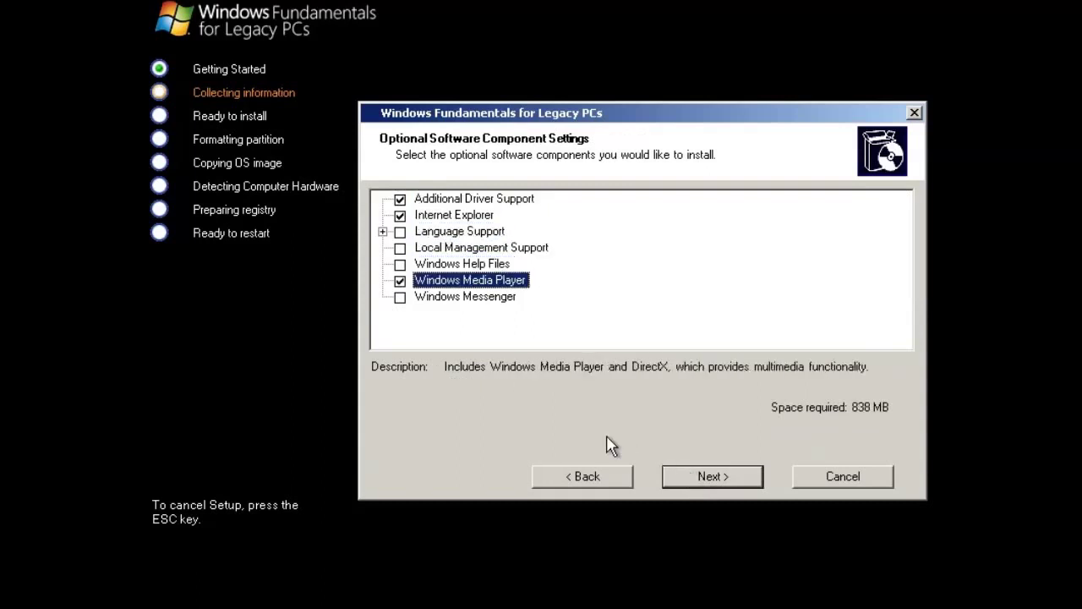
{"action": "key", "text": "Up"}
{"action": "key", "text": "space"}
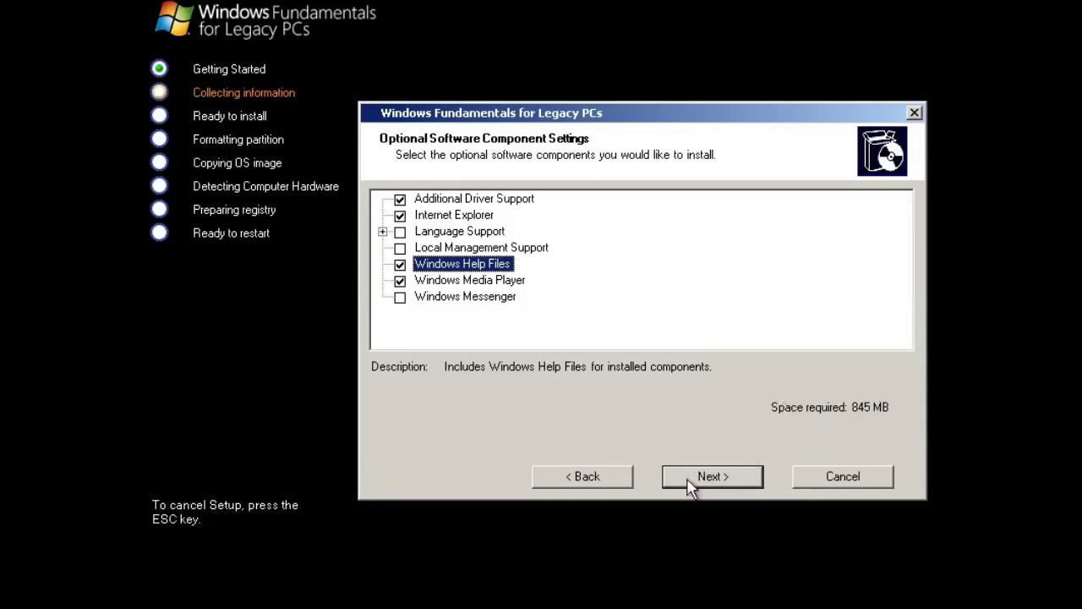
Install to Partition 1, erased and formatted NTFS, and enter the owner name
{"action": "left_click", "coordinate": [729, 480]}
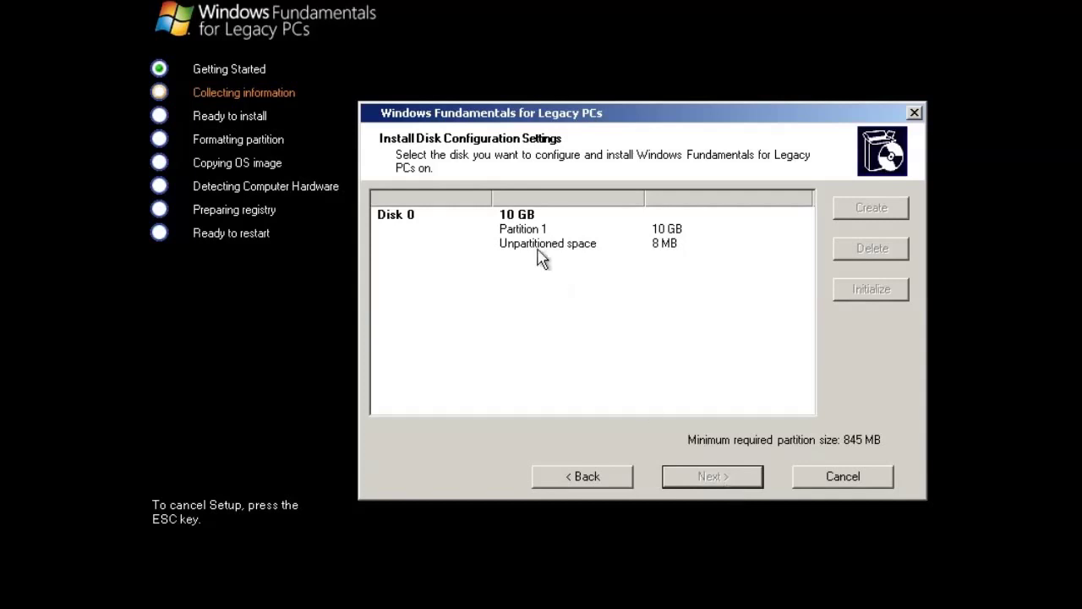
{"action": "left_click", "coordinate": [533, 230]}
{"action": "left_click", "coordinate": [690, 477]}
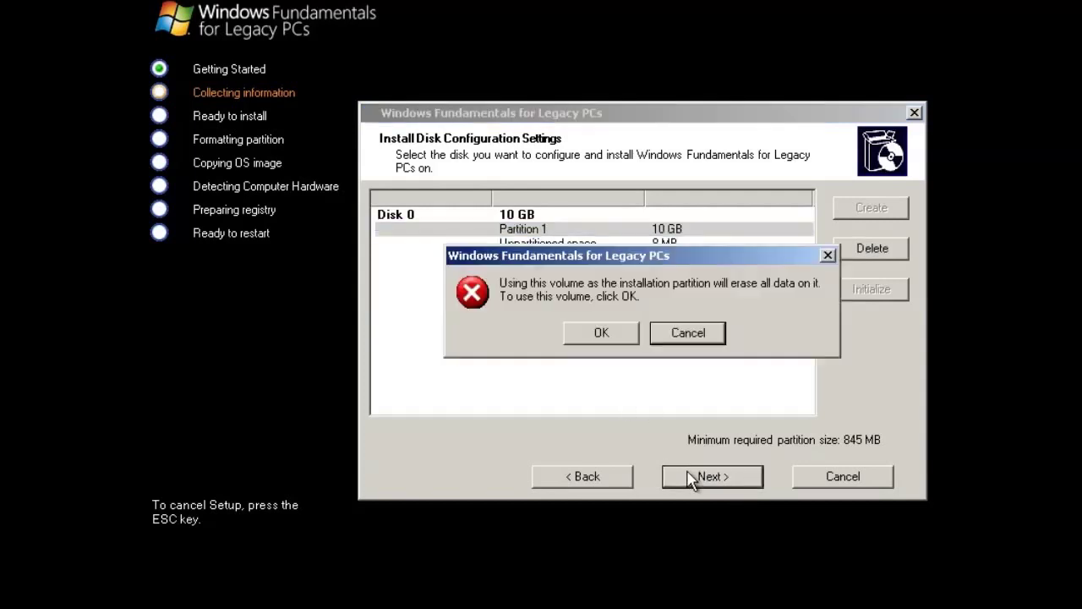
{"action": "left_click", "coordinate": [624, 337]}
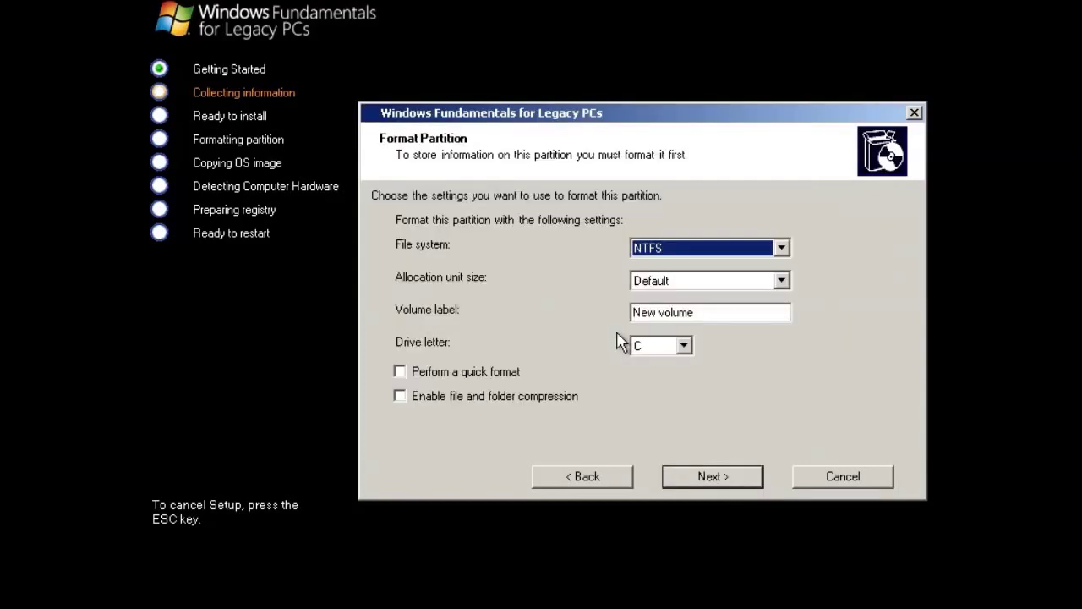
{"action": "left_click", "coordinate": [700, 479]}
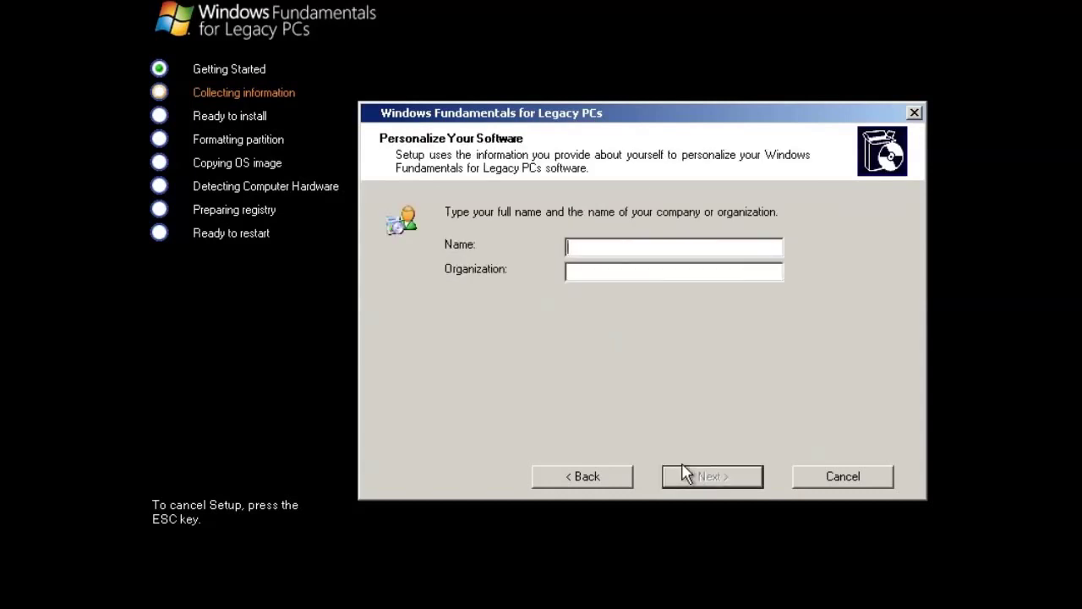
{"action": "type", "text": "Major"}
{"action": "type", "text": "Geeks"}
{"action": "left_click", "coordinate": [685, 473]}
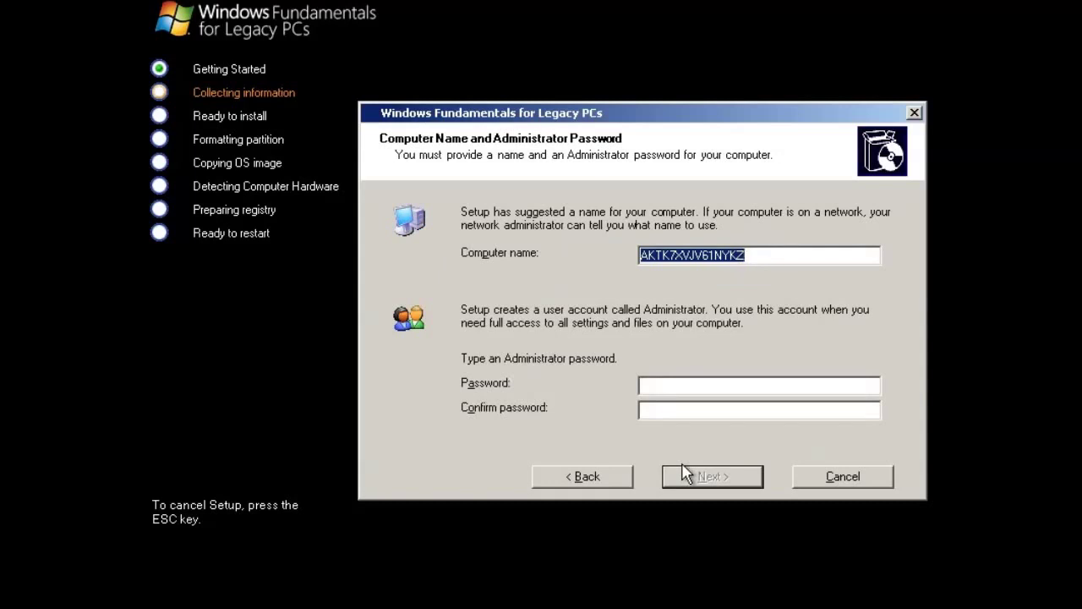
Try a short Administrator password, which setup rejects as too weak
{"action": "left_click", "coordinate": [665, 390]}
{"action": "type", "text": "administrator"}
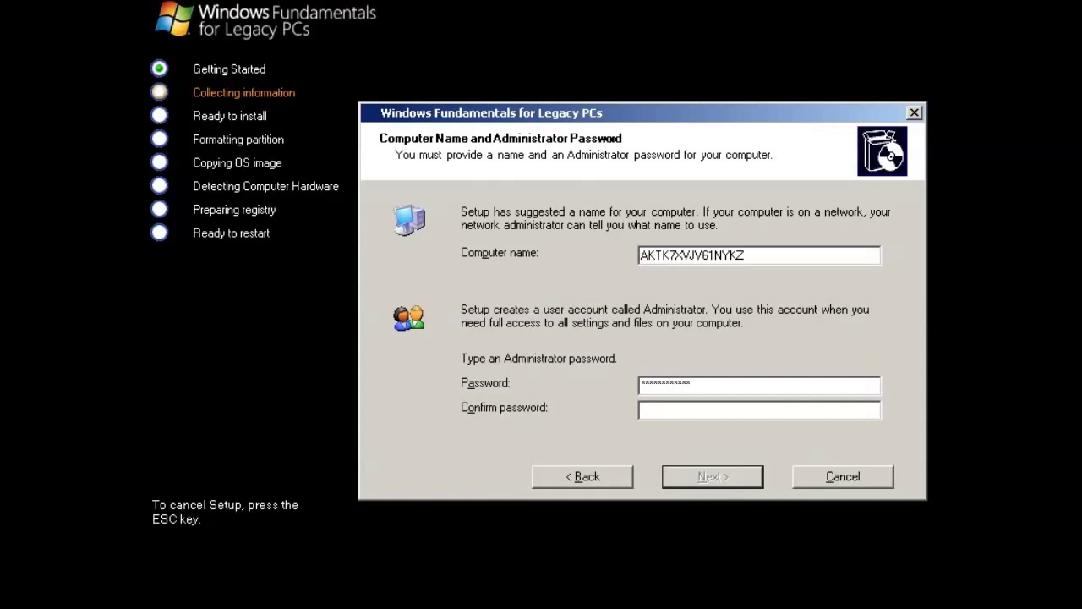
{"action": "key", "text": "BackSpace"}
{"action": "key", "text": "BackSpace"}
{"action": "key", "text": "BackSpace"}
{"action": "key", "text": "BackSpace"}
{"action": "key", "text": "BackSpace"}
{"action": "key", "text": "BackSpace"}
{"action": "key", "text": "BackSpace"}
{"action": "key", "text": "BackSpace"}
{"action": "key", "text": "BackSpace"}
{"action": "key", "text": "BackSpace"}
{"action": "key", "text": "BackSpace"}
{"action": "key", "text": "BackSpace"}
{"action": "key", "text": "BackSpace"}
{"action": "type", "text": "admi"}
{"action": "key", "text": "Tab"}
{"action": "type", "text": "admi"}
{"action": "key", "text": "Return"}
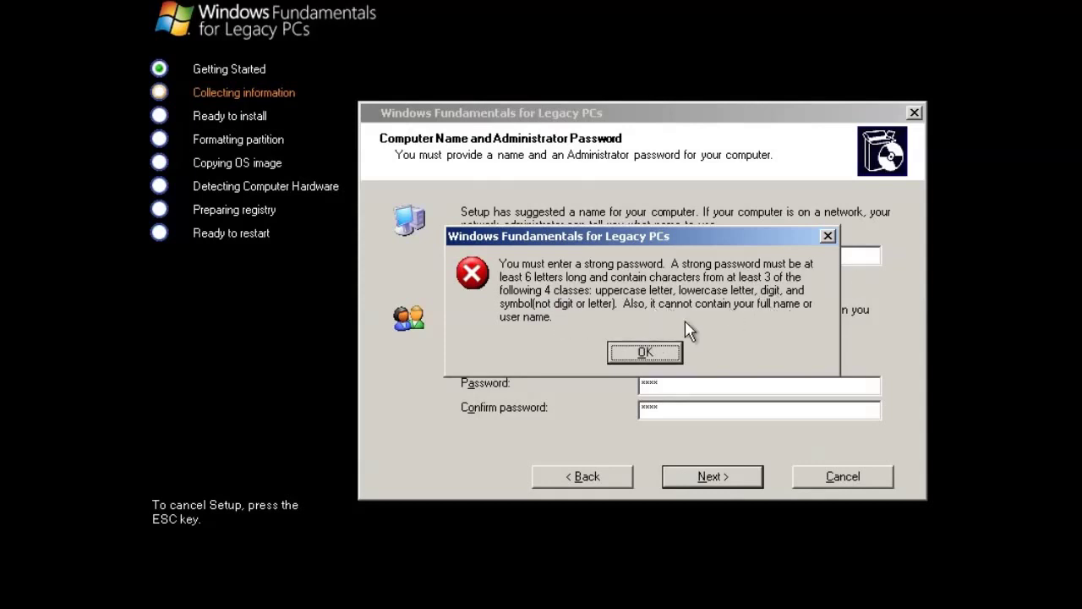
{"action": "left_click", "coordinate": [647, 352]}
Enter and confirm a stronger Administrator password
{"action": "type", "text": "**************"}
{"action": "key", "text": "Tab"}
{"action": "type", "text": "**************"}
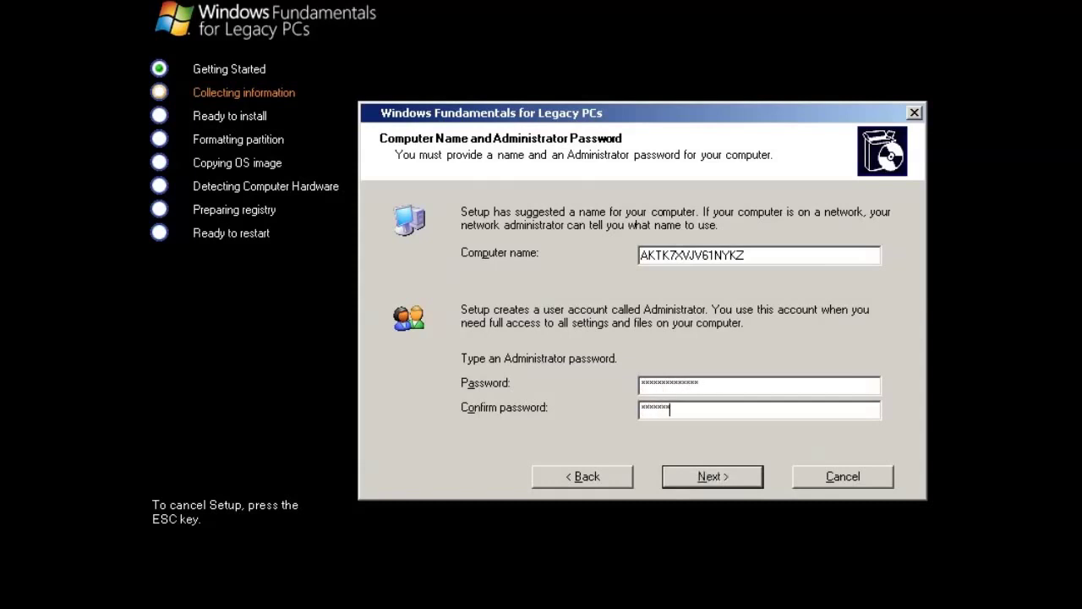
{"action": "key", "text": "Return"}
{"action": "key", "text": "Return"}
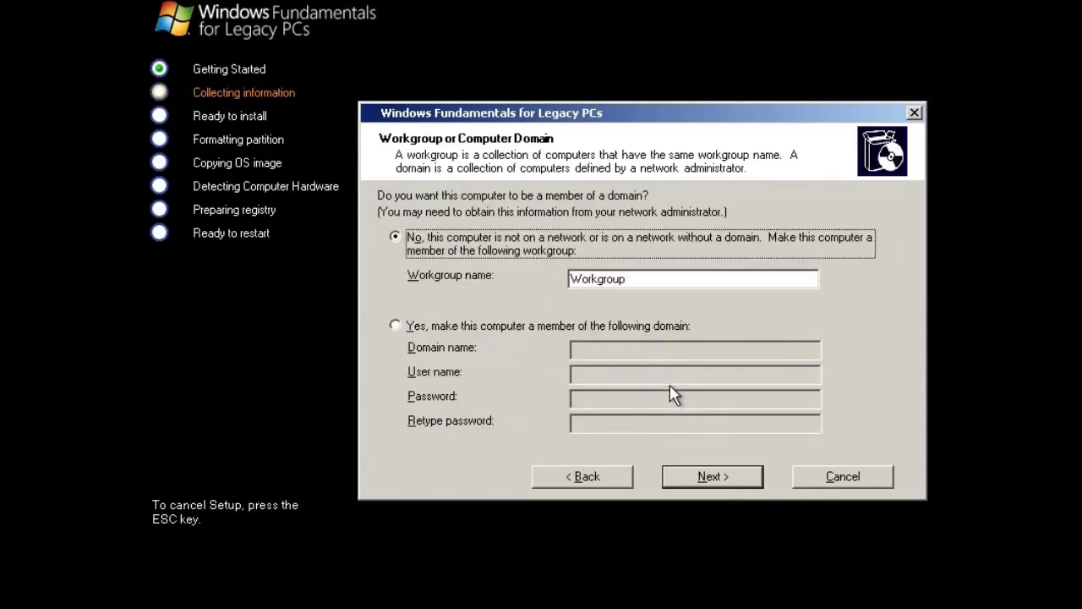
Keep Workgroup membership and start the installation
{"action": "left_click", "coordinate": [712, 491]}
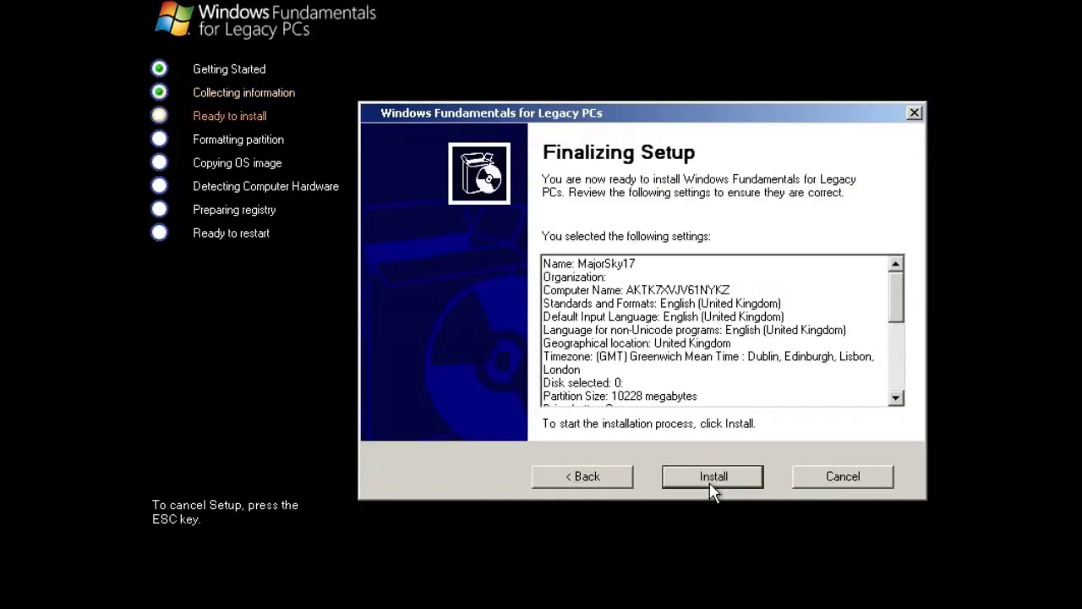
{"action": "left_click", "coordinate": [714, 490]}
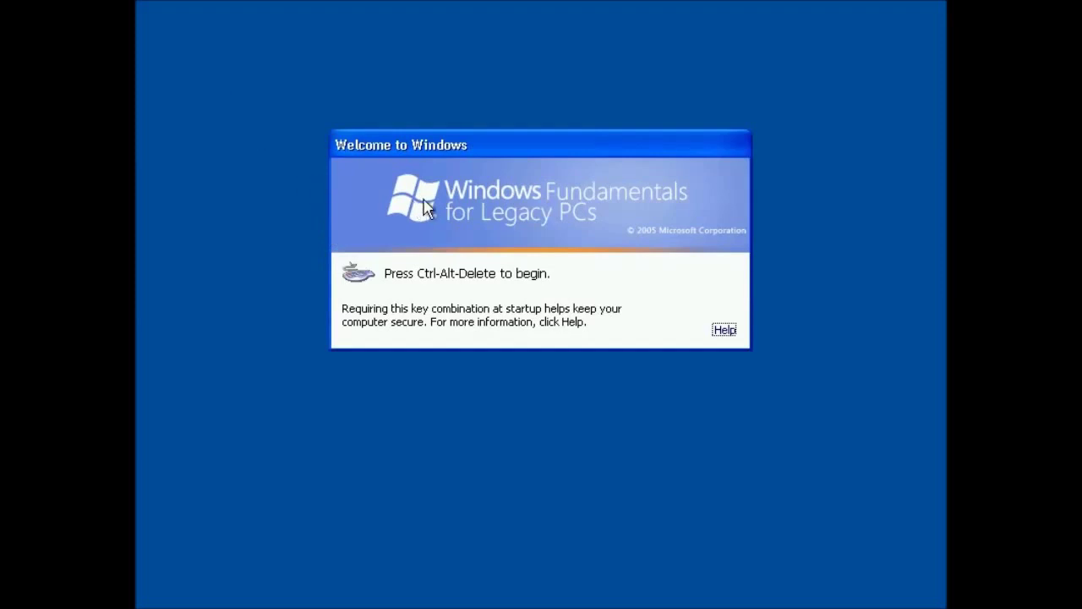
Send Ctrl+Alt+Del and attempt logon with the setup user name and password, which fails
{"action": "key", "text": "ctrl+Home"}
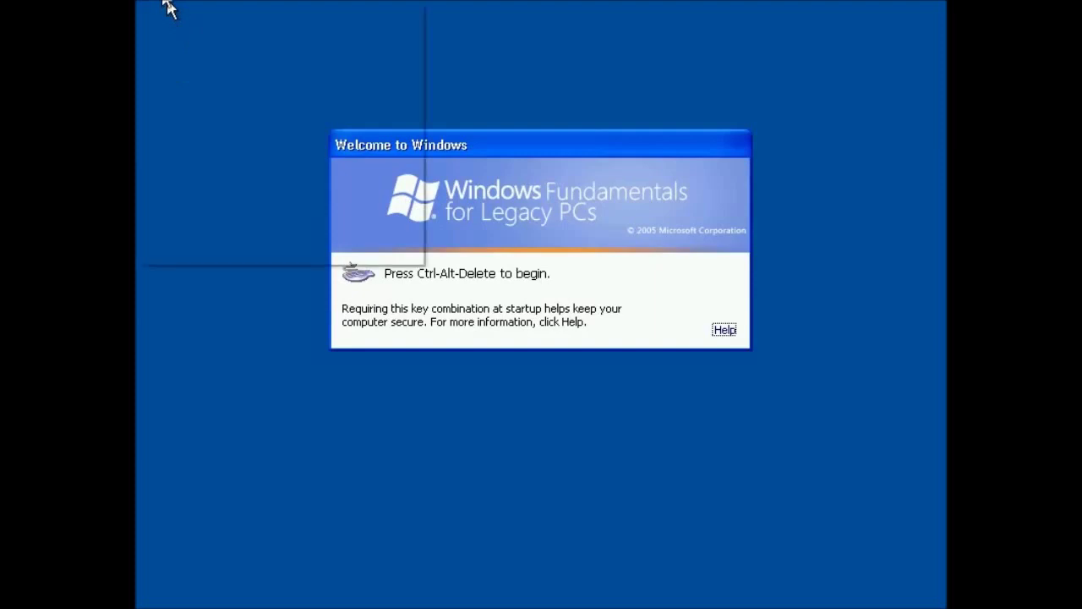
{"action": "left_click", "coordinate": [205, 144]}
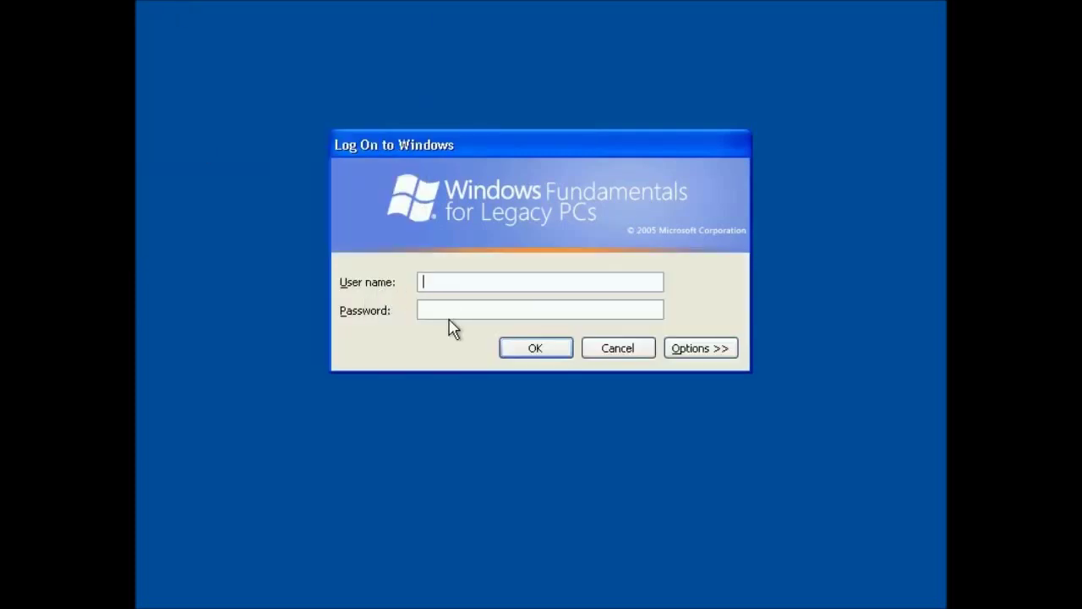
{"action": "type", "text": "MajorSky17"}
{"action": "key", "text": "Tab"}
{"action": "type", "text": "p**************"}
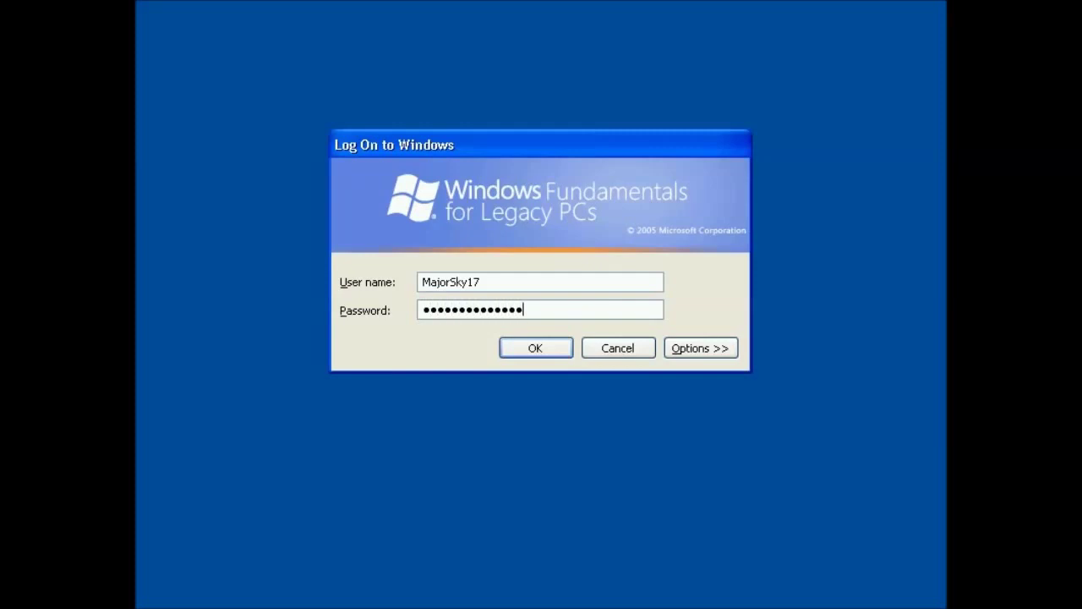
{"action": "key", "text": "Return"}
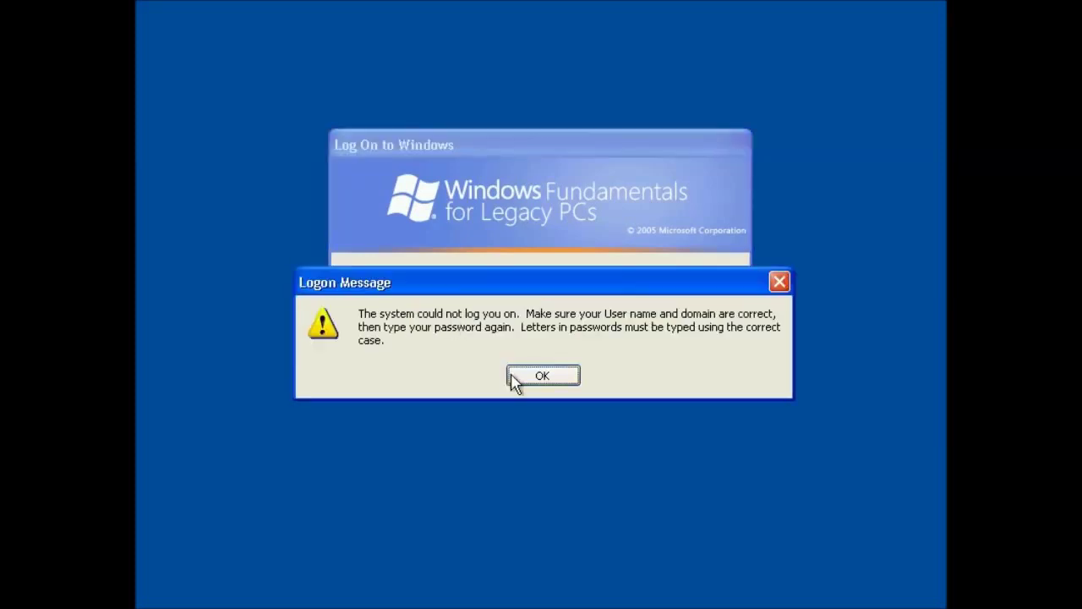
{"action": "left_click", "coordinate": [516, 379]}
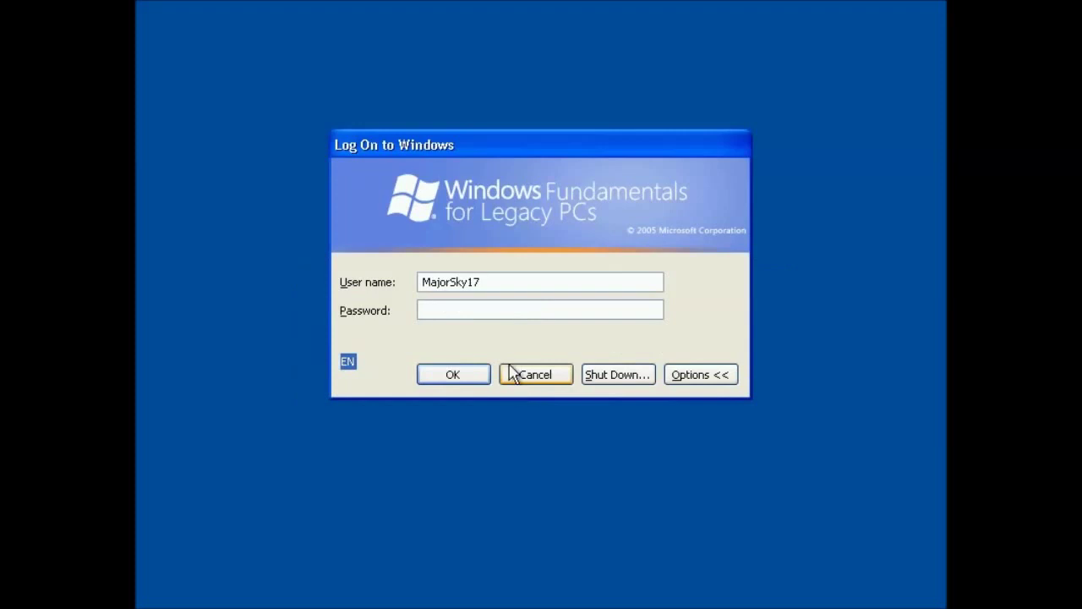
{"action": "type", "text": "••••••••••••••"}
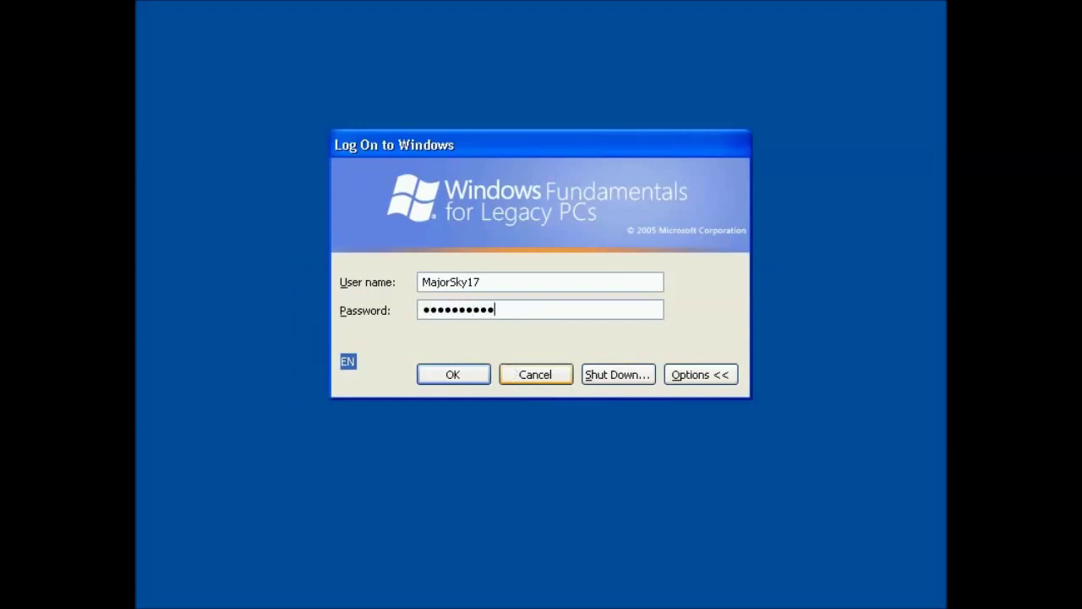
{"action": "key", "text": "Return"}
{"action": "left_click", "coordinate": [514, 375]}
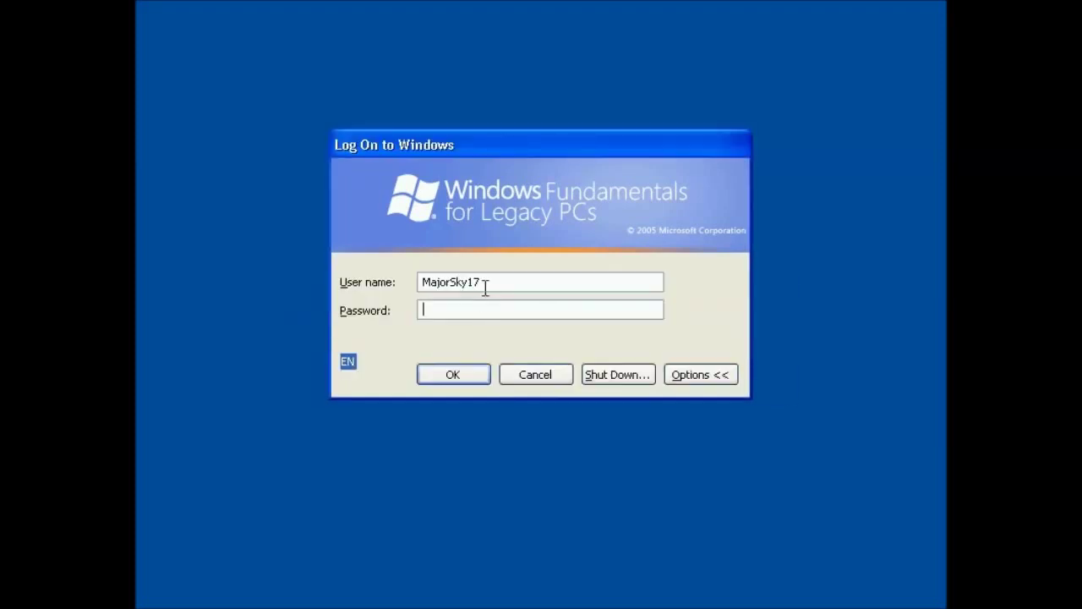
Log on as Administrator with its password
{"action": "left_click_drag", "start_coordinate": [487, 284], "coordinate": [325, 297]}
{"action": "type", "text": "Administrator"}
{"action": "key", "text": "Tab"}
{"action": "type", "text": "••••••••••••••"}
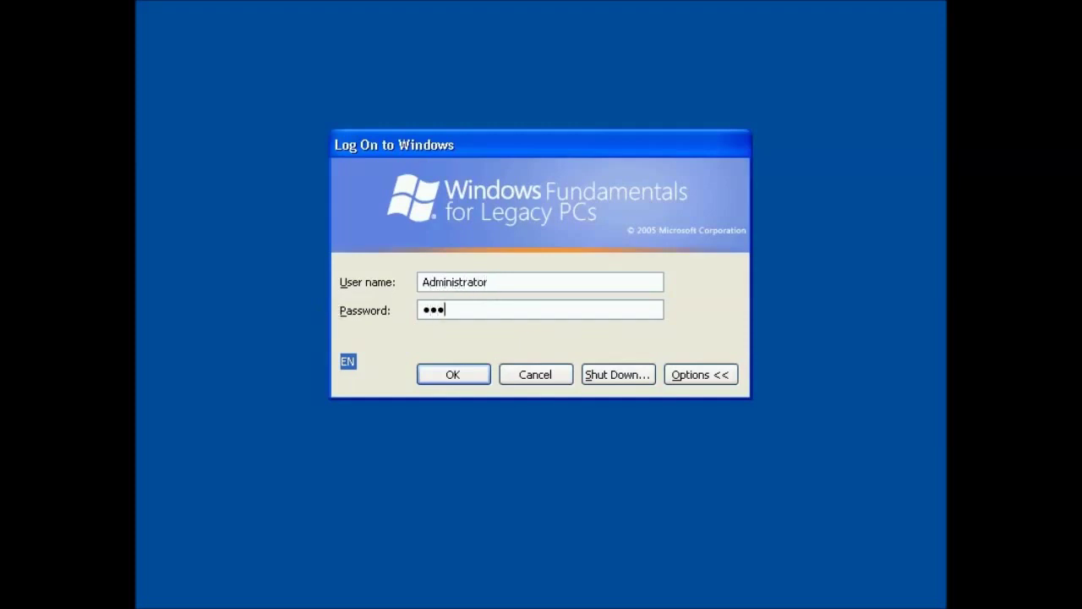
{"action": "key", "text": "Return"}
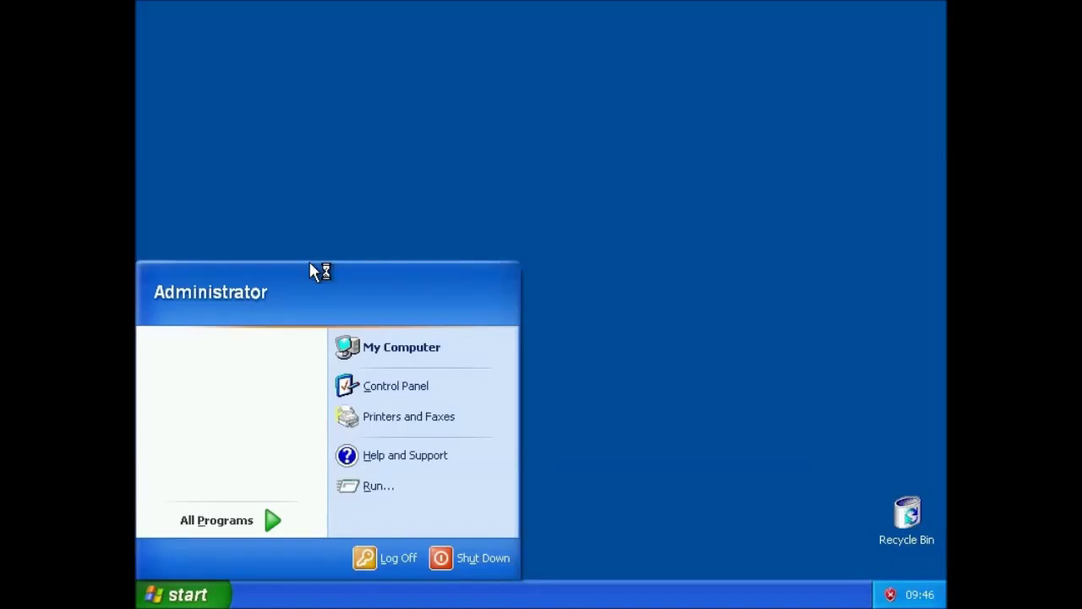
Clear the Start menu and antivirus notice, then raise the screen resolution in Display Properties
{"action": "left_click", "coordinate": [338, 216]}
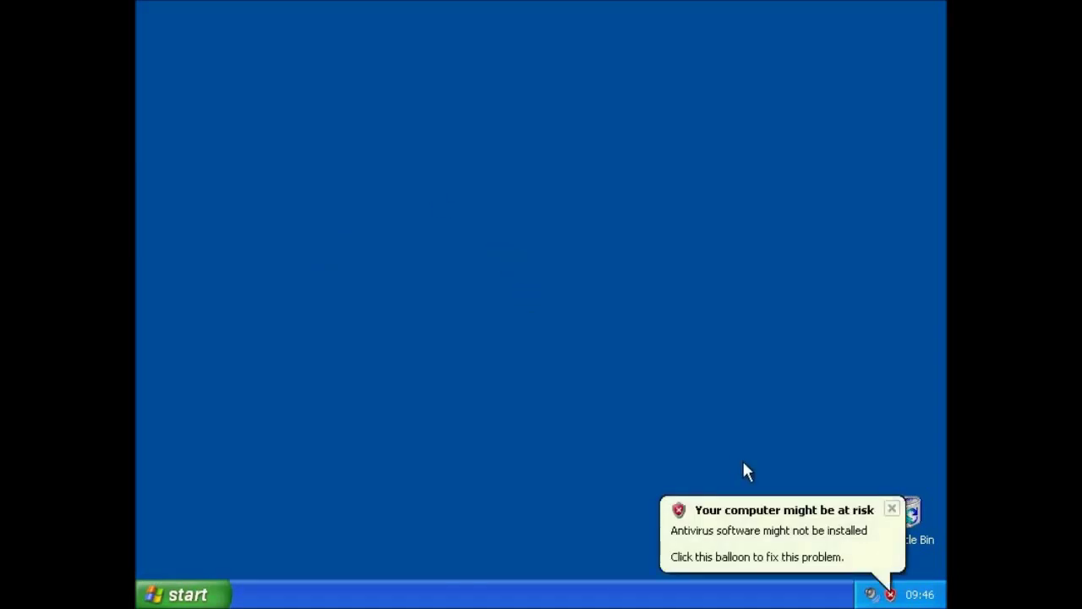
{"action": "left_click", "coordinate": [890, 510]}
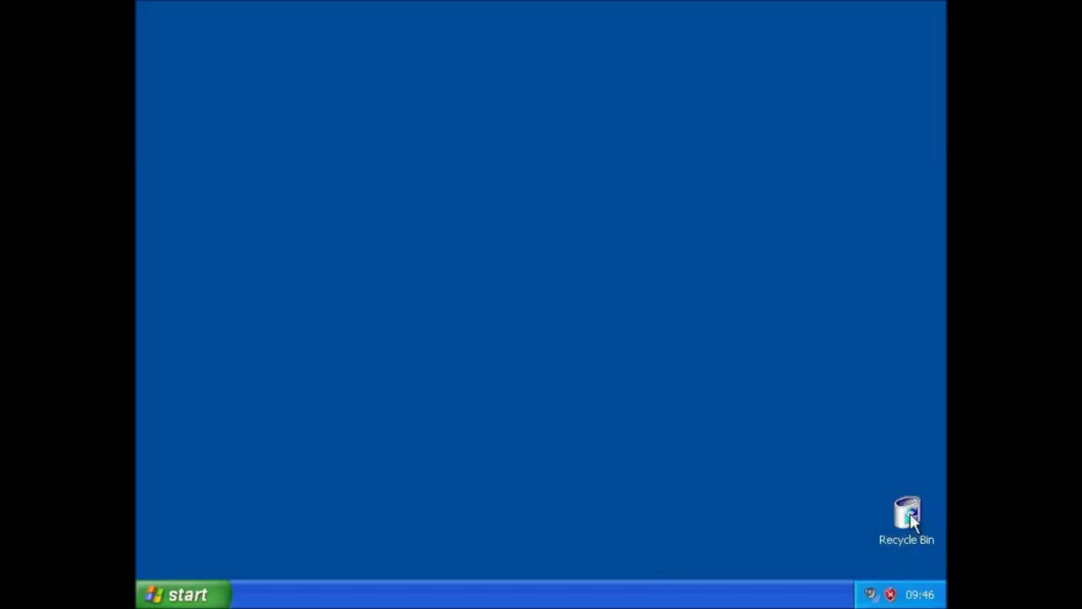
{"action": "right_click", "coordinate": [455, 157]}
{"action": "left_click", "coordinate": [481, 282]}
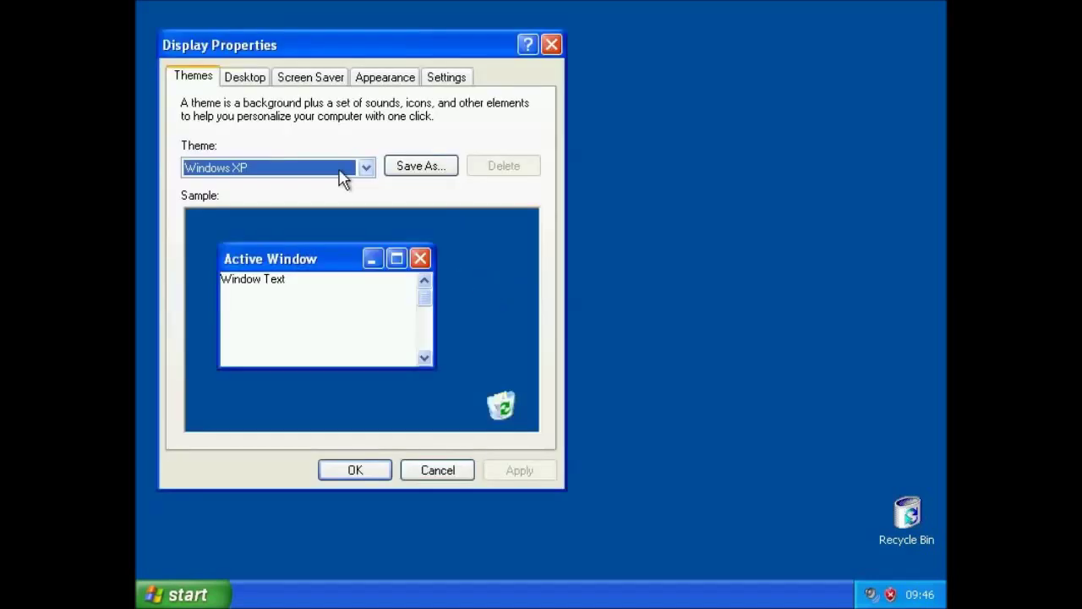
{"action": "left_click", "coordinate": [432, 77]}
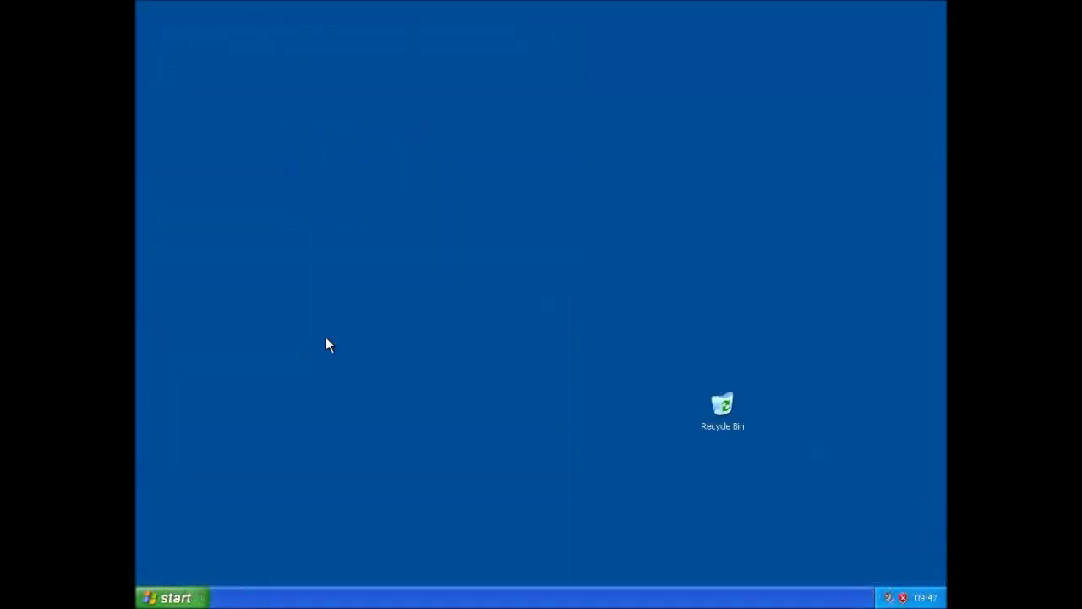
{"action": "left_click", "coordinate": [726, 414]}
Move the Recycle Bin icon to the desktop's top-left corner
{"action": "left_click_drag", "start_coordinate": [713, 420], "coordinate": [175, 63]}
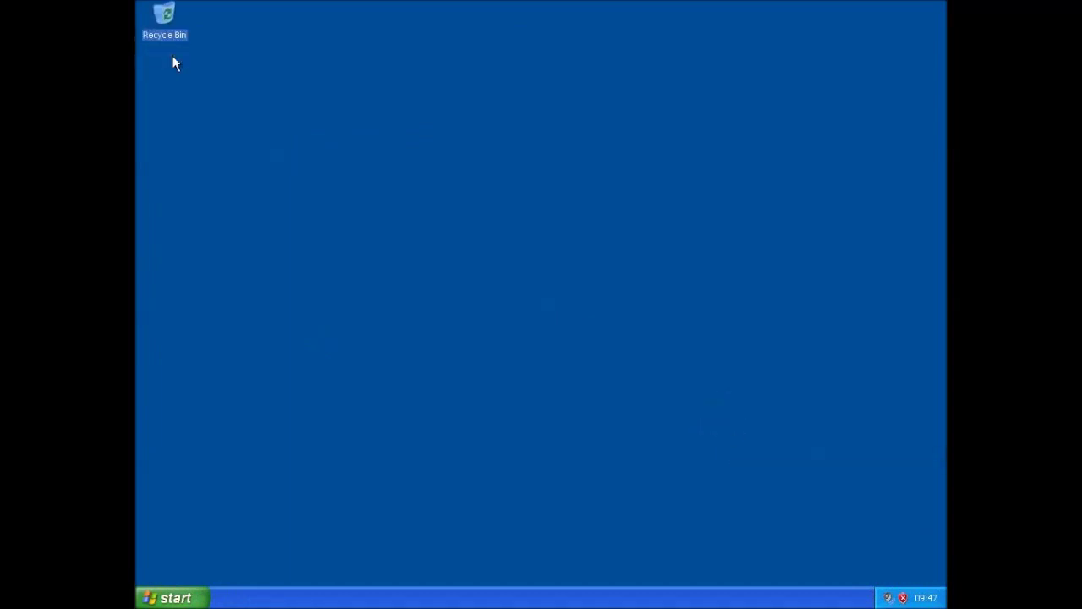
{"action": "left_click", "coordinate": [281, 159]}
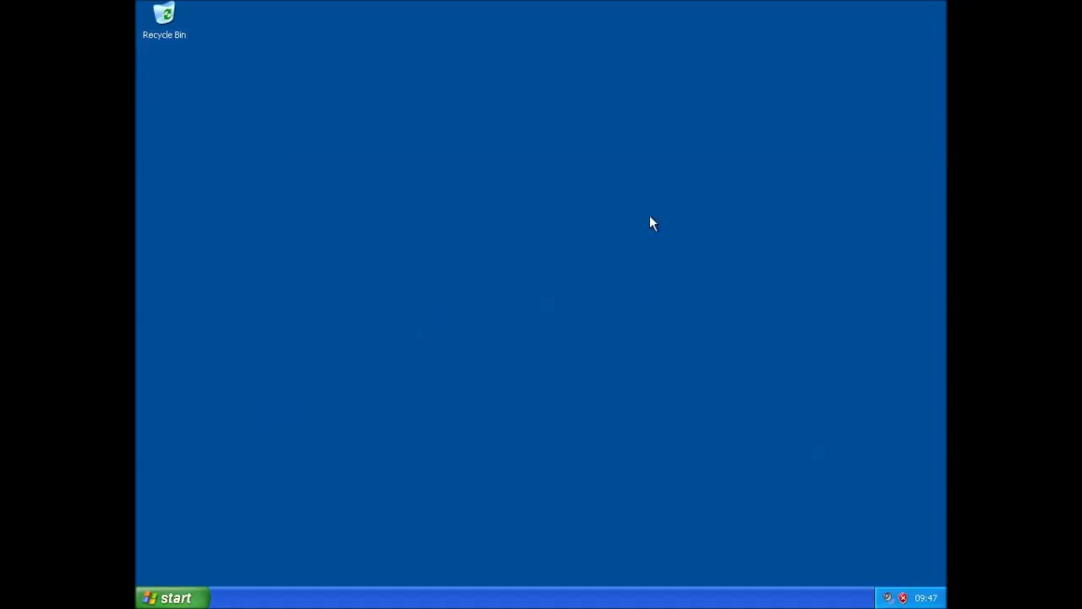
{"action": "right_click", "coordinate": [547, 219]}
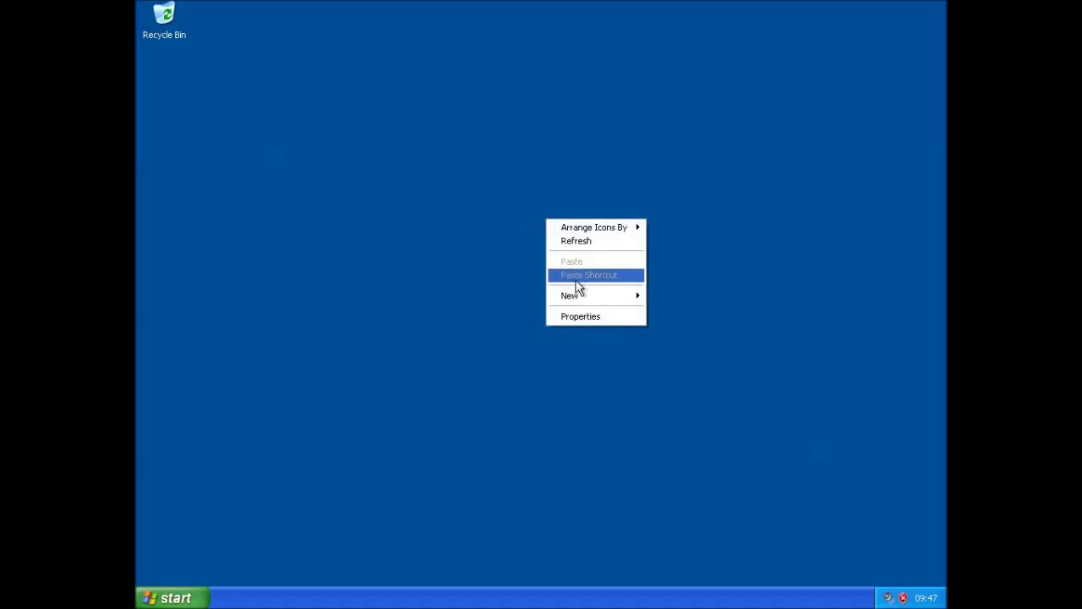
{"action": "left_click", "coordinate": [335, 234]}
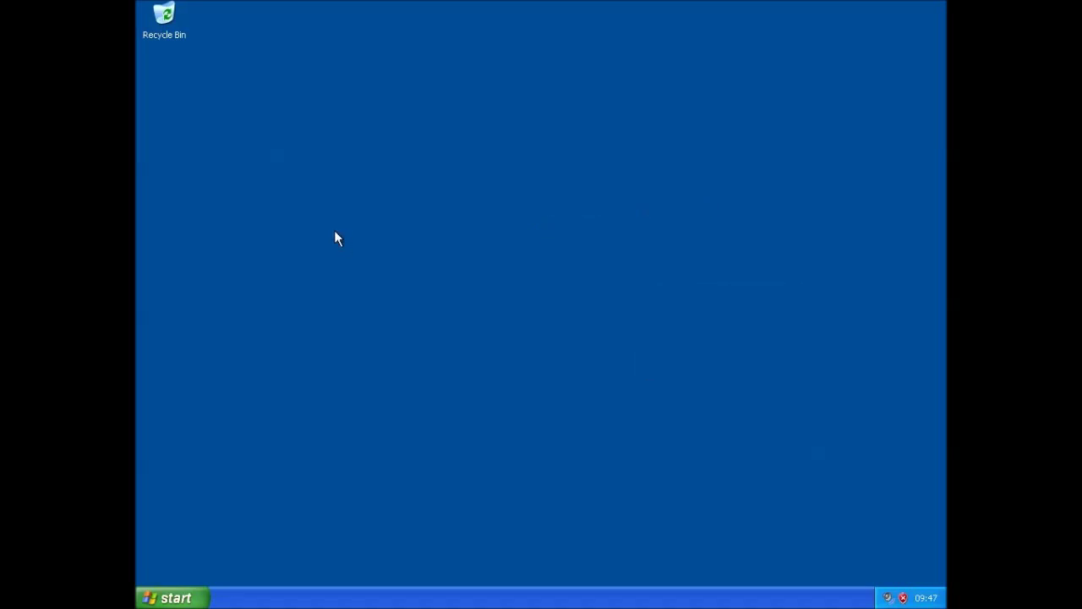
Insert the Guest Additions CD image into the VM from VirtualBox's Devices menu
{"action": "left_click", "coordinate": [232, 0]}
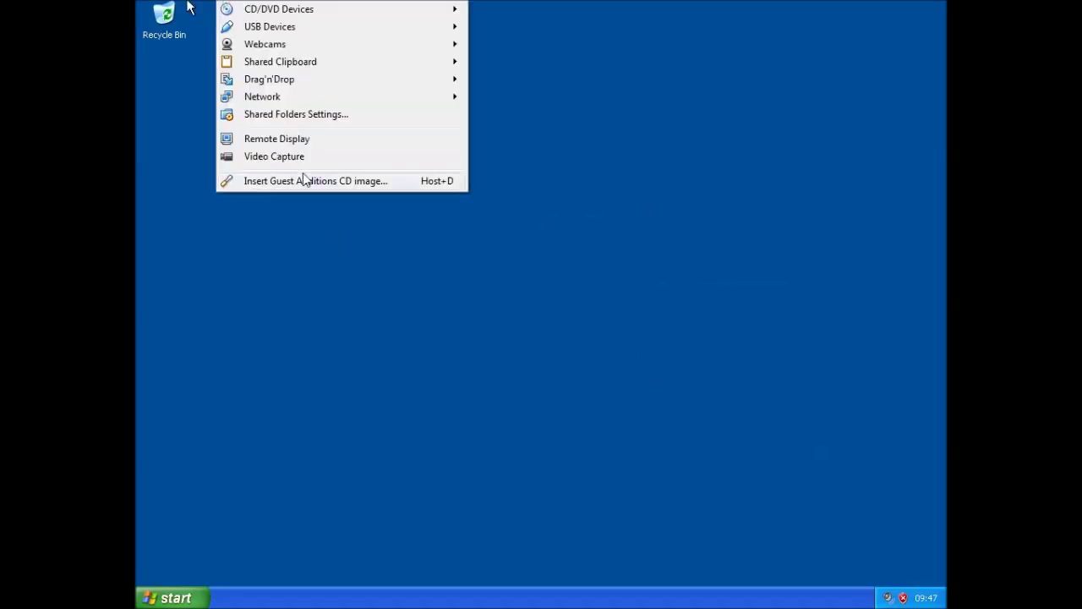
{"action": "left_click", "coordinate": [304, 180]}
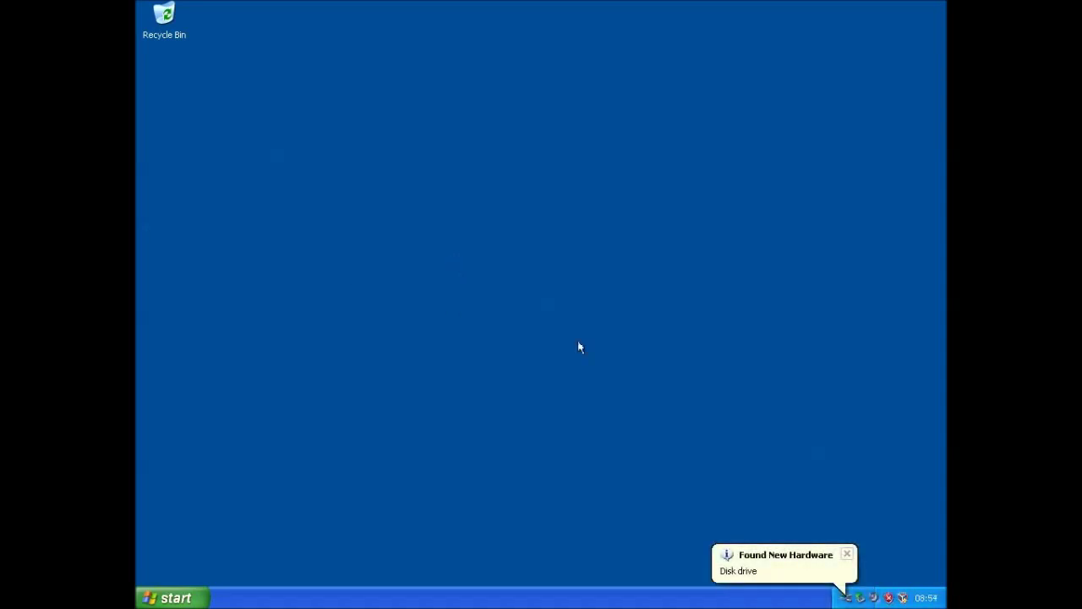
Open Display Properties and try the Windows Classic theme before returning to Windows XP
{"action": "left_click", "coordinate": [848, 556]}
{"action": "right_click", "coordinate": [402, 183]}
{"action": "left_click", "coordinate": [435, 280]}
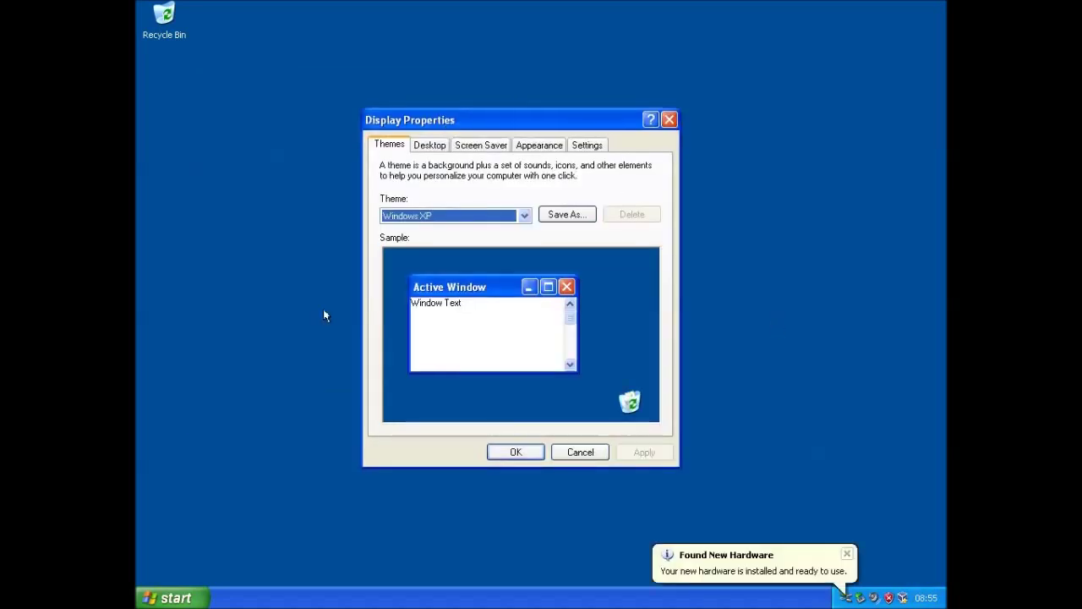
{"action": "left_click", "coordinate": [448, 217]}
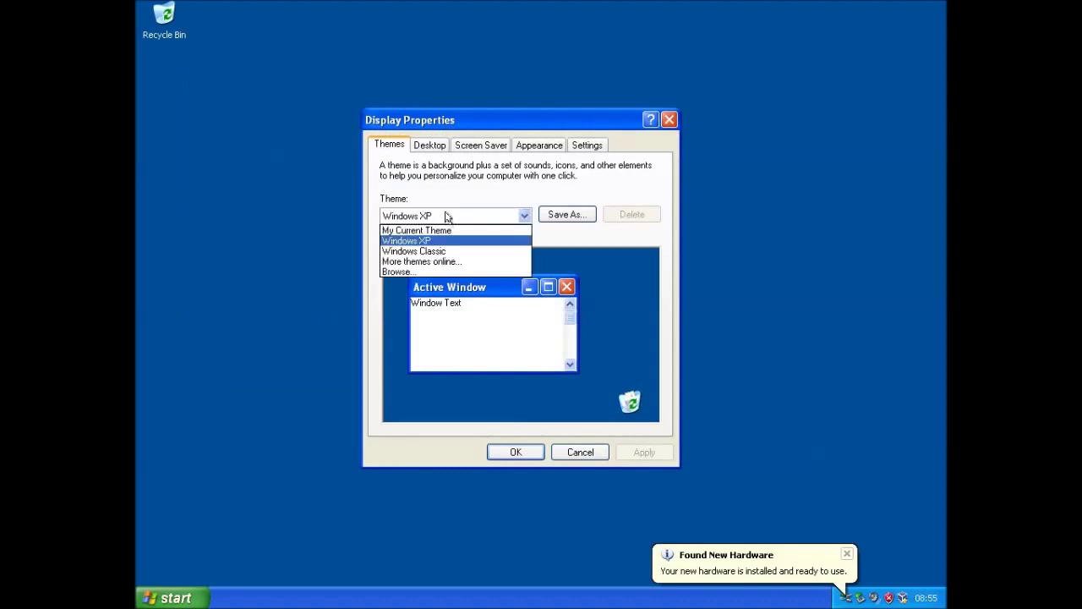
{"action": "left_click", "coordinate": [437, 250]}
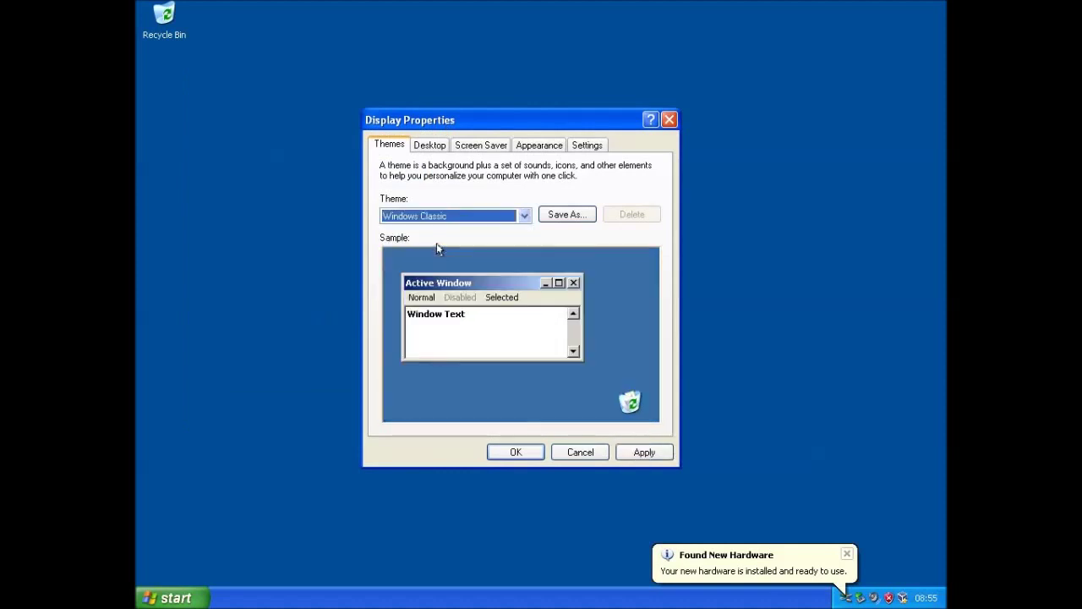
{"action": "left_click", "coordinate": [443, 217]}
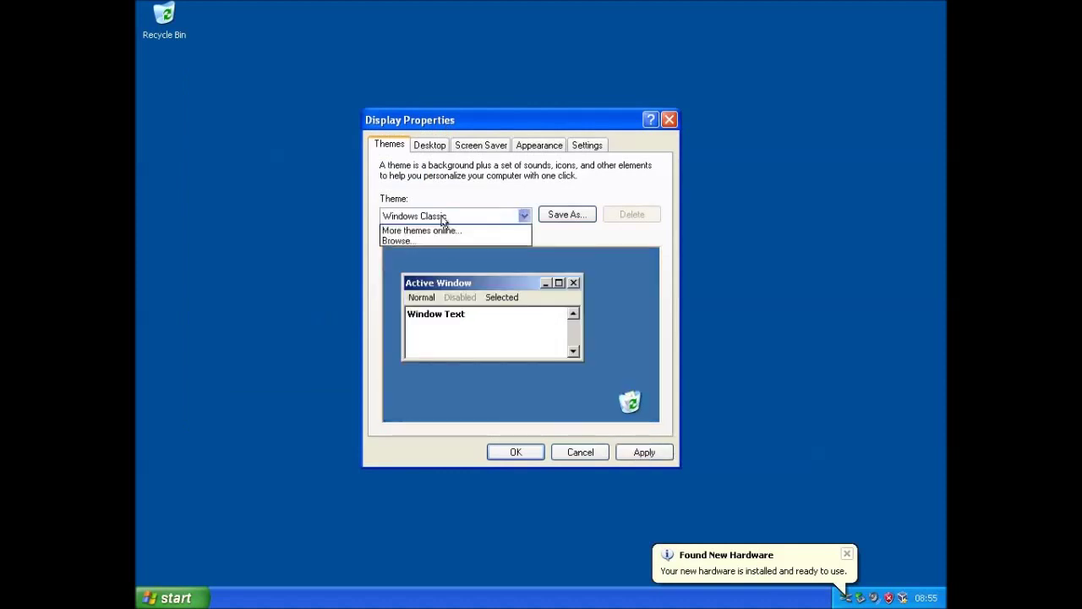
{"action": "left_click", "coordinate": [429, 148]}
Check the Desktop tab, then keep the Windows XP screen saver on the Screen Saver tab
{"action": "left_click", "coordinate": [430, 146]}
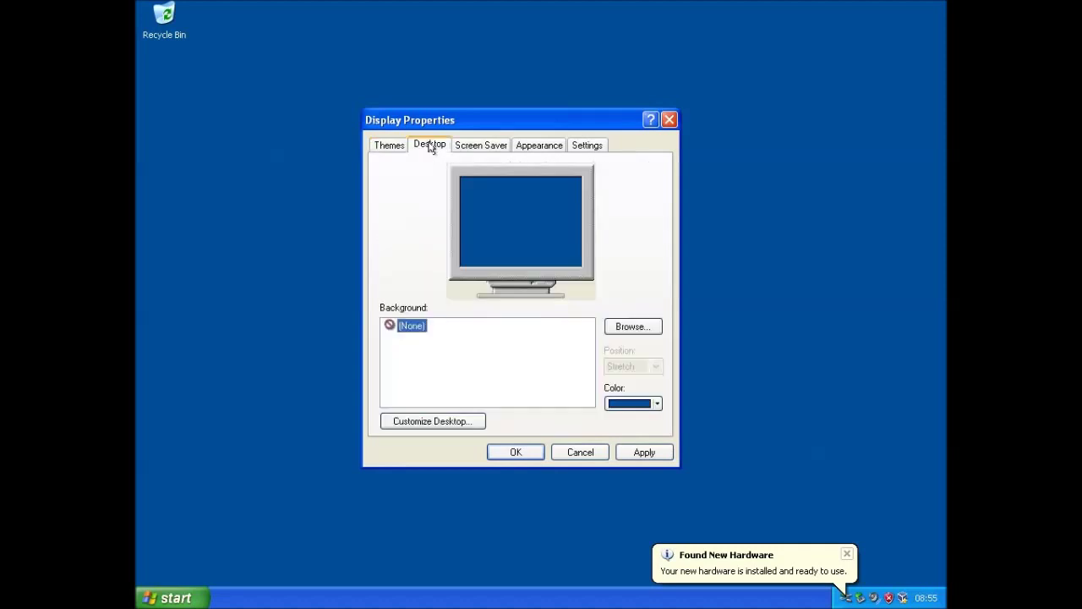
{"action": "left_click", "coordinate": [481, 144]}
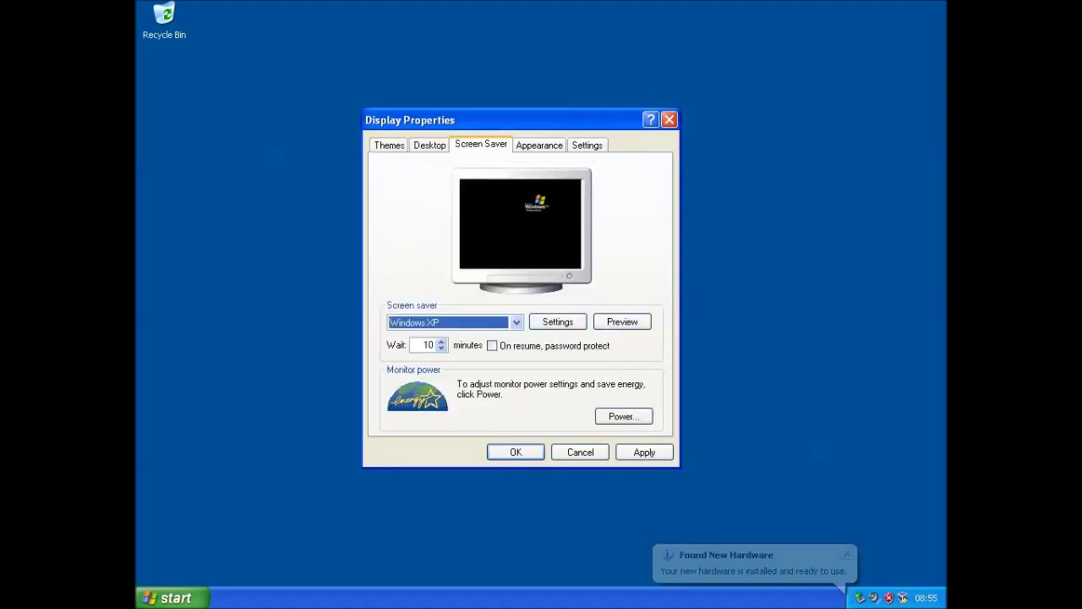
{"action": "left_click", "coordinate": [418, 324]}
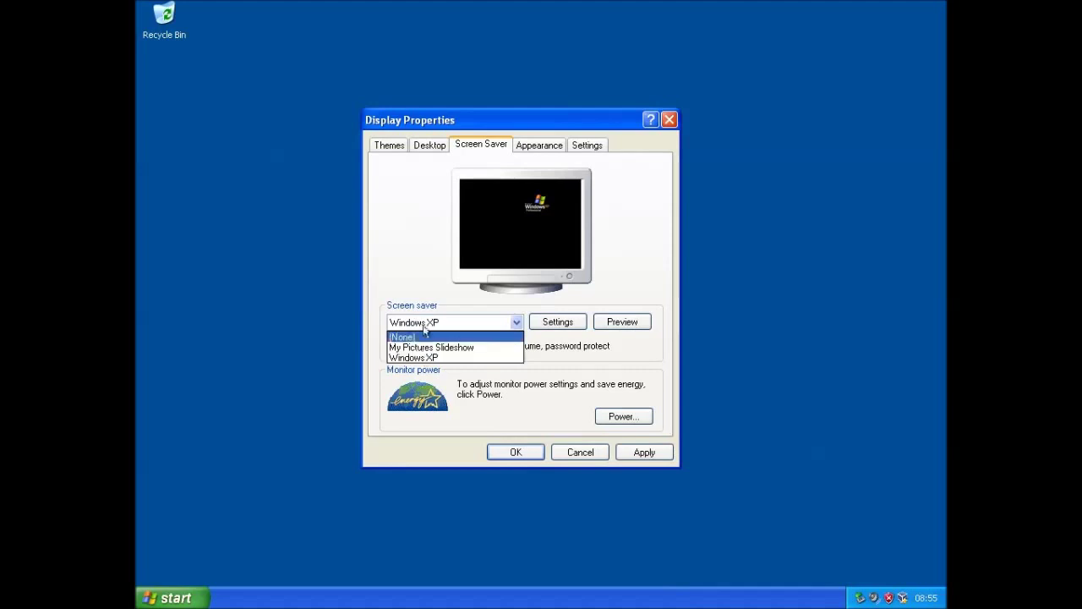
{"action": "left_click", "coordinate": [420, 319]}
On the Appearance tab, try Windows Classic style, then return to Windows XP style unchanged
{"action": "left_click", "coordinate": [536, 145]}
{"action": "left_click", "coordinate": [406, 381]}
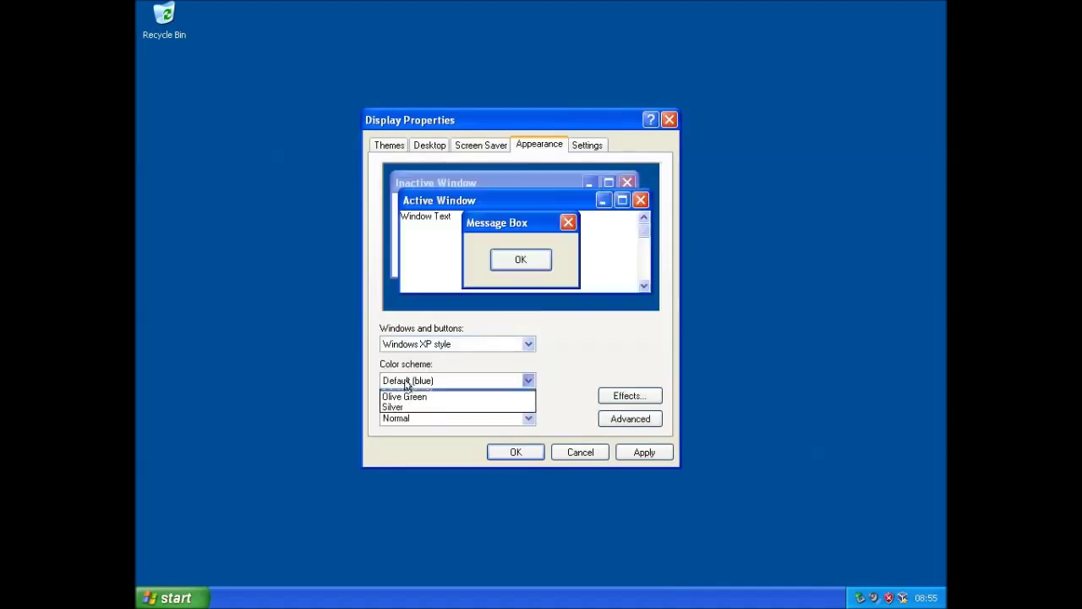
{"action": "left_click", "coordinate": [409, 395]}
{"action": "left_click", "coordinate": [408, 345]}
{"action": "left_click", "coordinate": [409, 359]}
{"action": "left_click", "coordinate": [412, 381]}
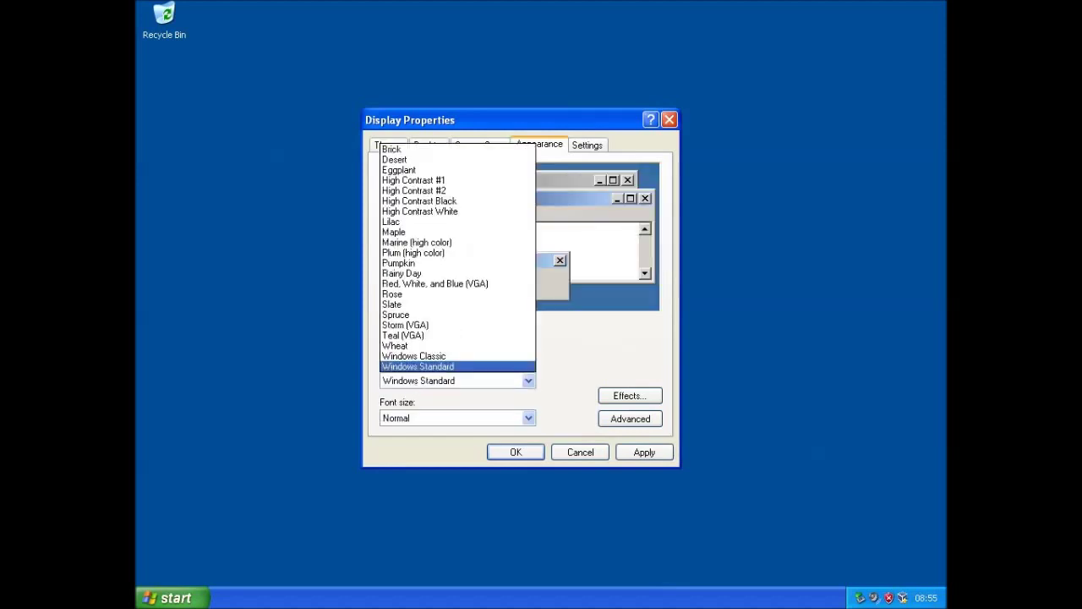
{"action": "left_click", "coordinate": [548, 365]}
{"action": "left_click", "coordinate": [490, 342]}
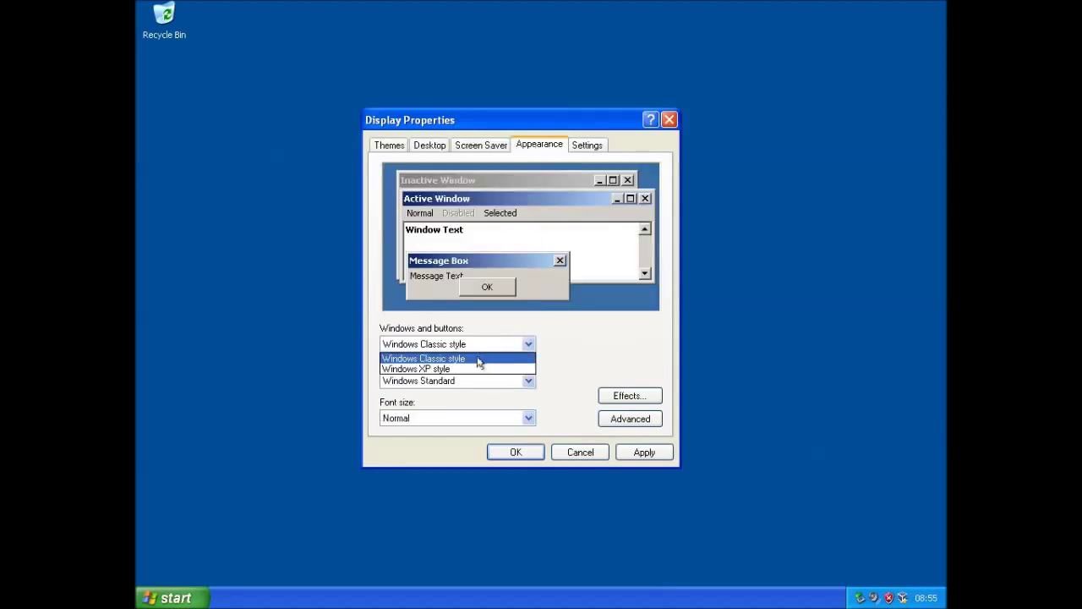
{"action": "left_click", "coordinate": [478, 370]}
{"action": "left_click", "coordinate": [636, 423]}
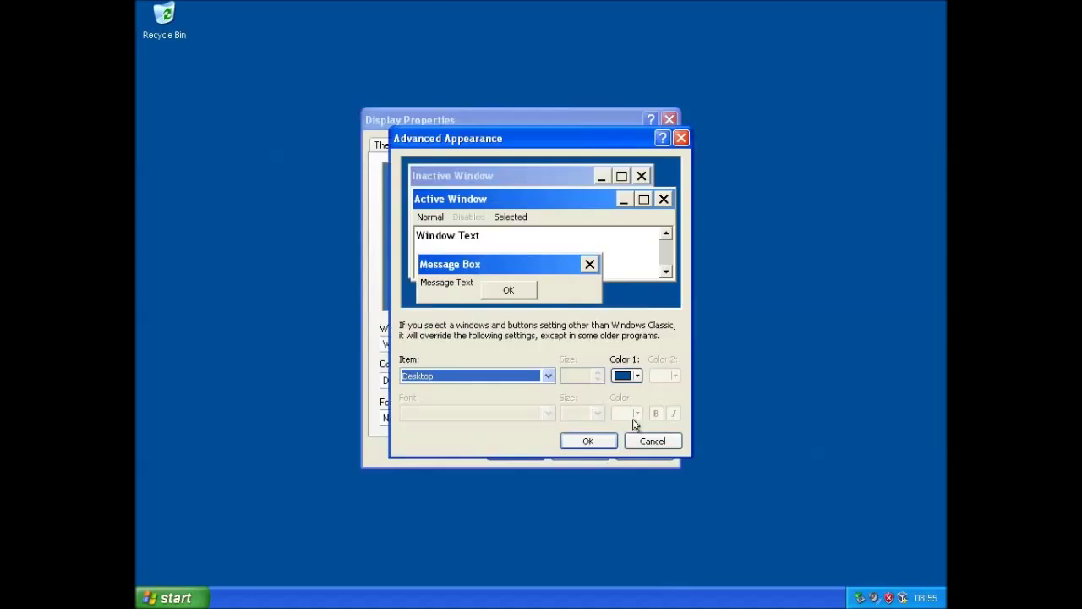
{"action": "left_click", "coordinate": [653, 440]}
Set font smoothing to ClearType in Effects, apply, and close Display Properties
{"action": "left_click", "coordinate": [630, 394]}
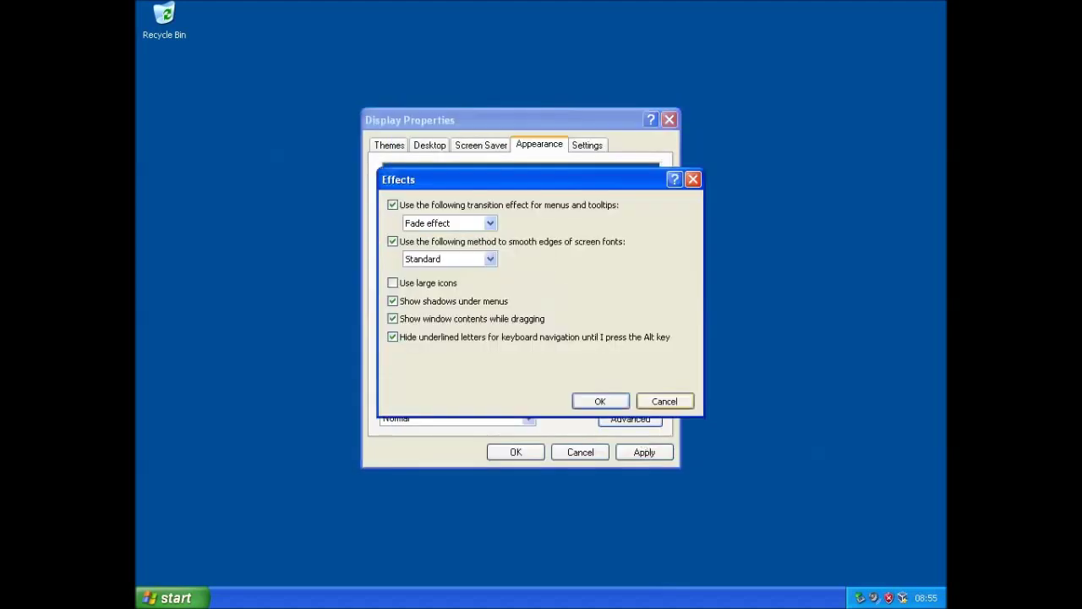
{"action": "left_click", "coordinate": [449, 259]}
{"action": "left_click", "coordinate": [446, 284]}
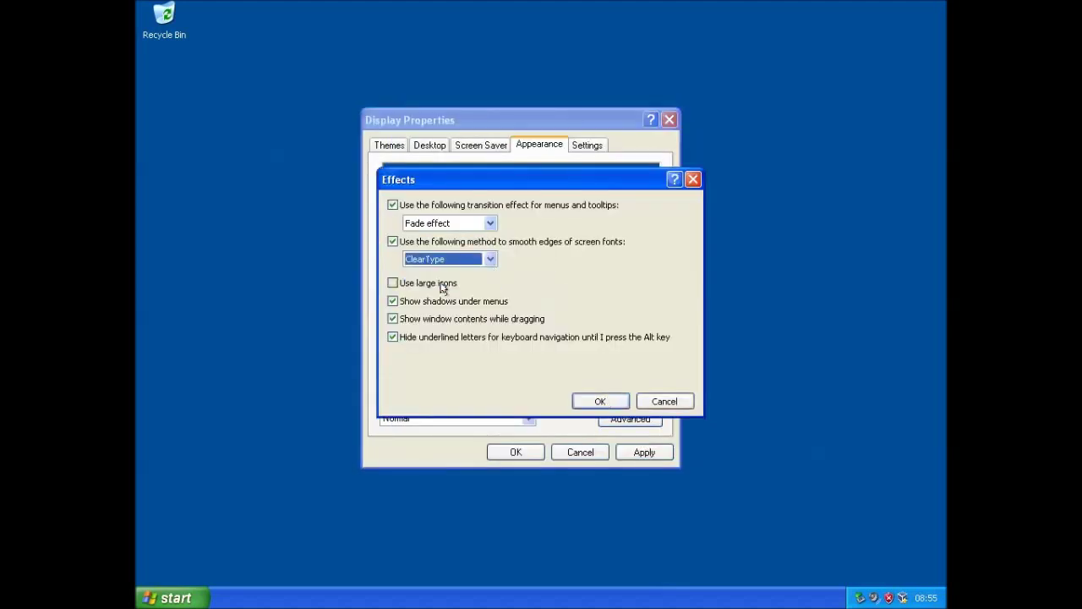
{"action": "left_click", "coordinate": [598, 403]}
{"action": "left_click", "coordinate": [643, 453]}
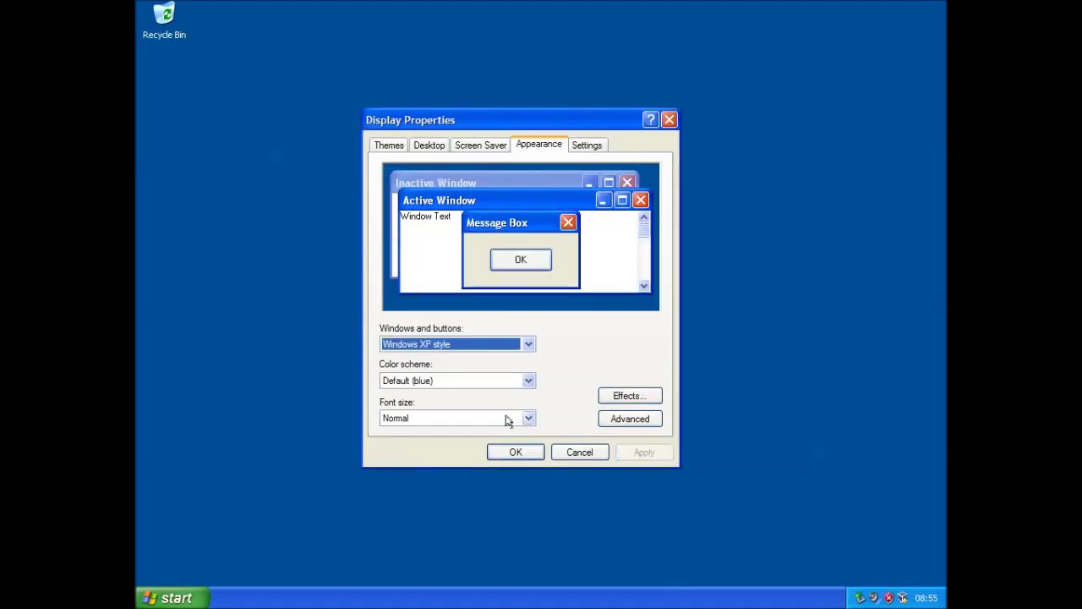
{"action": "key", "text": "ctrl+Tab"}
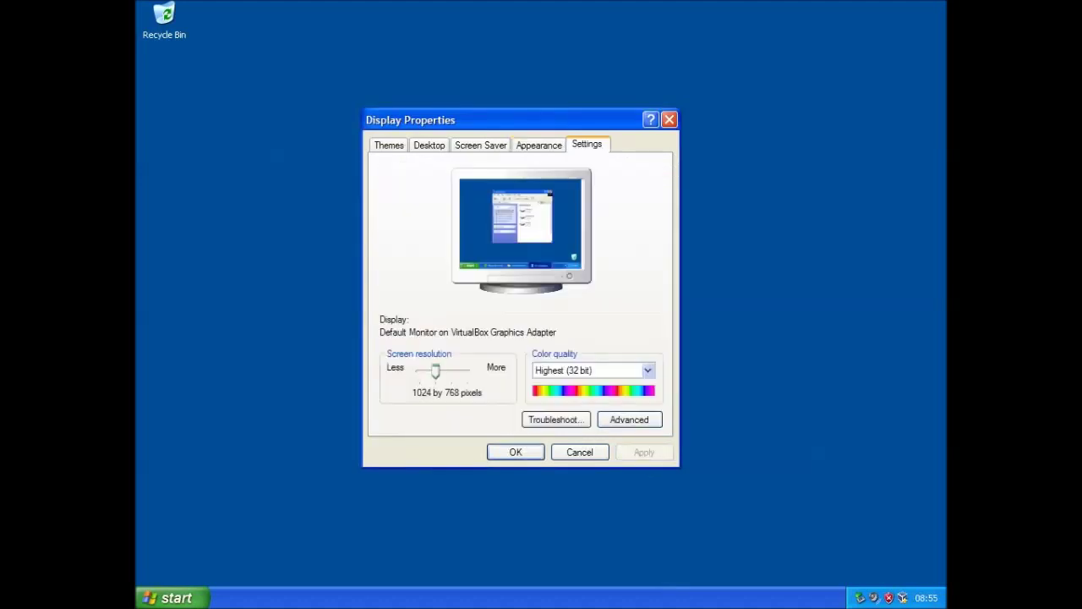
{"action": "left_click", "coordinate": [491, 452]}
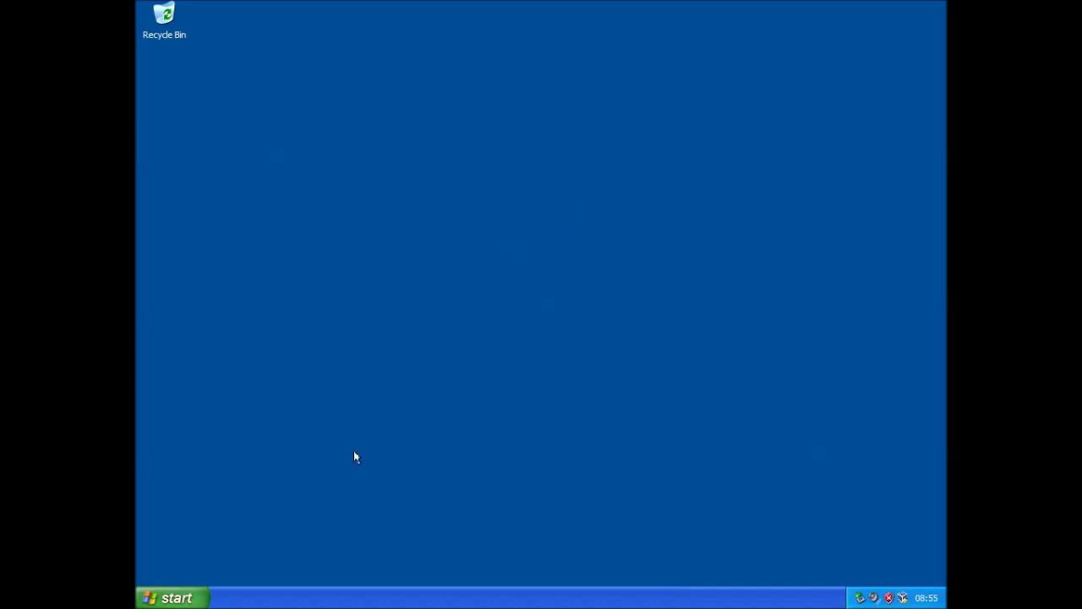
Open My Computer and review drive C's properties: NTFS, 9.09 GB free of 9.98 GB
{"action": "left_click", "coordinate": [189, 598]}
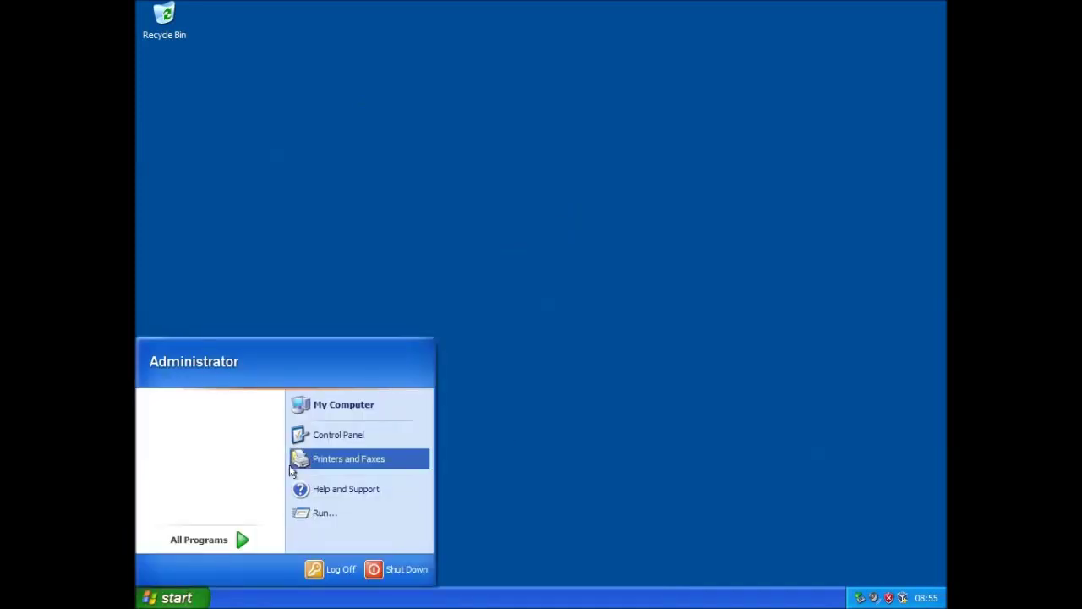
{"action": "left_click", "coordinate": [344, 408]}
{"action": "right_click", "coordinate": [388, 285]}
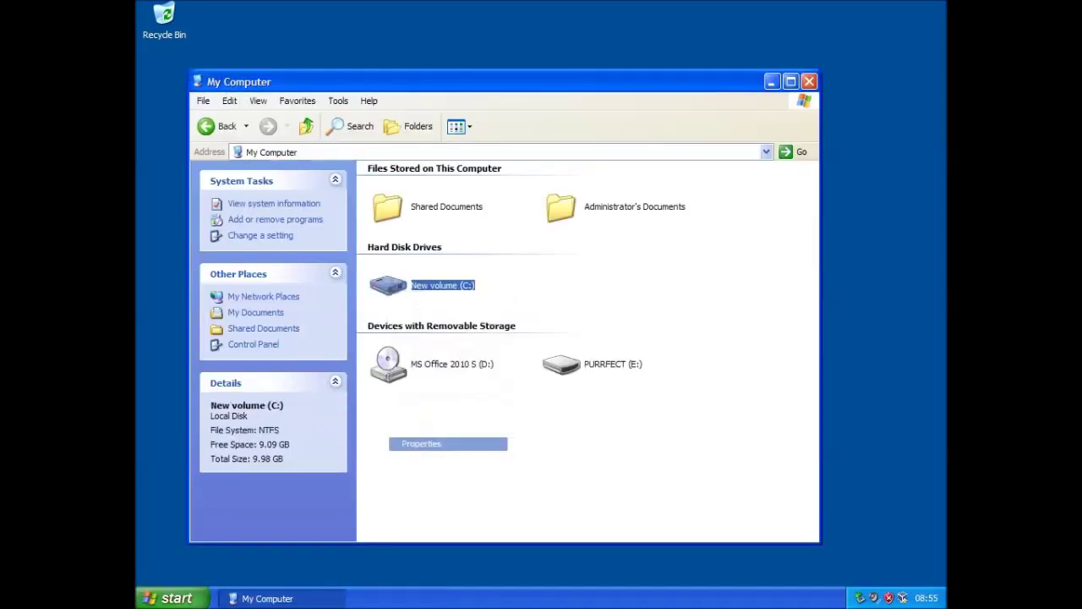
{"action": "left_click", "coordinate": [440, 443]}
{"action": "left_click_drag", "start_coordinate": [554, 209], "coordinate": [569, 94]}
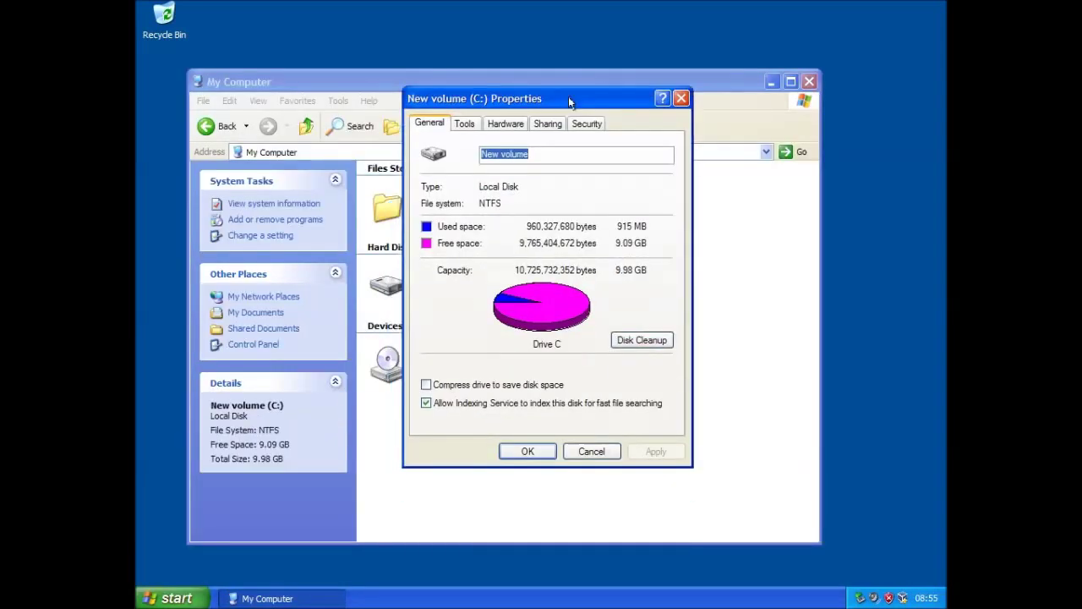
{"action": "left_click", "coordinate": [681, 99]}
{"action": "left_click", "coordinate": [172, 598]}
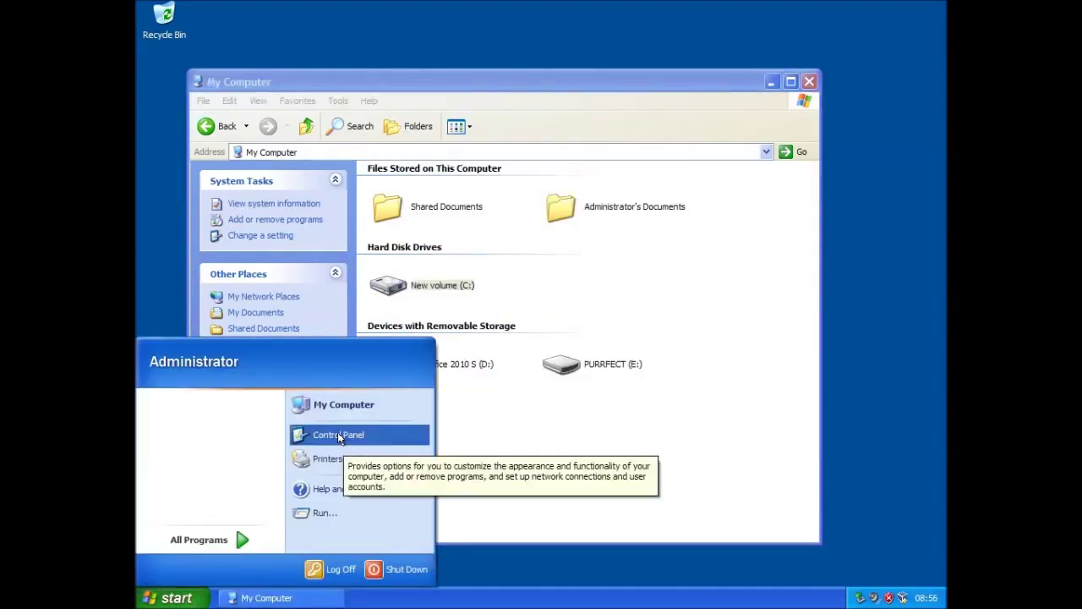
Switch Control Panel to Classic View and check the Mouse pointer scheme, leaving it at (None)
{"action": "left_click", "coordinate": [337, 433]}
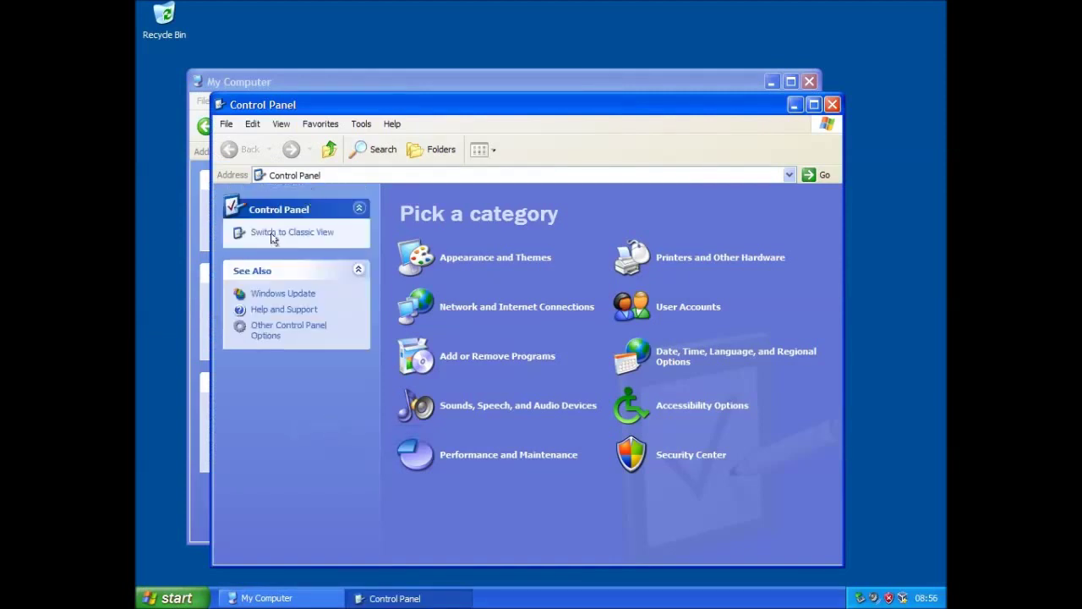
{"action": "left_click", "coordinate": [273, 234]}
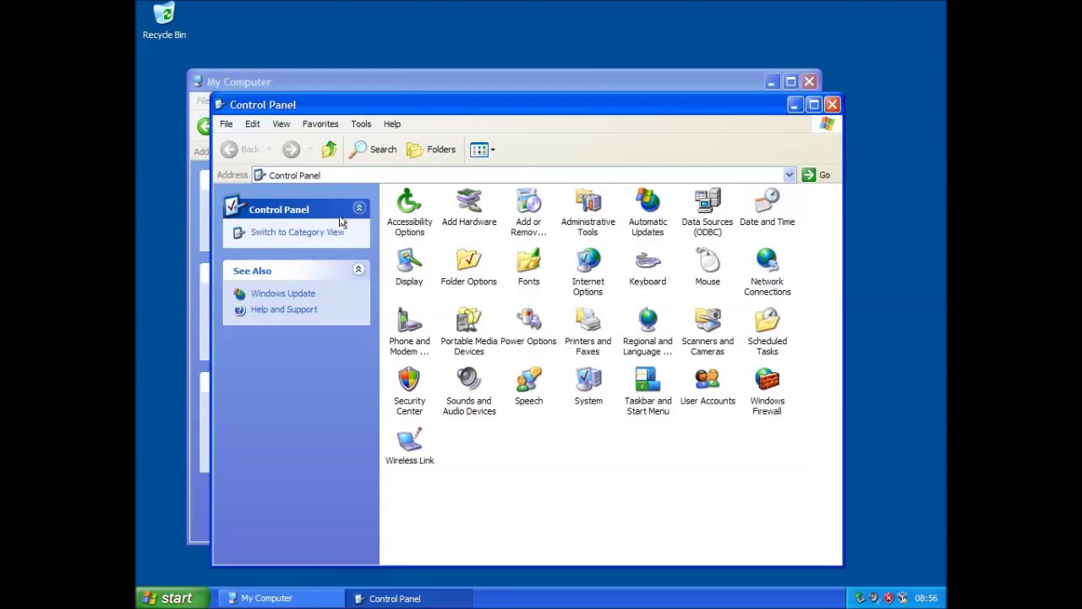
{"action": "left_click", "coordinate": [711, 266]}
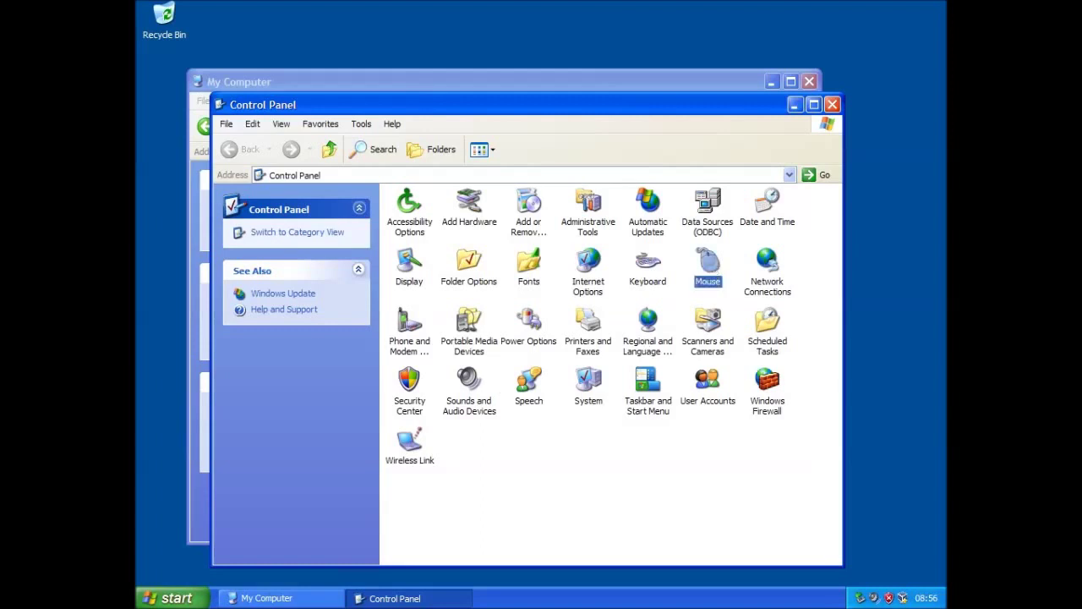
{"action": "left_click", "coordinate": [305, 175]}
{"action": "left_click", "coordinate": [295, 220]}
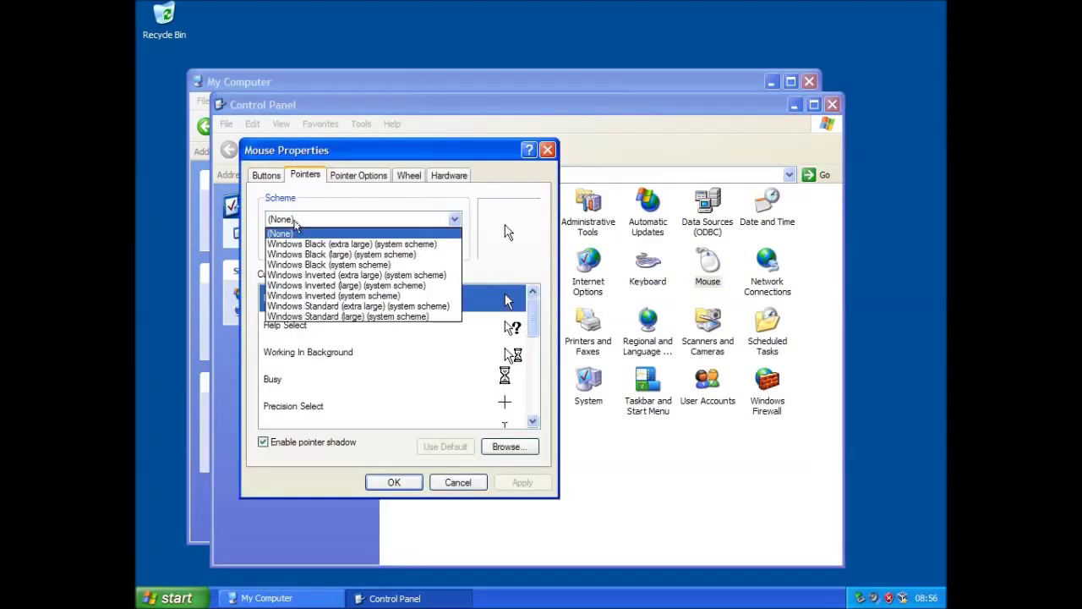
{"action": "left_click", "coordinate": [548, 151]}
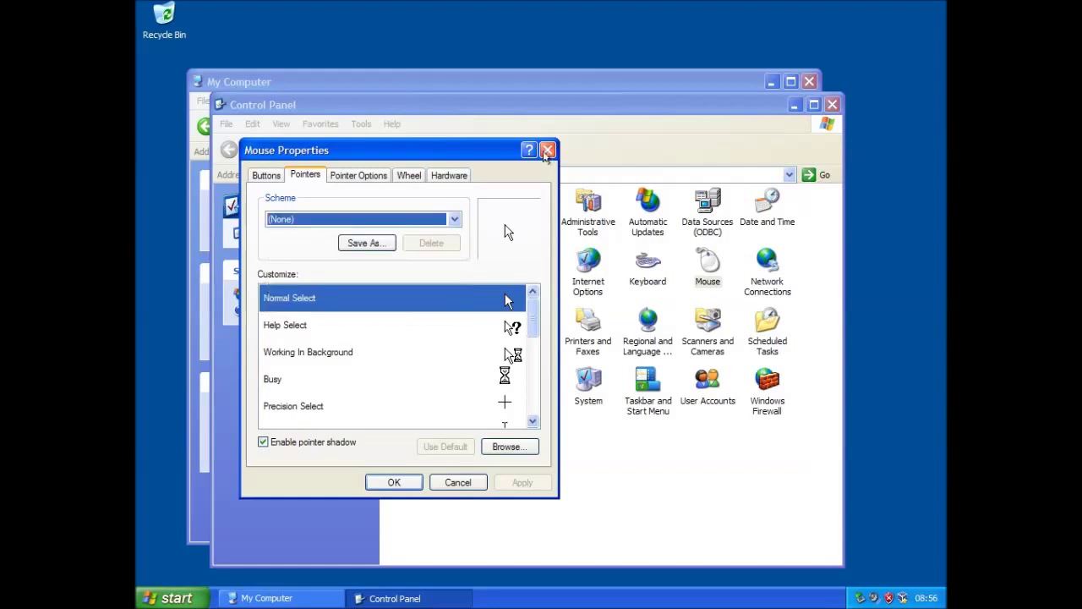
{"action": "left_click", "coordinate": [548, 151]}
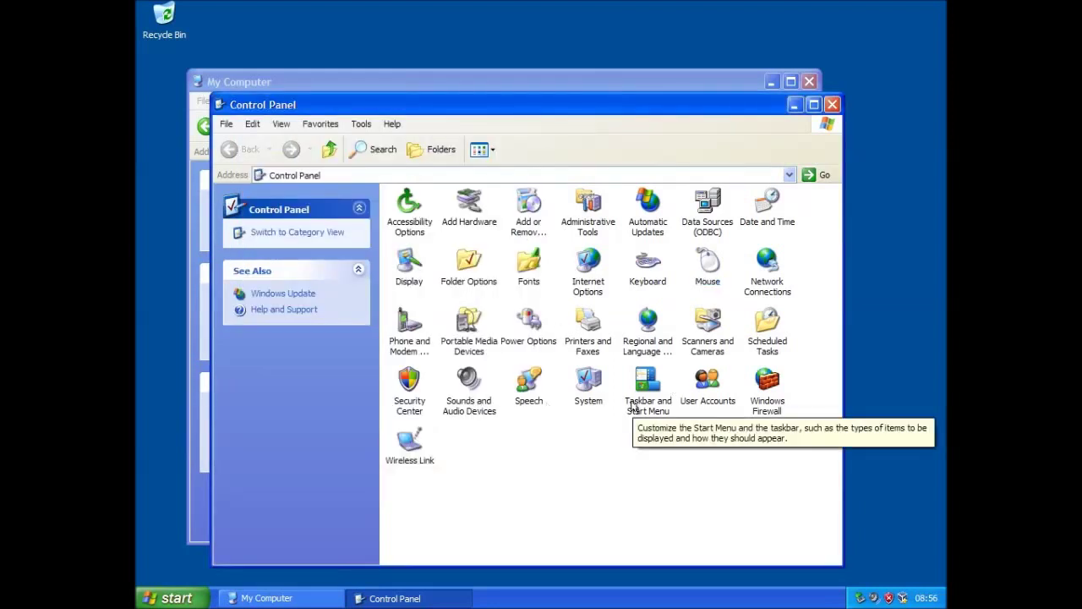
Apply User Accounts logon options with the Welcome screen unchecked, past the Fast User Switching warning
{"action": "double_click", "coordinate": [708, 385]}
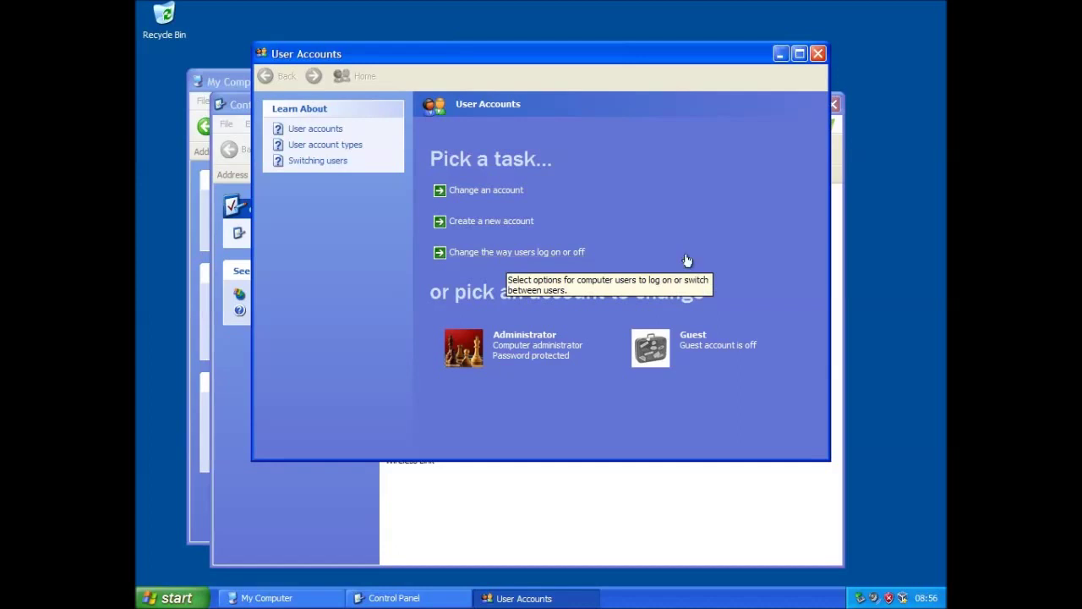
{"action": "left_click", "coordinate": [522, 252]}
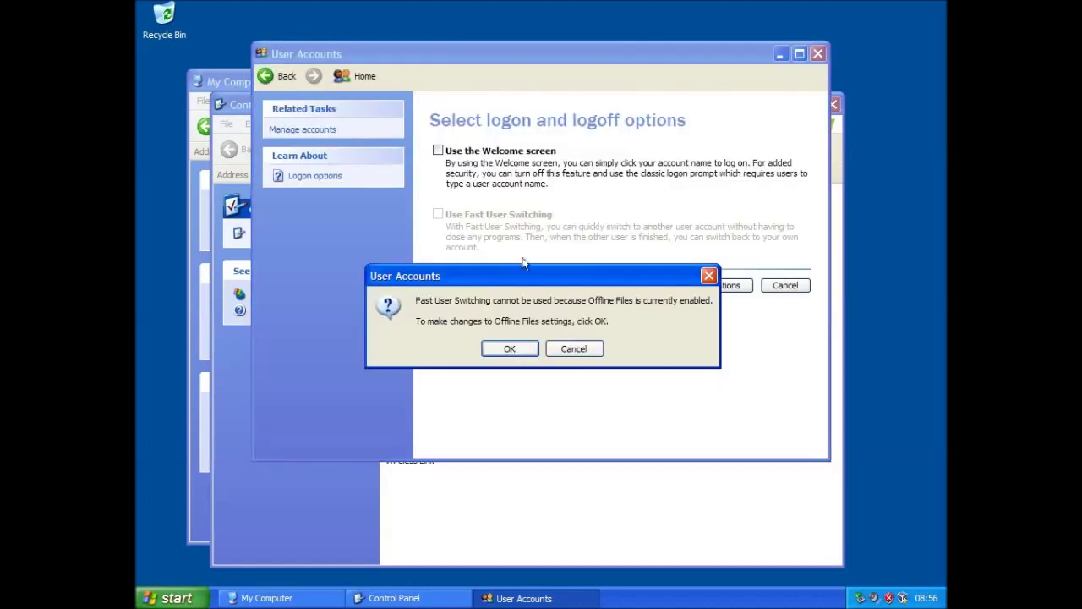
{"action": "left_click", "coordinate": [518, 349]}
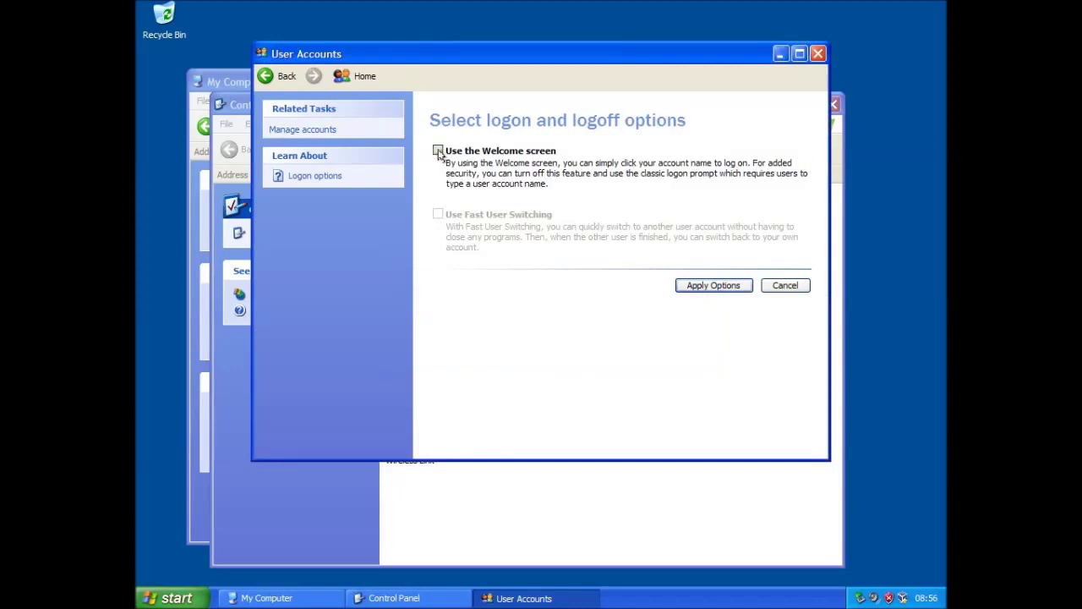
{"action": "left_click", "coordinate": [715, 285]}
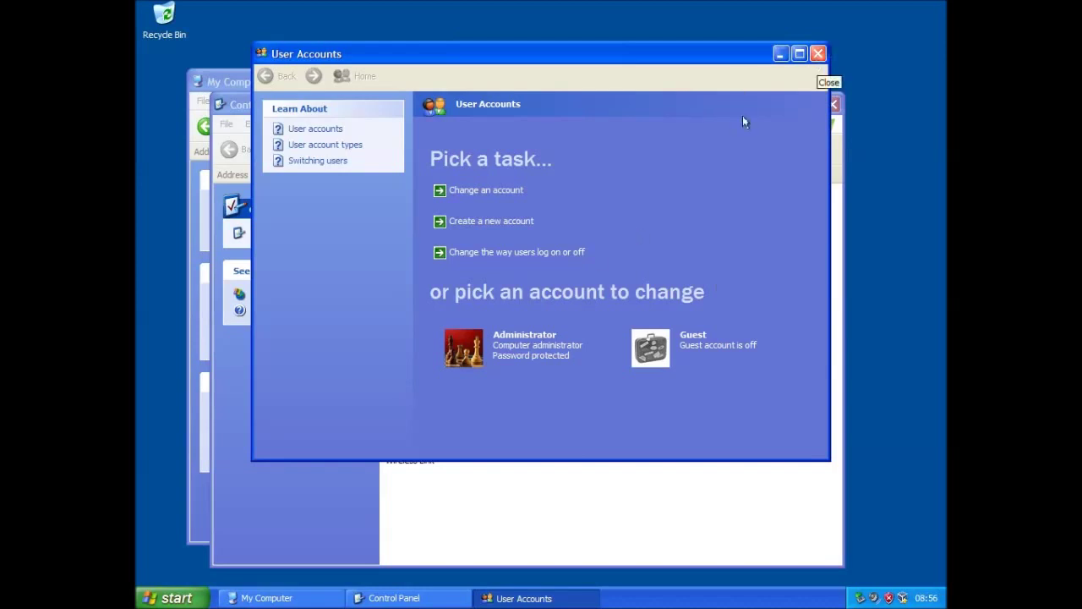
{"action": "left_click", "coordinate": [818, 53]}
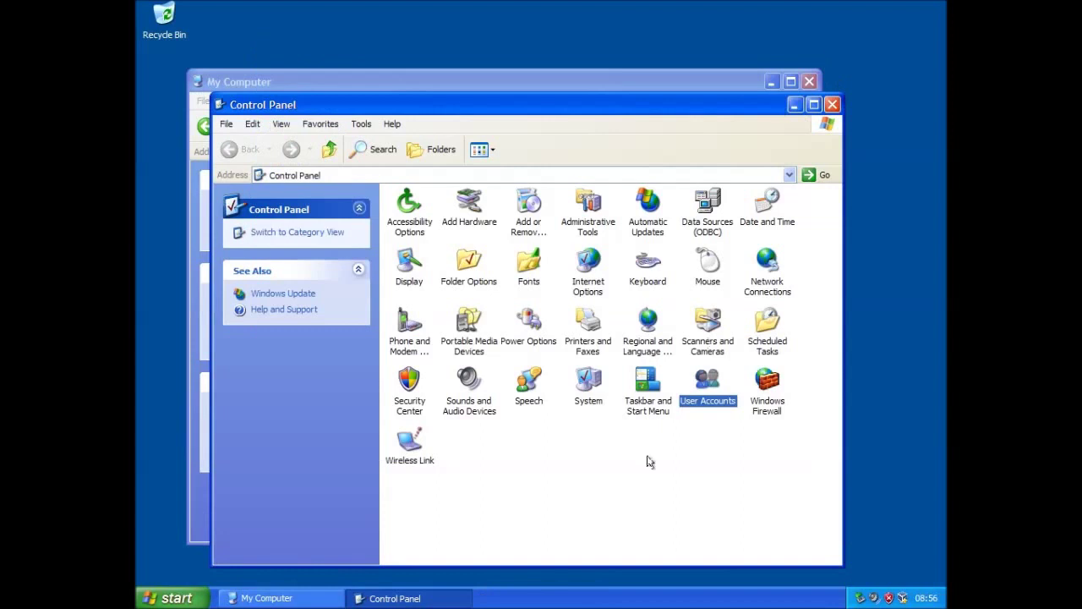
{"action": "double_click", "coordinate": [648, 385]}
{"action": "left_click_drag", "start_coordinate": [229, 236], "coordinate": [462, 164]}
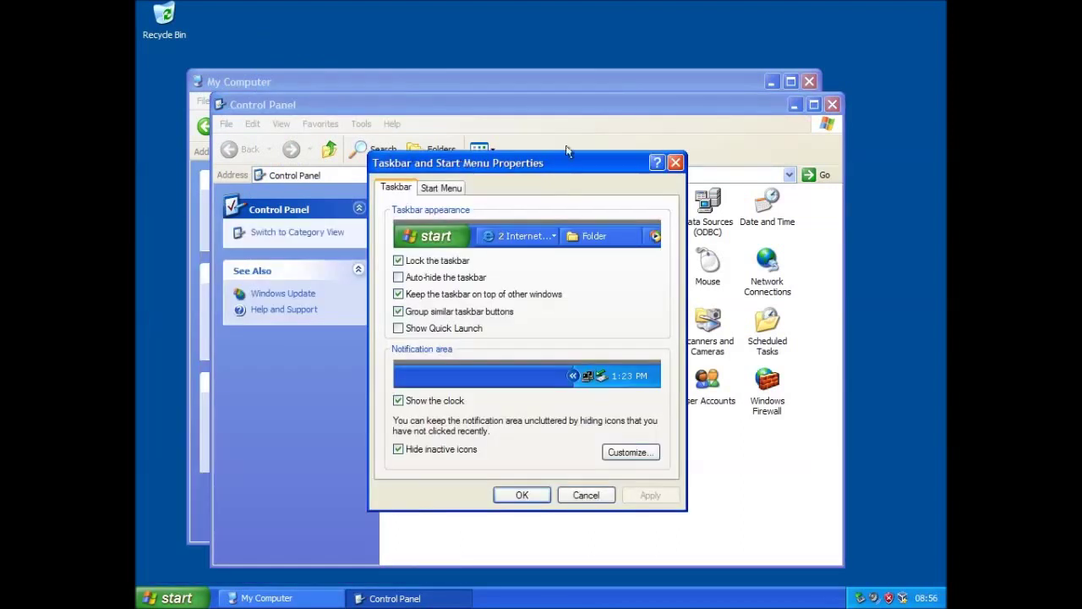
{"action": "left_click", "coordinate": [444, 189]}
{"action": "left_click", "coordinate": [616, 379]}
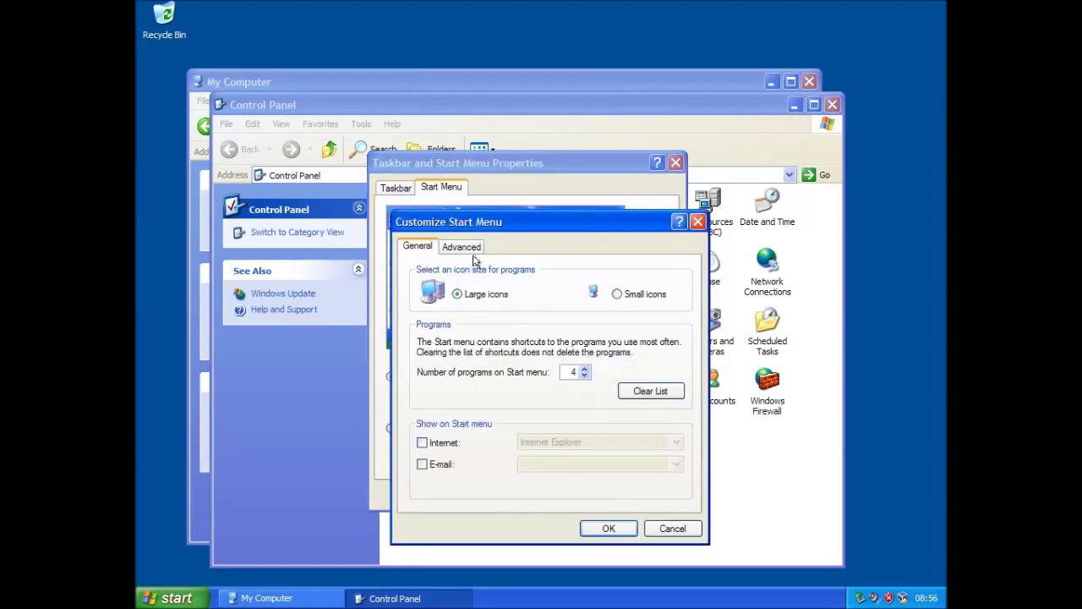
{"action": "left_click", "coordinate": [464, 248]}
{"action": "left_click_drag", "start_coordinate": [684, 361], "coordinate": [687, 410]}
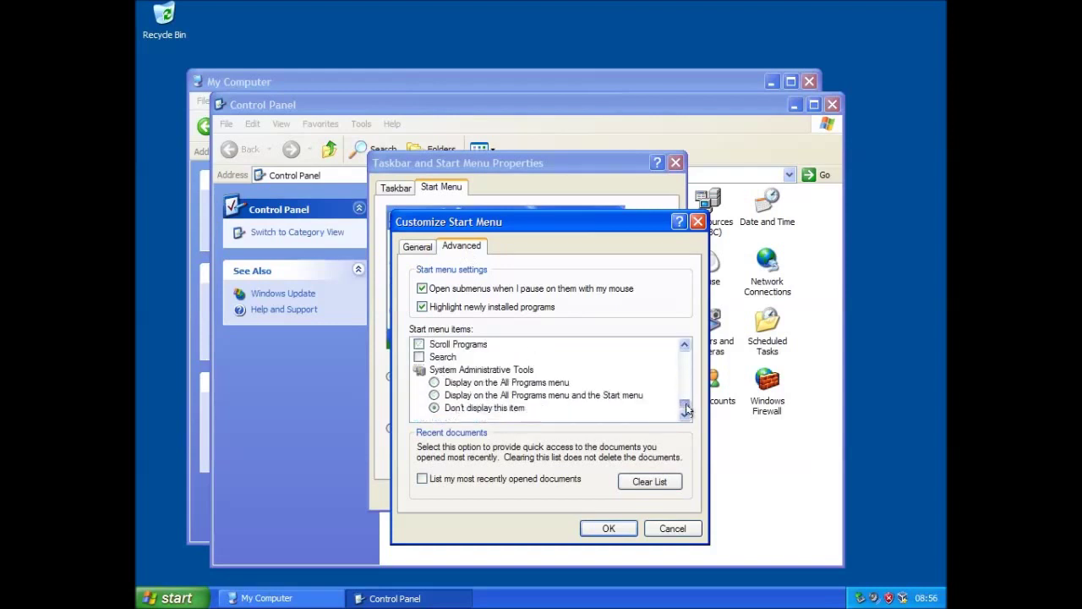
{"action": "left_click", "coordinate": [672, 527]}
{"action": "left_click", "coordinate": [567, 500]}
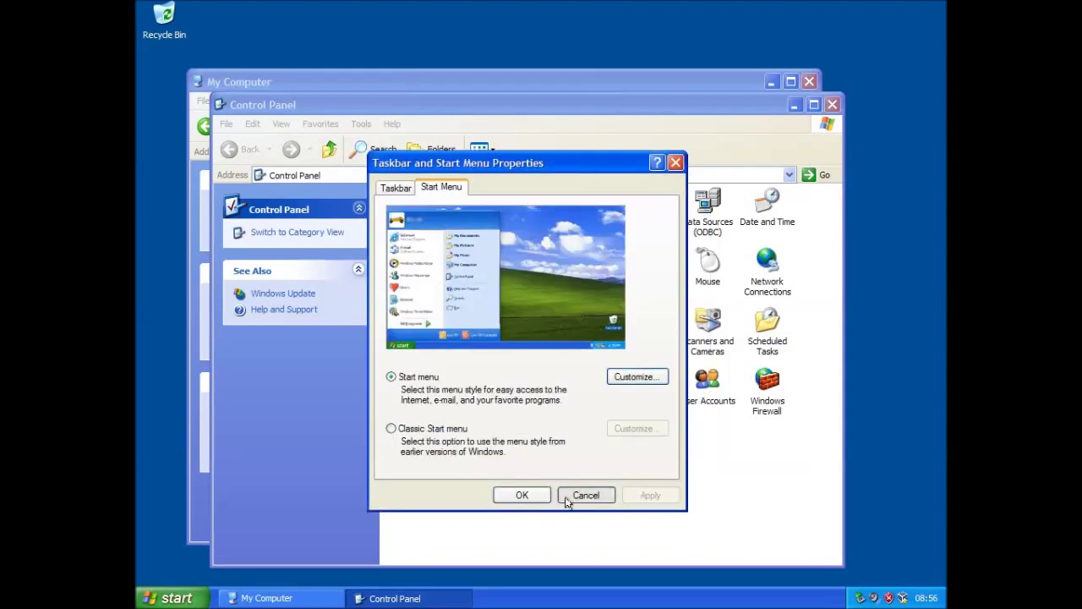
Review the Windows Firewall settings, including the Advanced tab, leaving the firewall on
{"action": "double_click", "coordinate": [770, 405]}
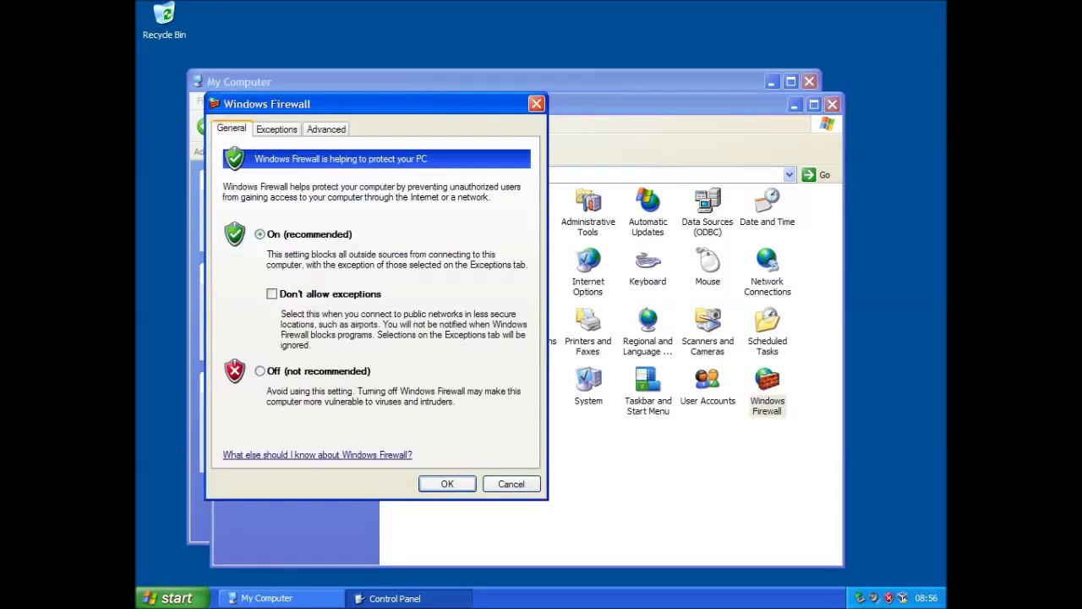
{"action": "left_click_drag", "start_coordinate": [303, 108], "coordinate": [464, 119]}
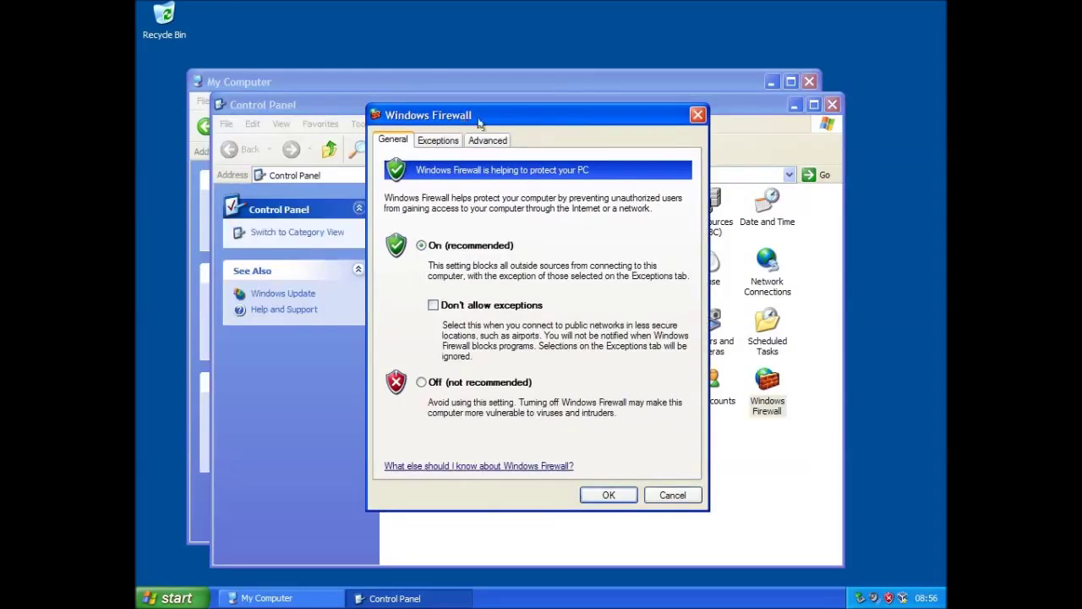
{"action": "key", "text": "ctrl+Tab"}
{"action": "left_click", "coordinate": [489, 142]}
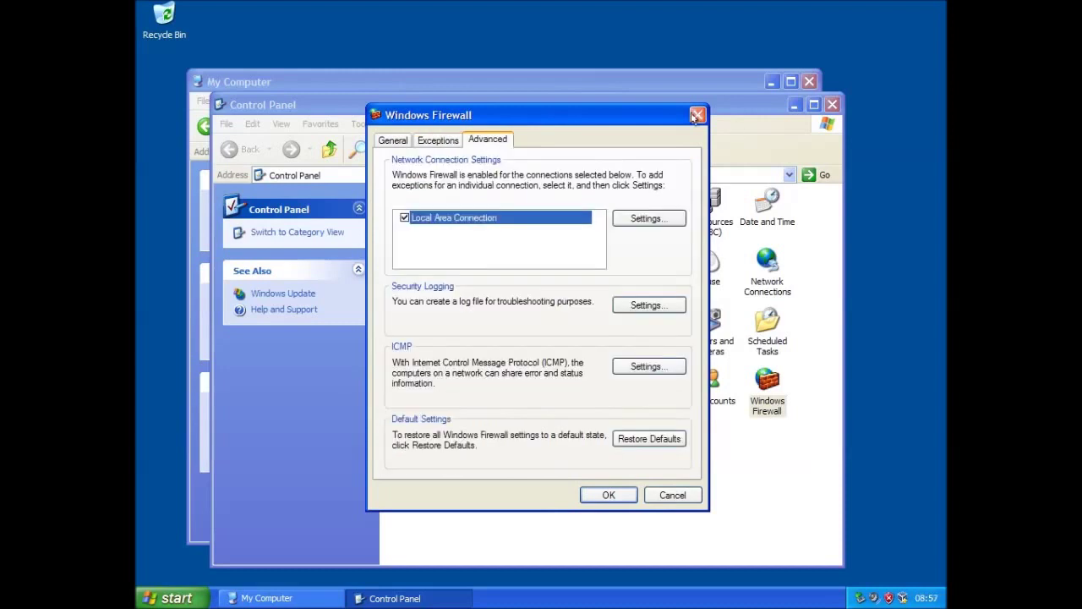
{"action": "left_click", "coordinate": [697, 115]}
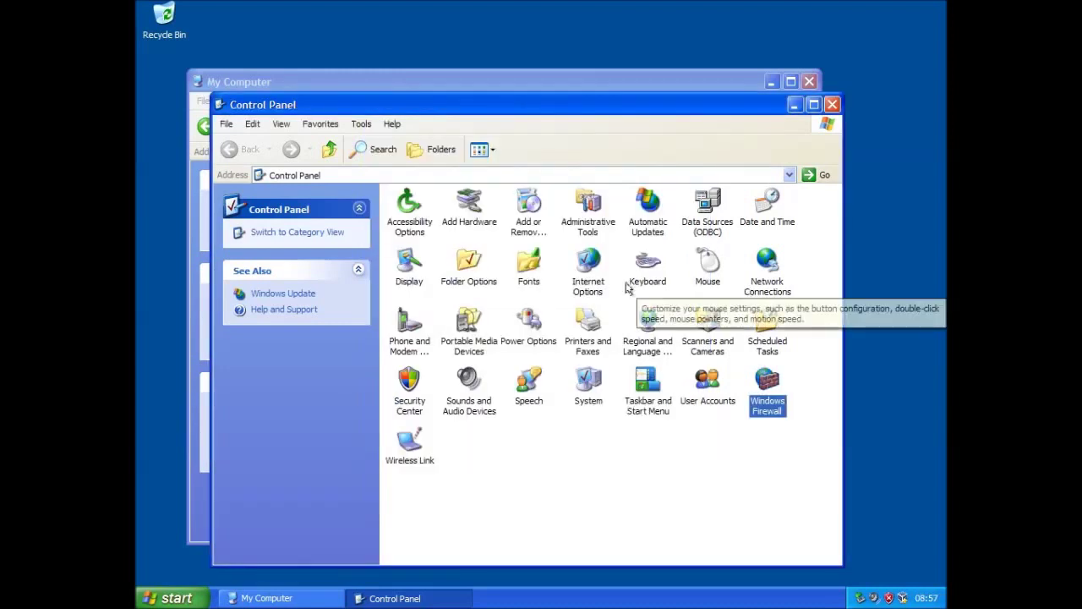
Set Automatic Updates to 'Notify me but don't automatically download or install them'
{"action": "double_click", "coordinate": [648, 235]}
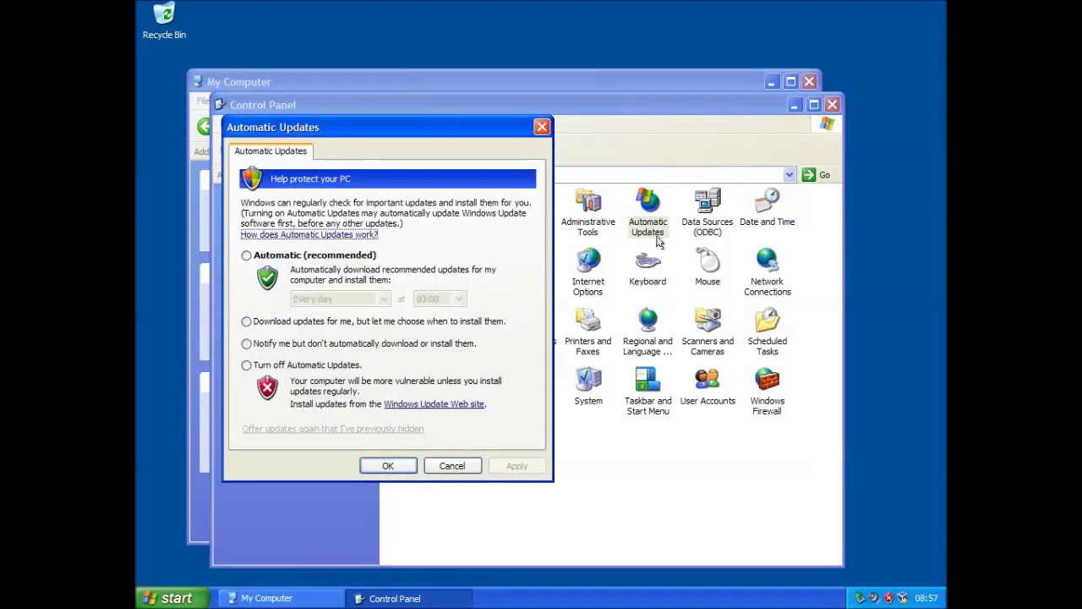
{"action": "left_click", "coordinate": [294, 345]}
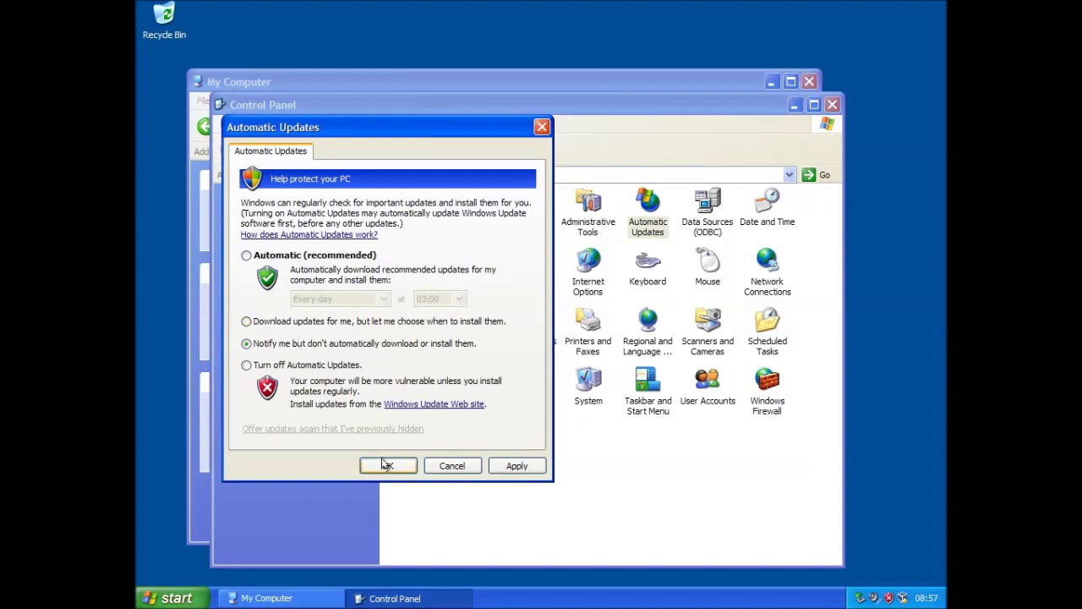
{"action": "left_click", "coordinate": [388, 465]}
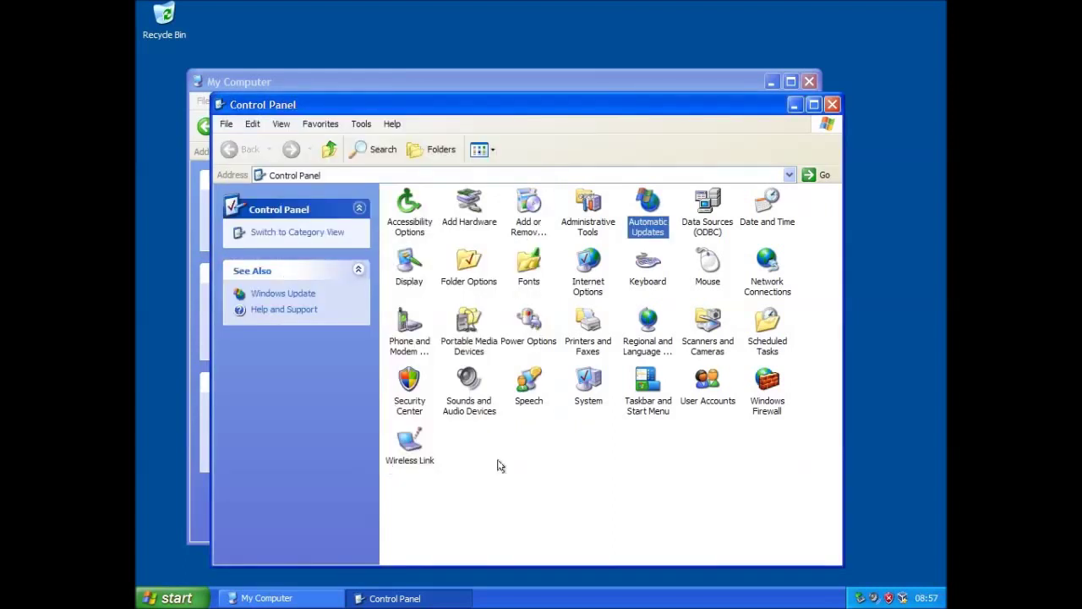
Open the PURRFECT (E:) drive and launch the WindowsXP-KB958255-ENU sp3 package
{"action": "left_click", "coordinate": [832, 104]}
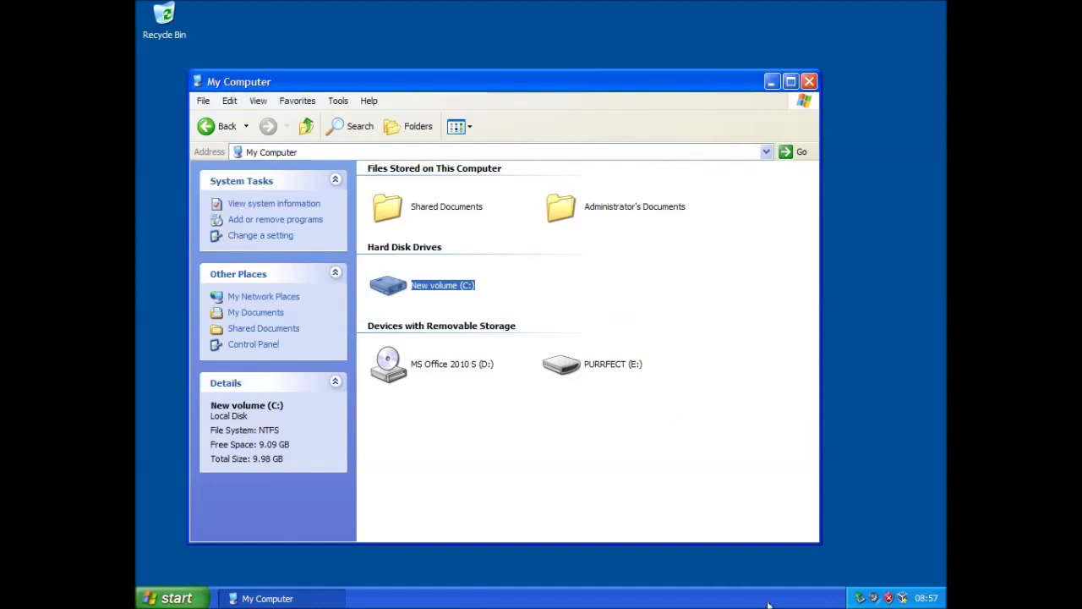
{"action": "left_click", "coordinate": [800, 608]}
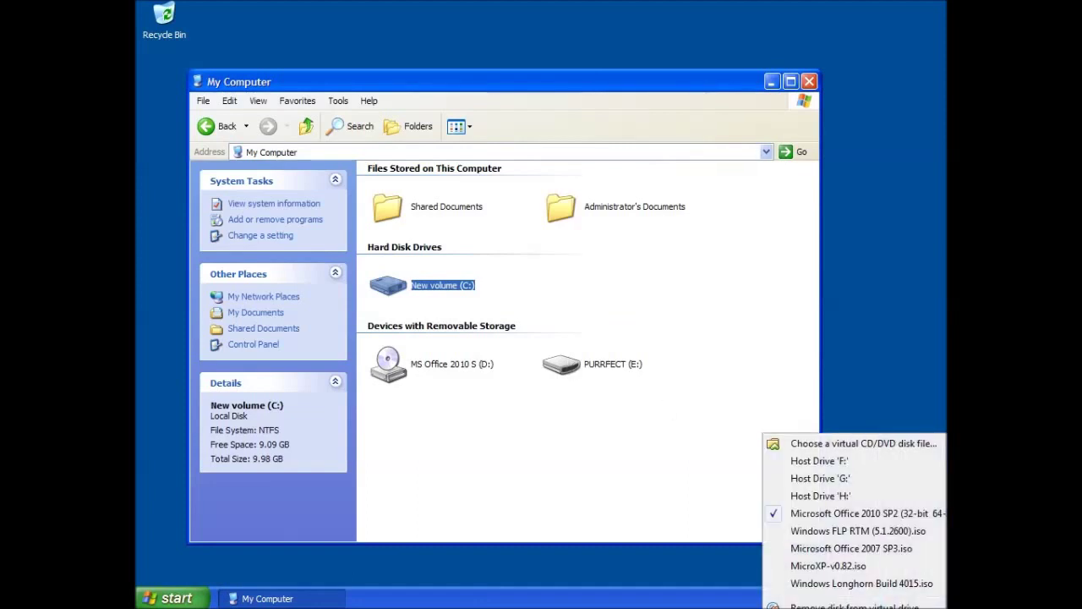
{"action": "left_click", "coordinate": [846, 529]}
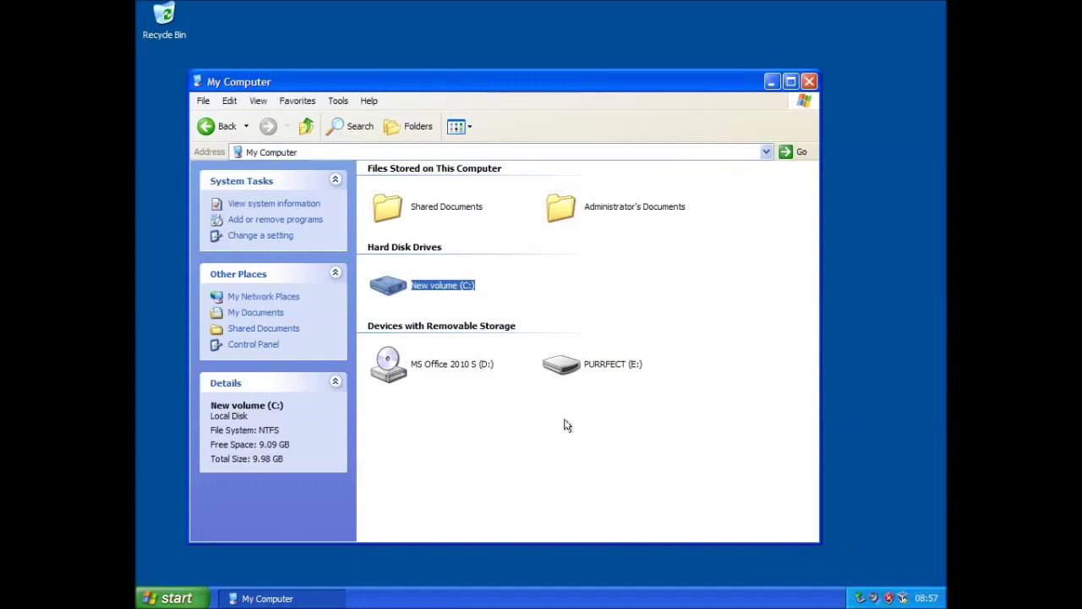
{"action": "left_click", "coordinate": [626, 272]}
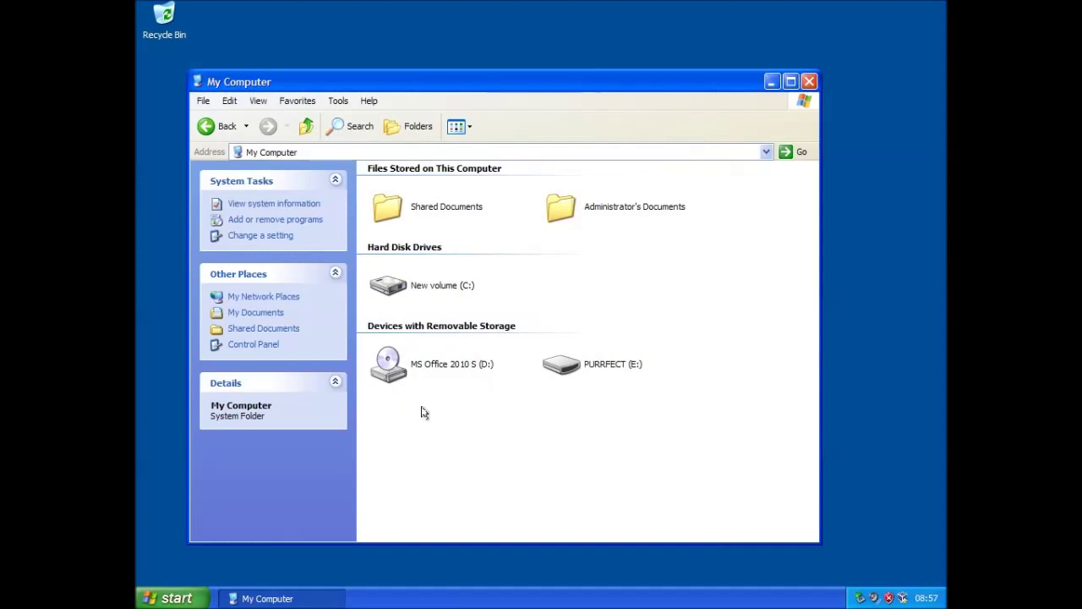
{"action": "double_click", "coordinate": [561, 363]}
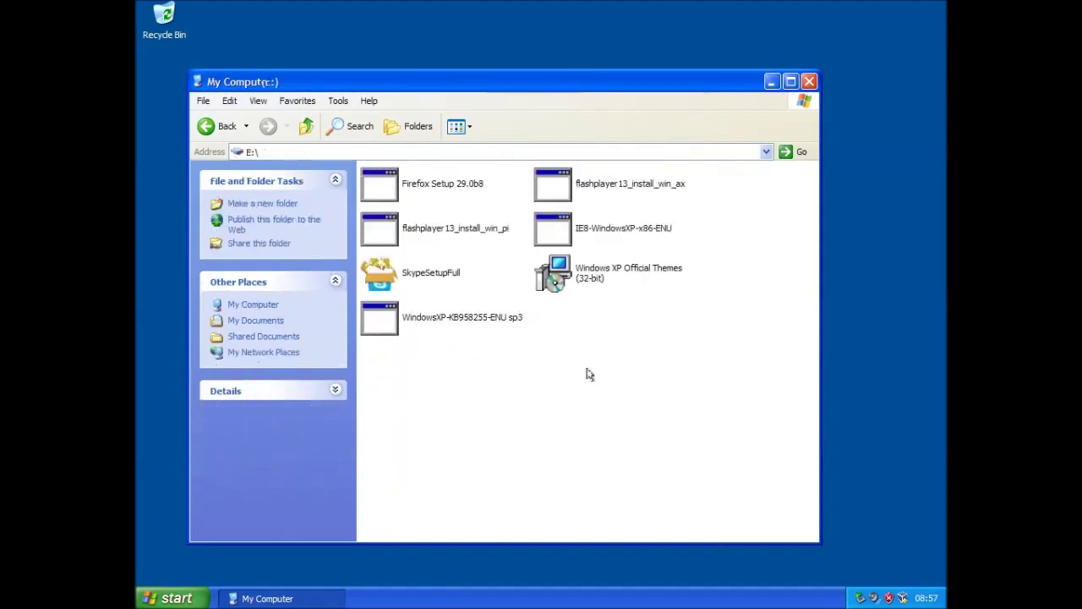
{"action": "double_click", "coordinate": [380, 320]}
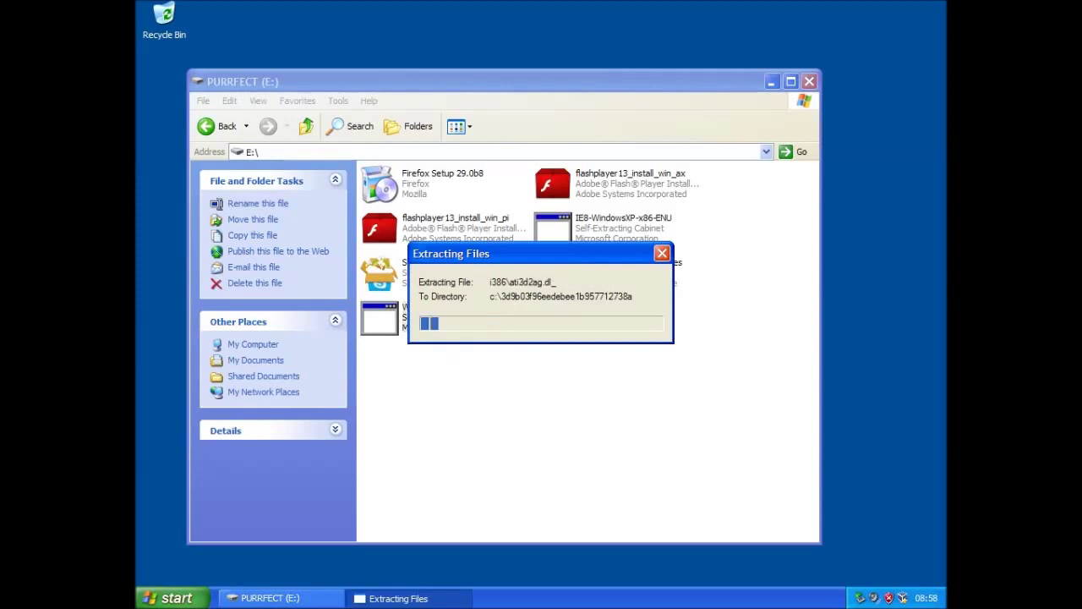
{"action": "key", "text": "super"}
View My Computer's system properties, then cancel without changes
{"action": "right_click", "coordinate": [306, 411]}
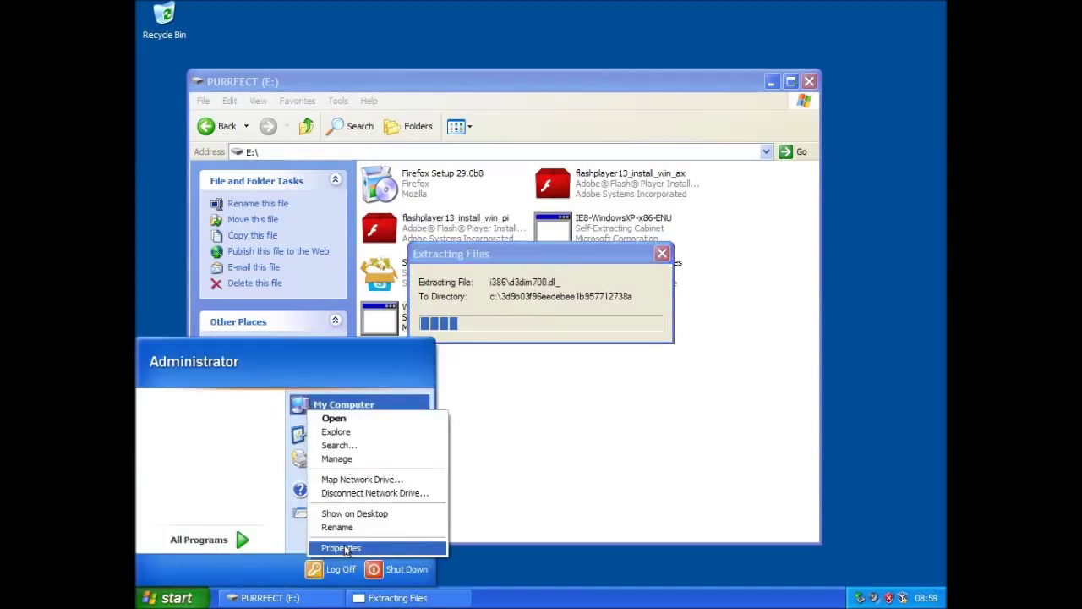
{"action": "left_click", "coordinate": [343, 548]}
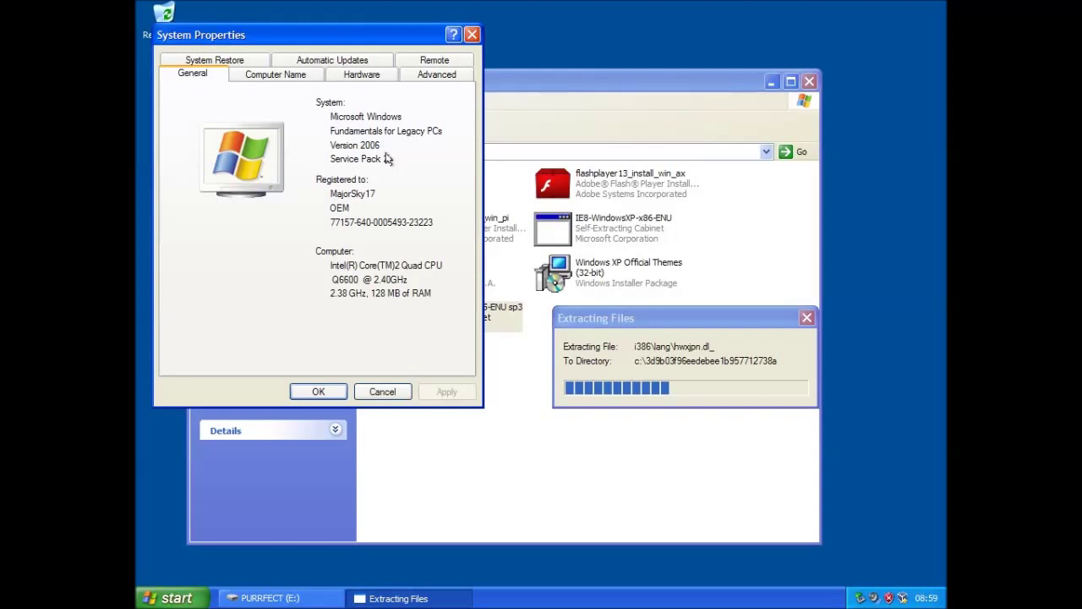
{"action": "left_click", "coordinate": [382, 391]}
Run winver to confirm Service Pack 2 in About Windows, then dismiss it
{"action": "left_click", "coordinate": [170, 598]}
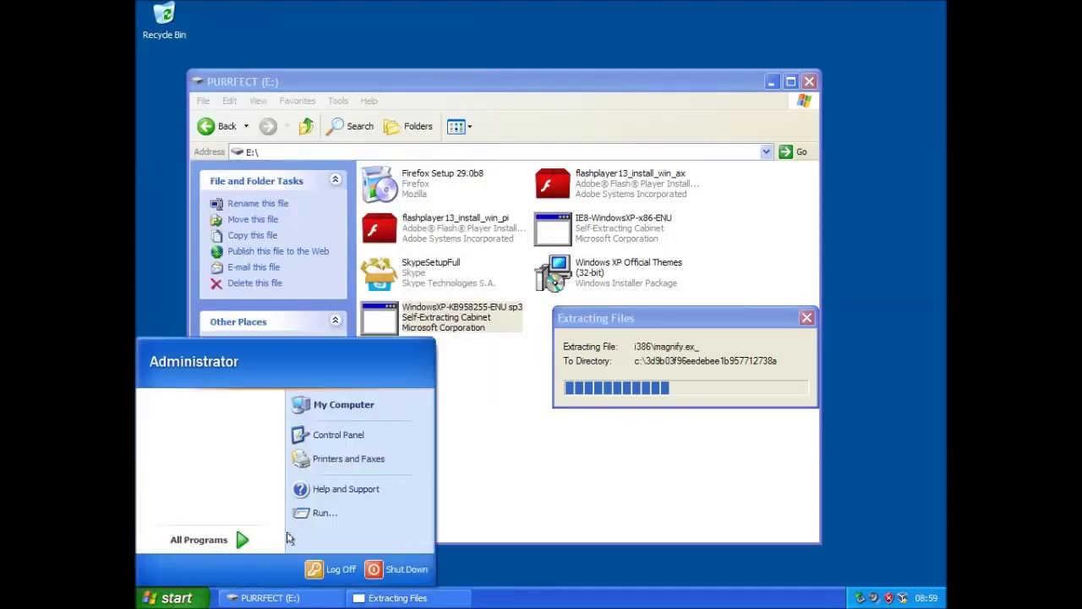
{"action": "left_click", "coordinate": [324, 513]}
{"action": "type", "text": "winve"}
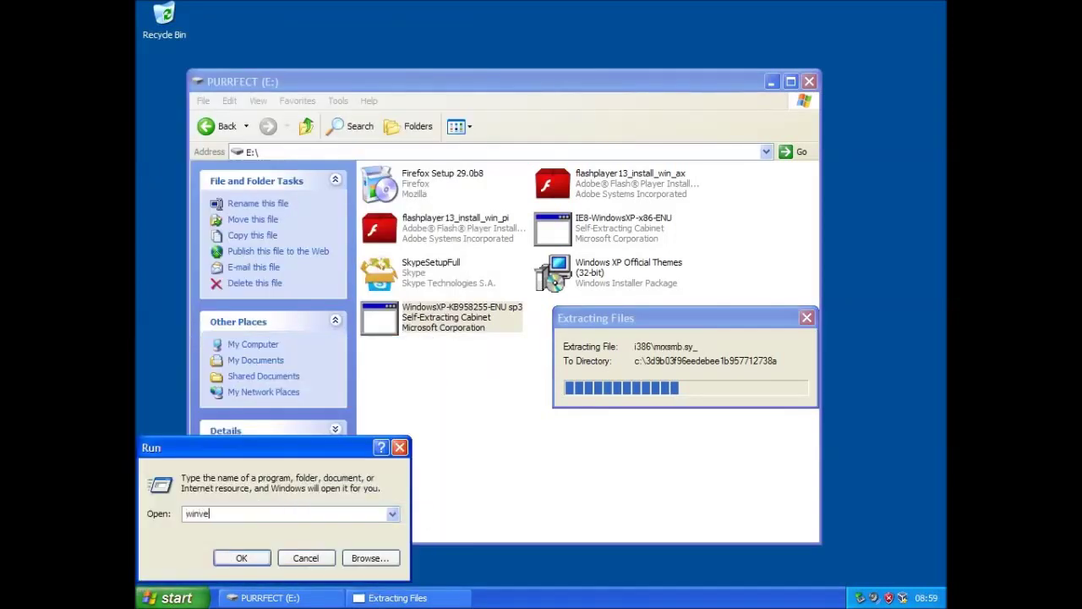
{"action": "type", "text": "r"}
{"action": "key", "text": "Return"}
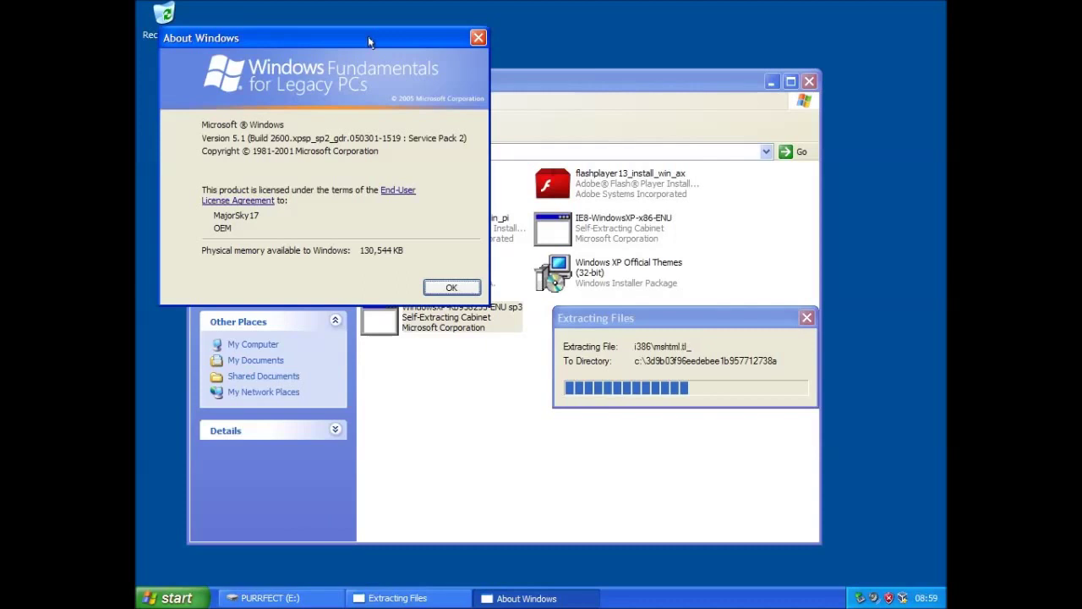
{"action": "left_click_drag", "start_coordinate": [368, 36], "coordinate": [377, 227]}
{"action": "left_click_drag", "start_coordinate": [380, 186], "coordinate": [389, 59]}
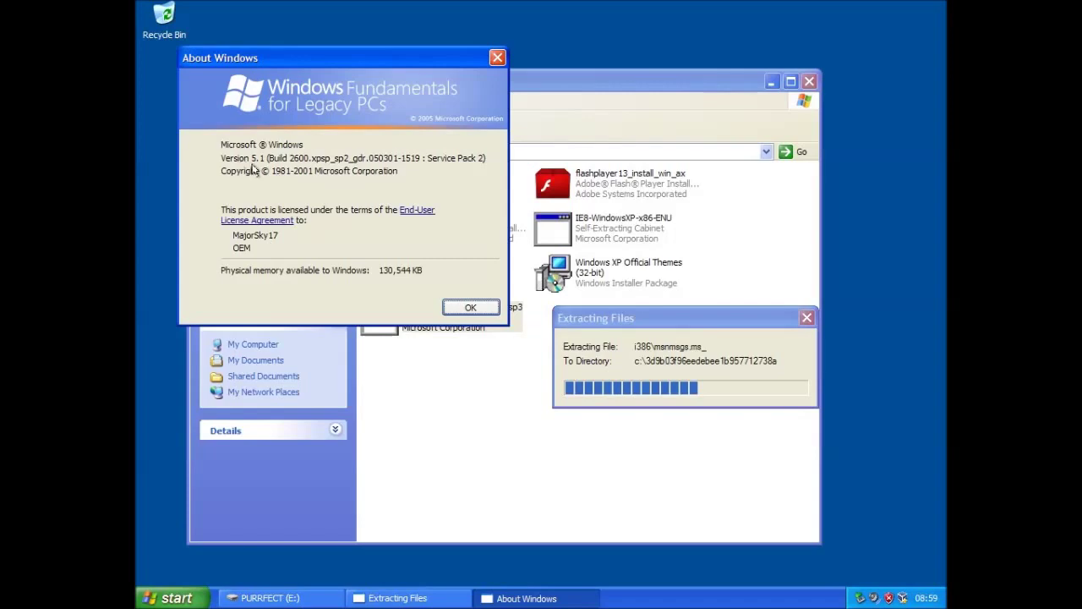
{"action": "left_click", "coordinate": [469, 308]}
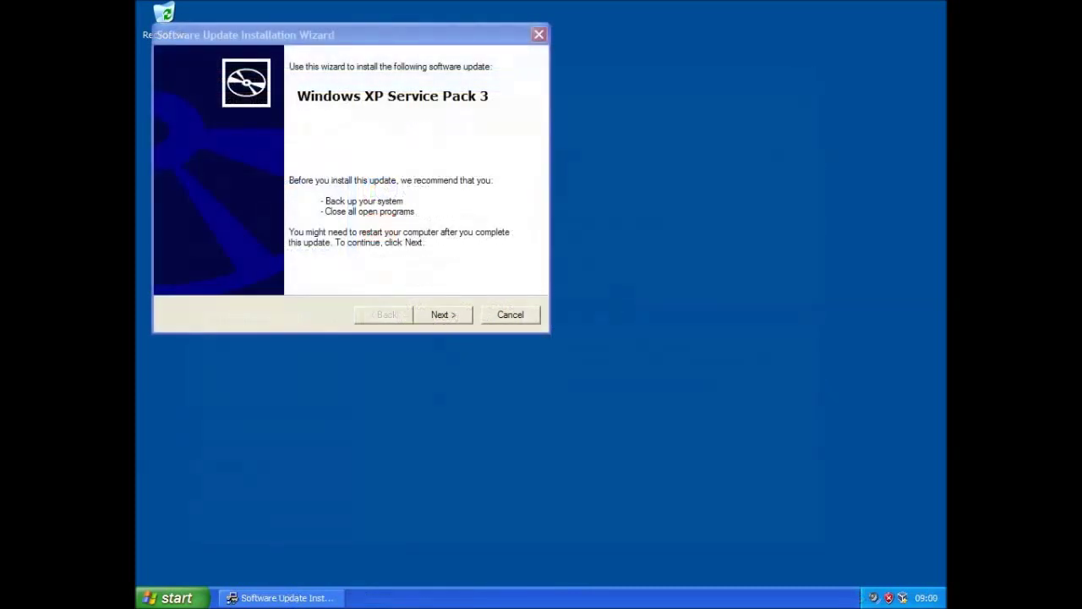
Open Display Properties' Desktop tab and browse to My Computer for a background picture
{"action": "right_click", "coordinate": [615, 299]}
{"action": "left_click", "coordinate": [648, 394]}
{"action": "left_click", "coordinate": [272, 132]}
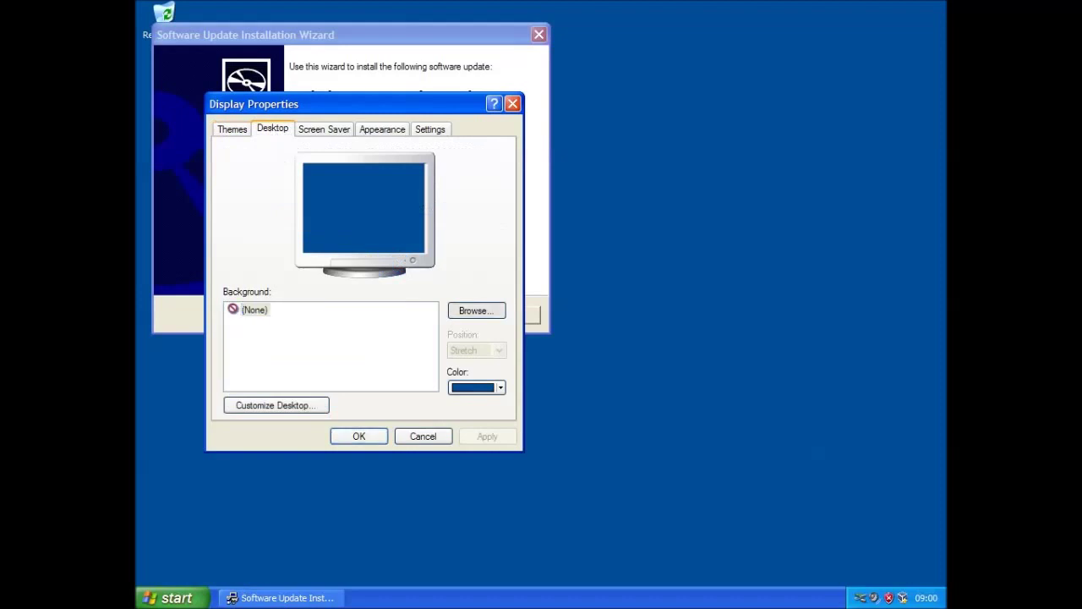
{"action": "left_click", "coordinate": [460, 311]}
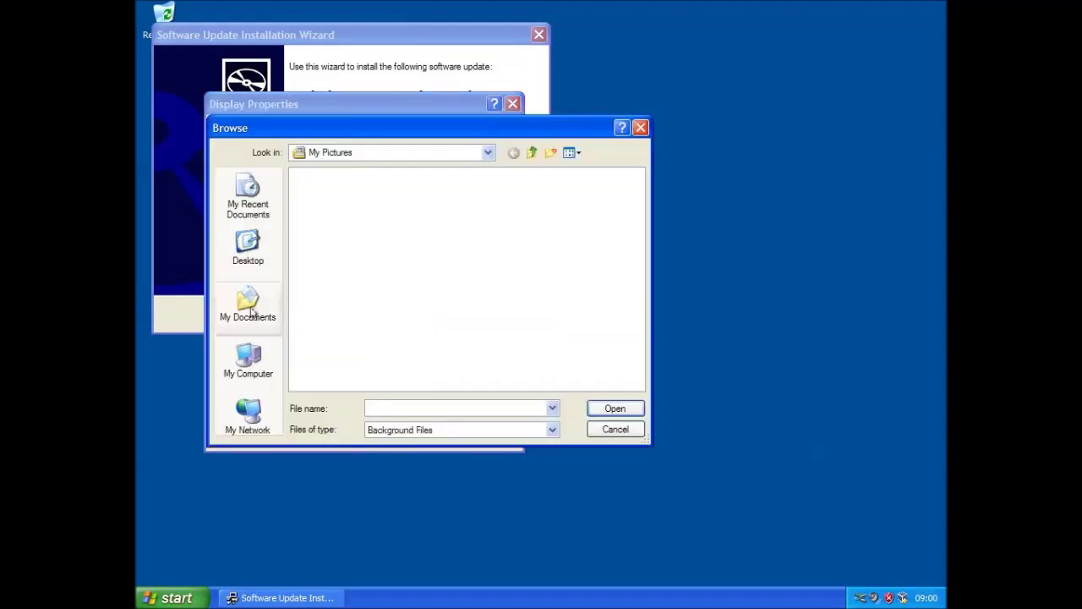
{"action": "left_click", "coordinate": [250, 360]}
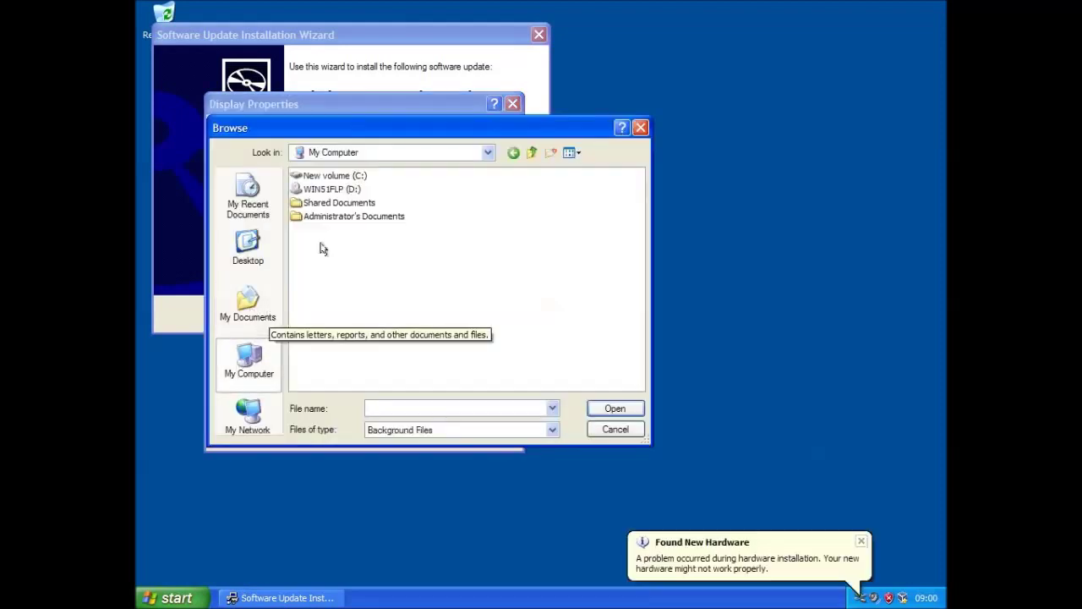
{"action": "left_click", "coordinate": [323, 177]}
{"action": "left_click", "coordinate": [490, 211]}
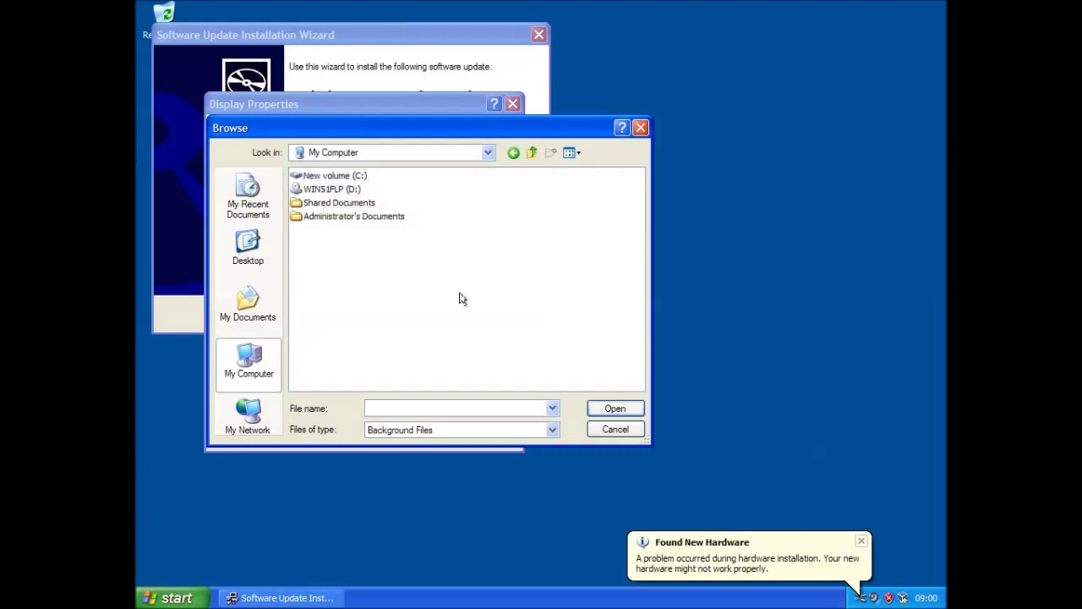
{"action": "left_click", "coordinate": [531, 152]}
{"action": "left_click", "coordinate": [224, 374]}
Choose the starry night_time__bliss___xp_wallpaper from PURRFECT (E:) and apply it as background
{"action": "double_click", "coordinate": [321, 202]}
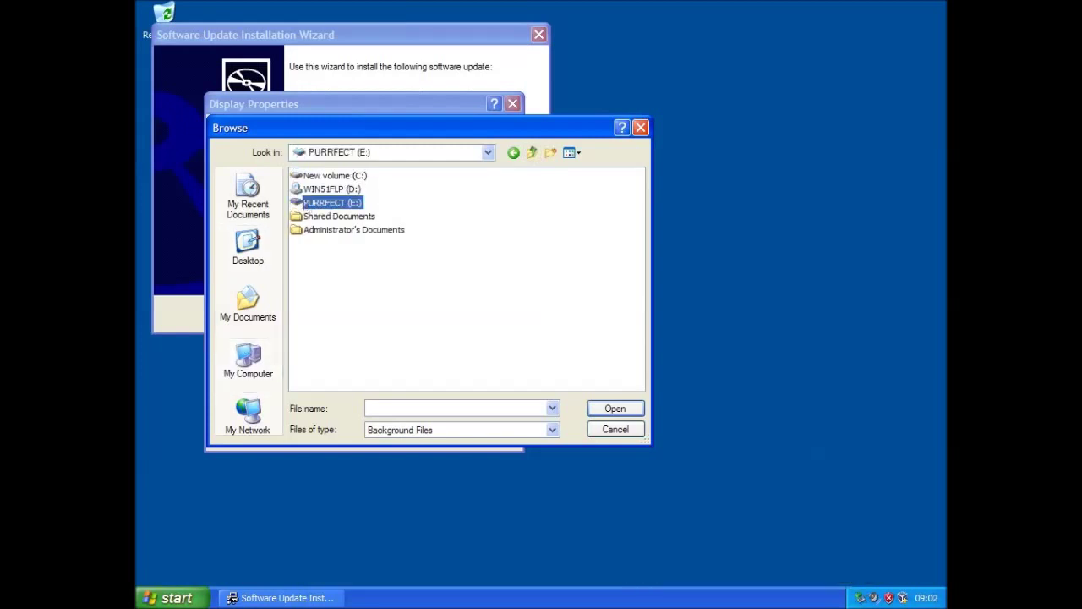
{"action": "left_click", "coordinate": [355, 176]}
{"action": "key", "text": "Return"}
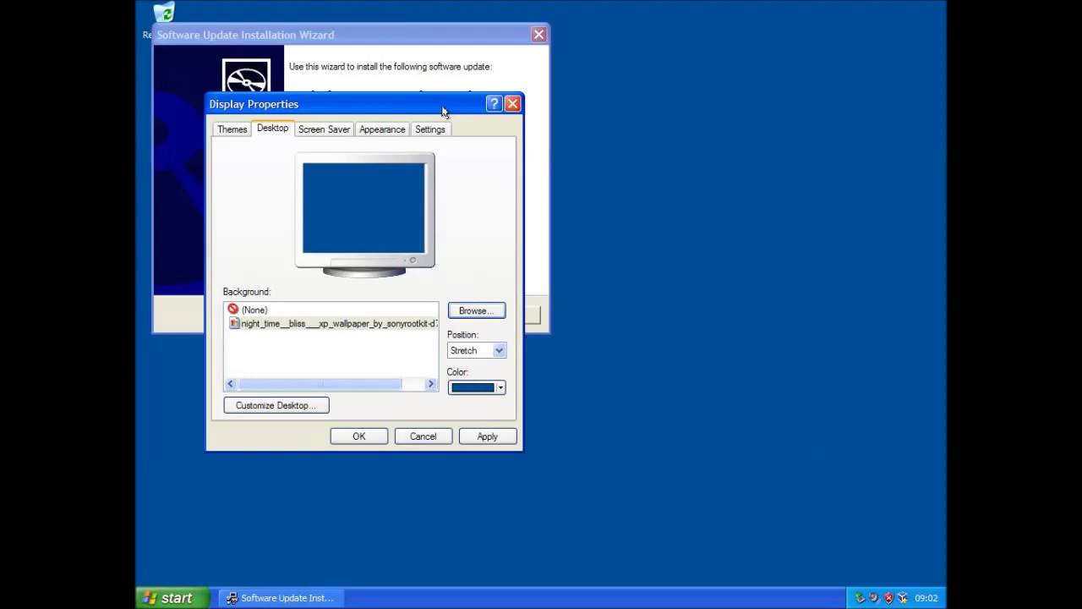
{"action": "left_click_drag", "start_coordinate": [441, 112], "coordinate": [800, 131]}
{"action": "left_click", "coordinate": [836, 460]}
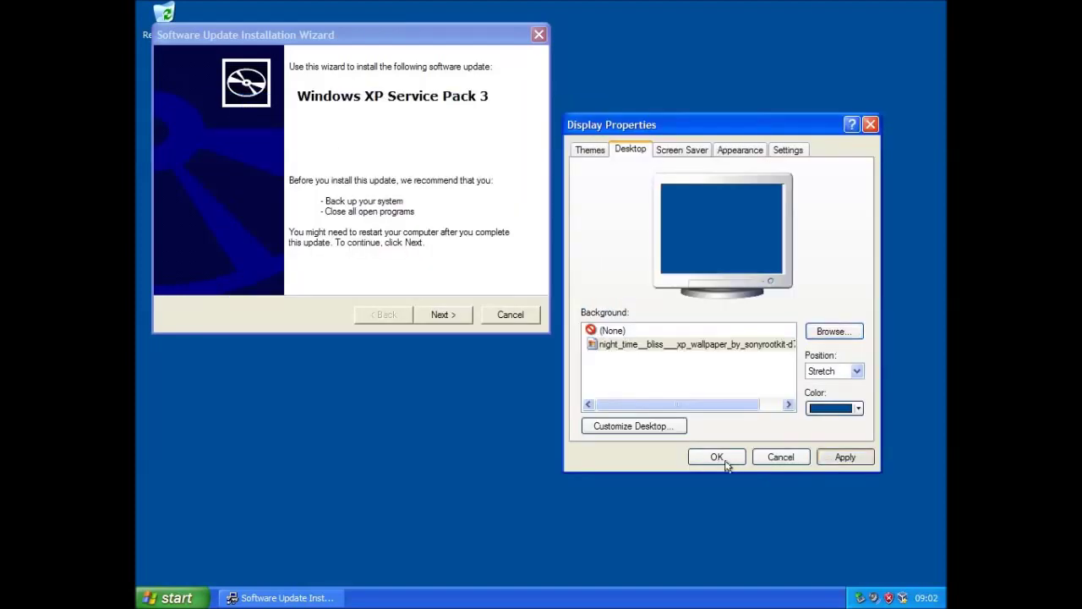
{"action": "left_click", "coordinate": [725, 462]}
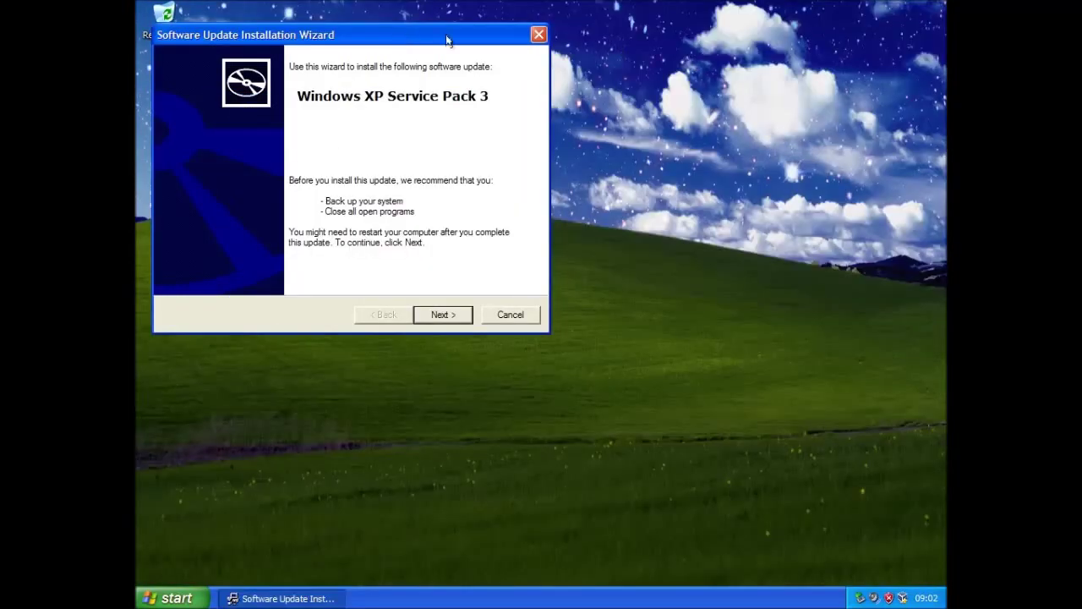
Accept the Service Pack 3 licence and install it using the default backup folder
{"action": "left_click_drag", "start_coordinate": [446, 40], "coordinate": [622, 195]}
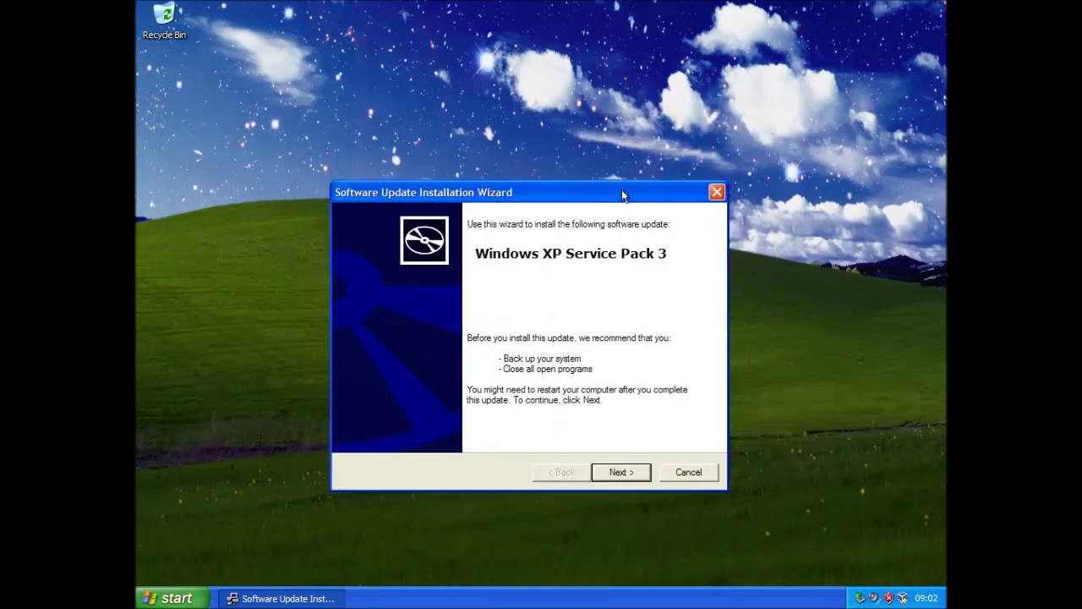
{"action": "left_click", "coordinate": [620, 471]}
{"action": "left_click", "coordinate": [544, 425]}
{"action": "left_click", "coordinate": [623, 476]}
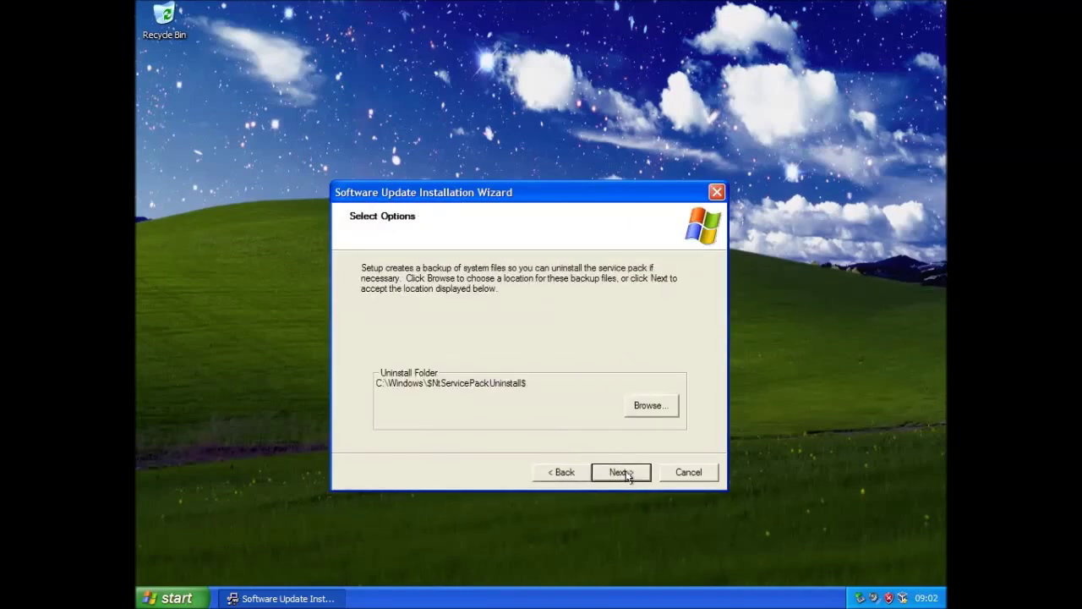
{"action": "left_click", "coordinate": [623, 475]}
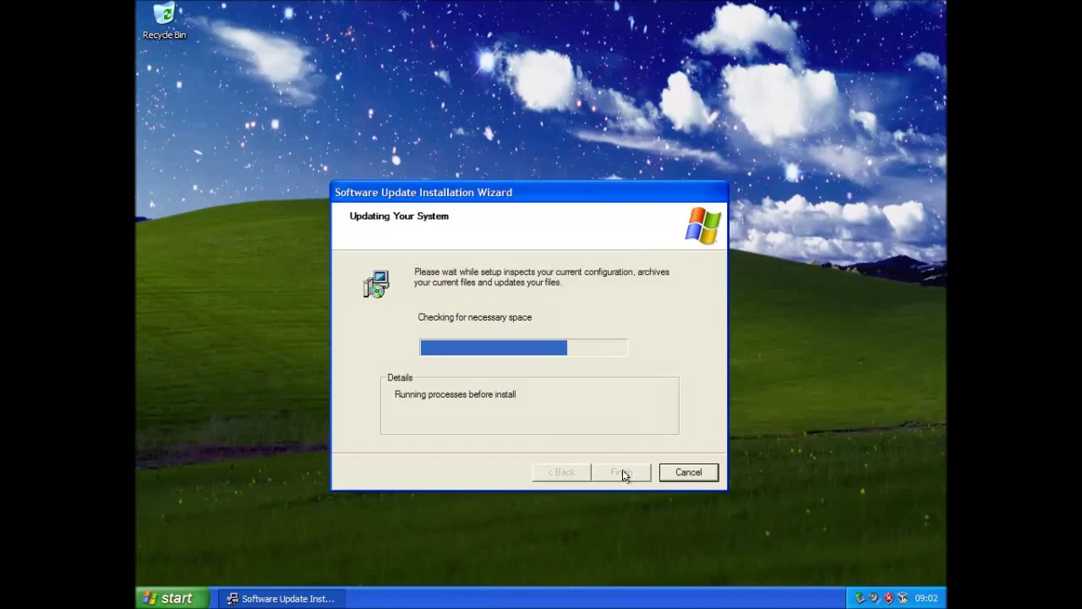
{"action": "left_click_drag", "start_coordinate": [534, 189], "coordinate": [556, 108]}
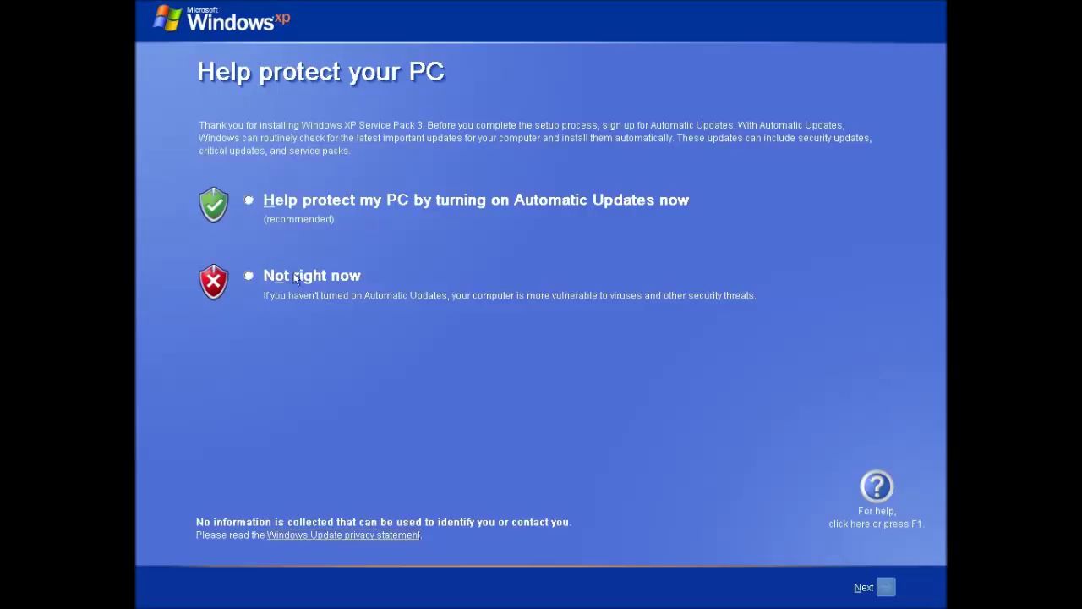
Choose Not right now for Automatic Updates, then log on as Administrator with the account password
{"action": "left_click", "coordinate": [249, 277]}
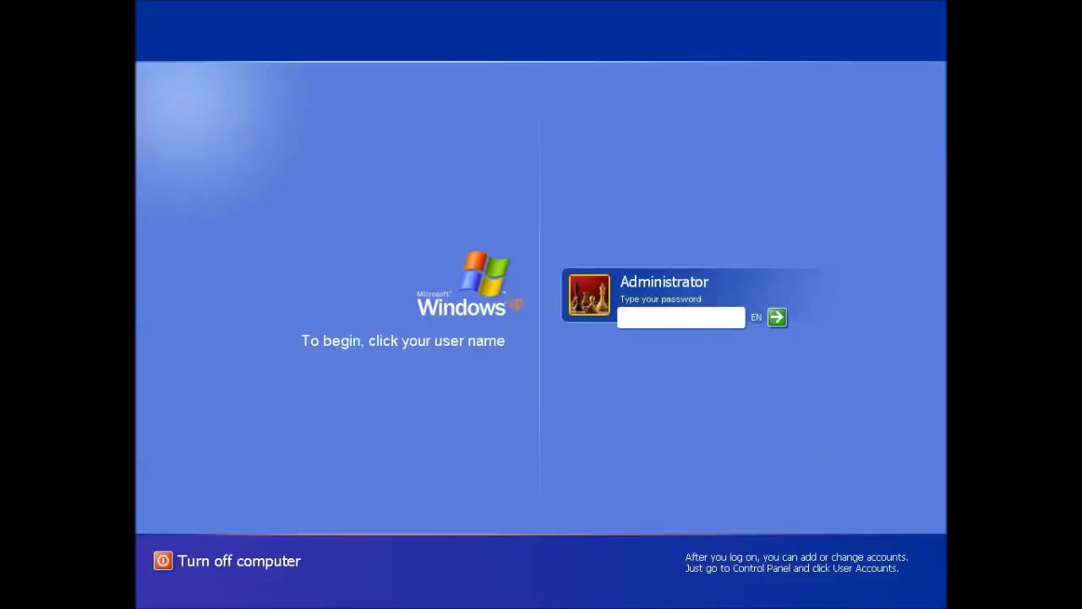
{"action": "type", "text": "************"}
{"action": "key", "text": "Return"}
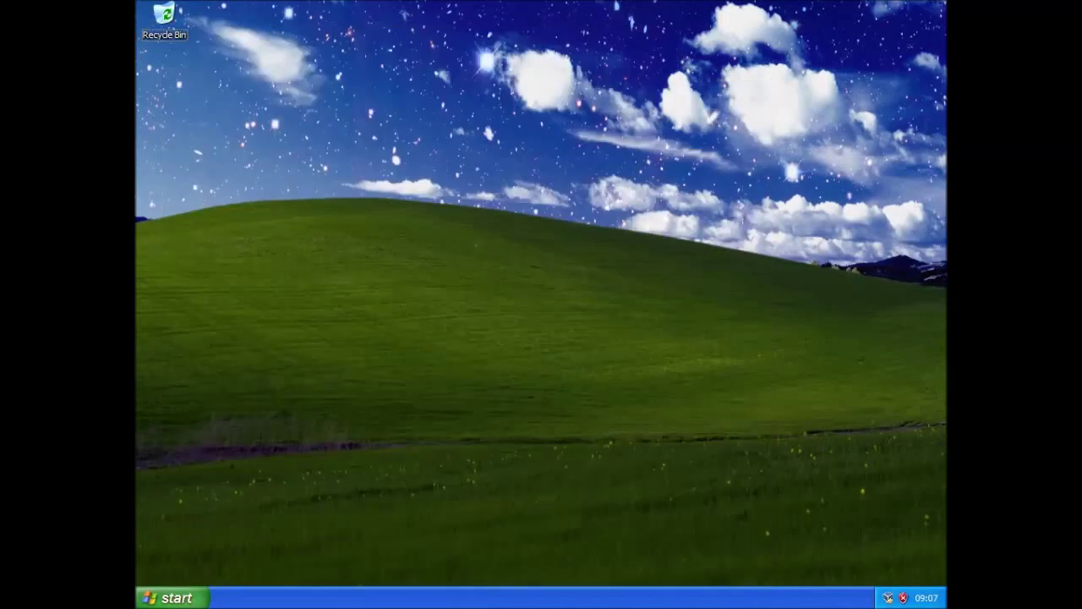
Confirm My Computer's System Properties show Version 2006 Service Pack 3, then dismiss the antivirus warning
{"action": "left_click", "coordinate": [192, 598]}
{"action": "right_click", "coordinate": [323, 405]}
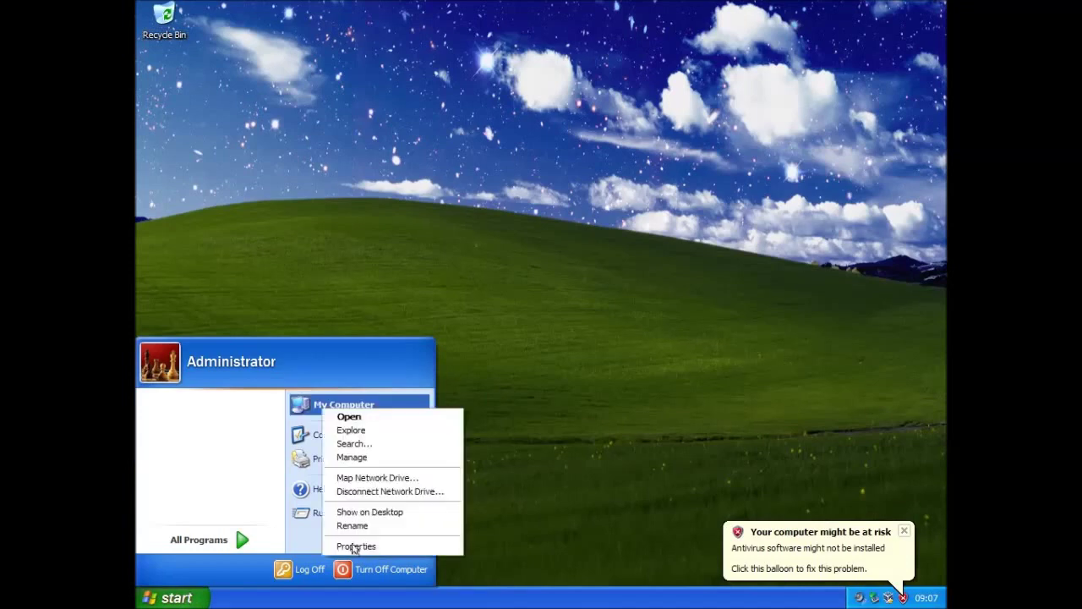
{"action": "left_click", "coordinate": [355, 546]}
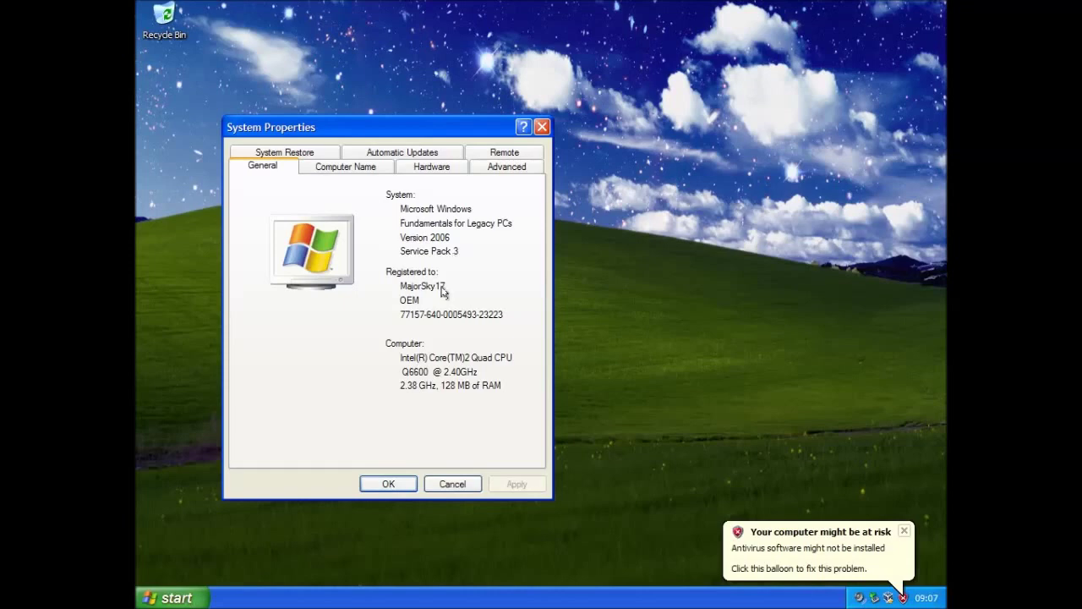
{"action": "left_click", "coordinate": [904, 533]}
{"action": "left_click", "coordinate": [389, 483]}
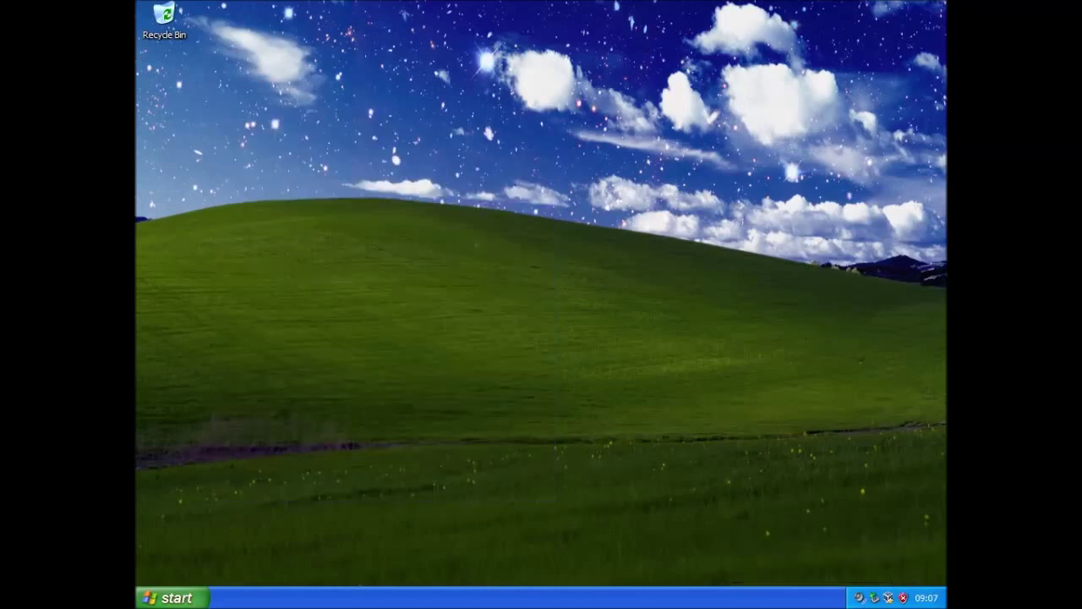
{"action": "left_click", "coordinate": [177, 598]}
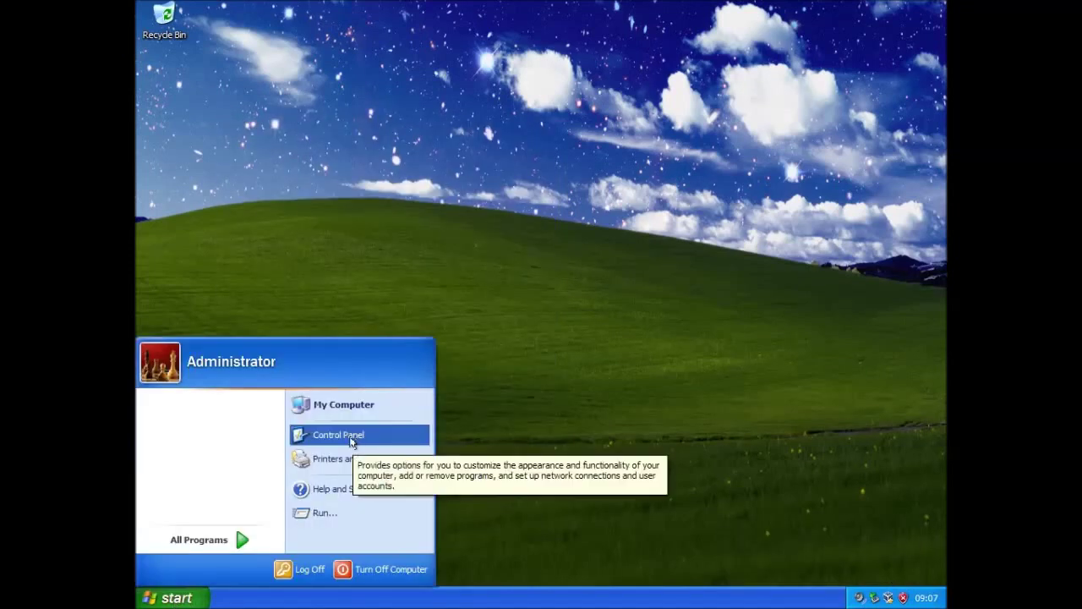
Reach the Windows Update website through Control Panel's Automatic Updates and approve installing its updating software
{"action": "left_click", "coordinate": [305, 435]}
{"action": "left_click", "coordinate": [648, 222]}
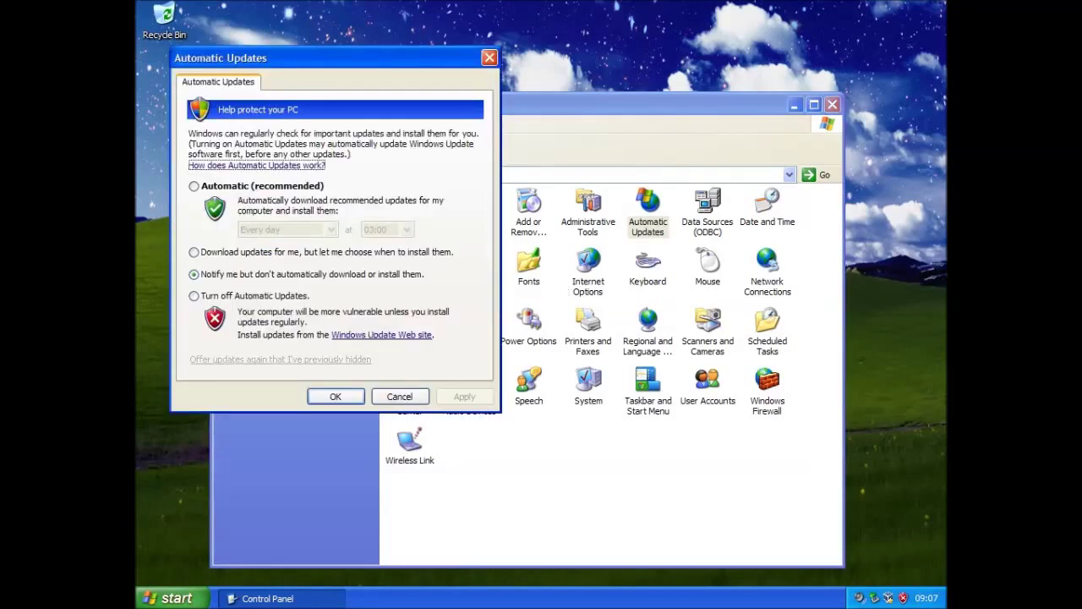
{"action": "left_click", "coordinate": [380, 336]}
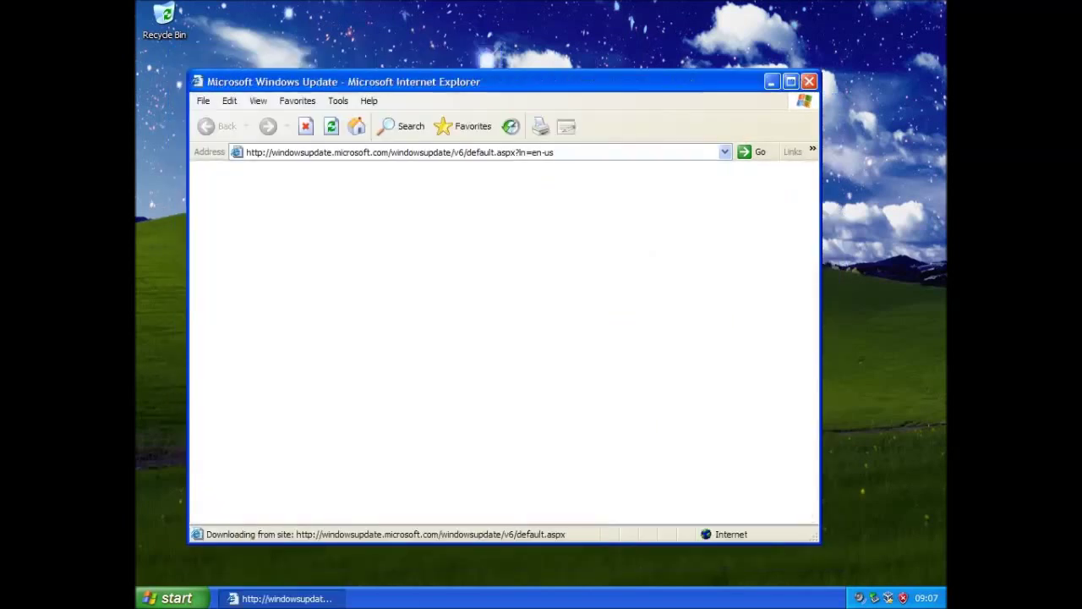
{"action": "left_click", "coordinate": [791, 81]}
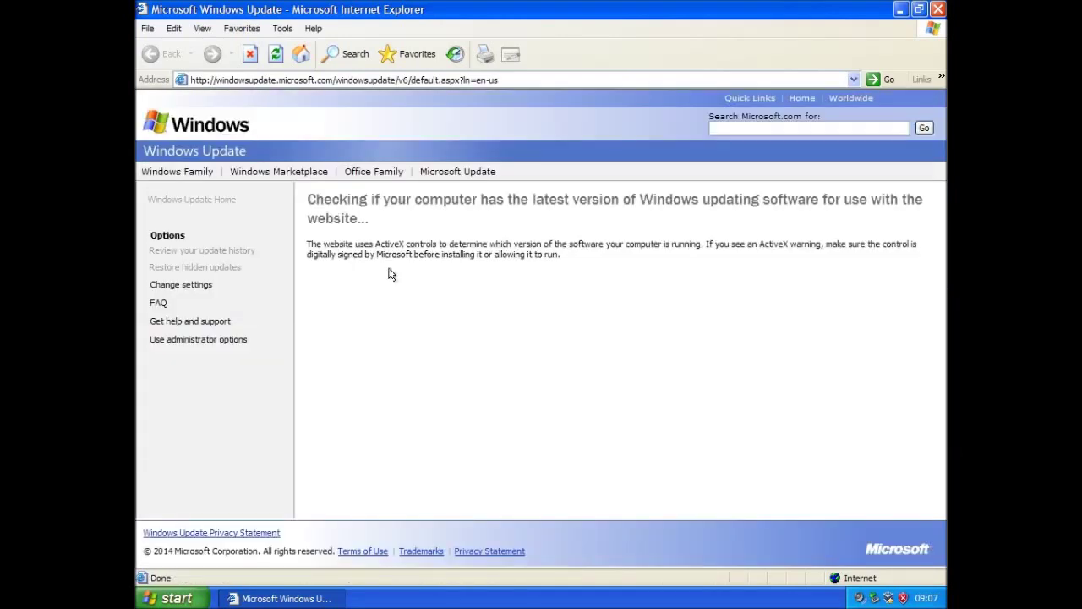
{"action": "left_click", "coordinate": [588, 291]}
Open the PURRFECT (E:) drive from My Computer to show its installers
{"action": "left_click", "coordinate": [157, 599]}
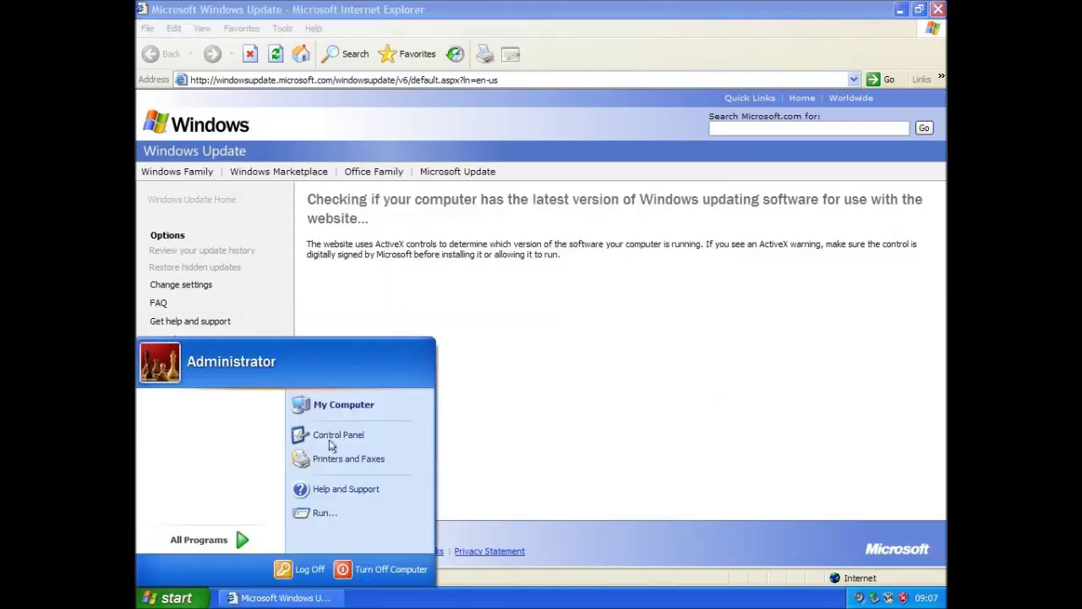
{"action": "left_click", "coordinate": [324, 414]}
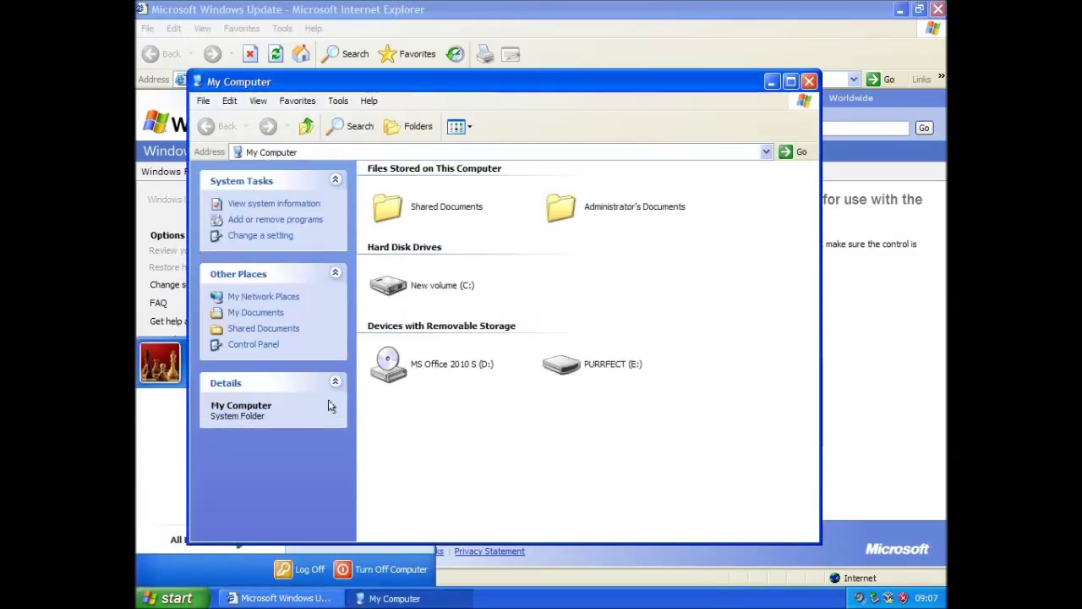
{"action": "left_click", "coordinate": [562, 363]}
{"action": "double_click", "coordinate": [562, 363]}
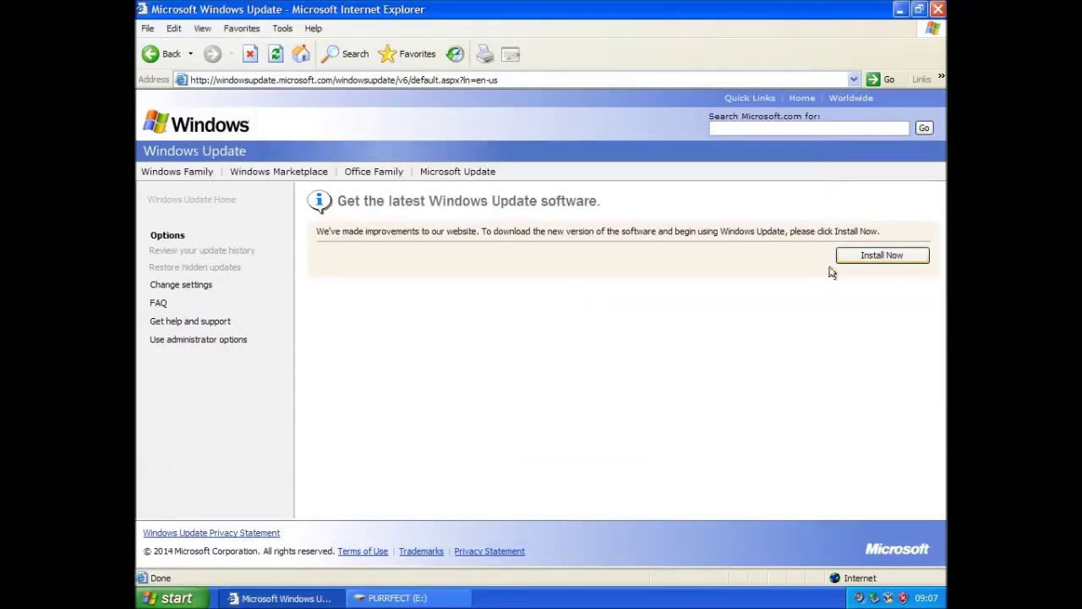
{"action": "left_click", "coordinate": [400, 599]}
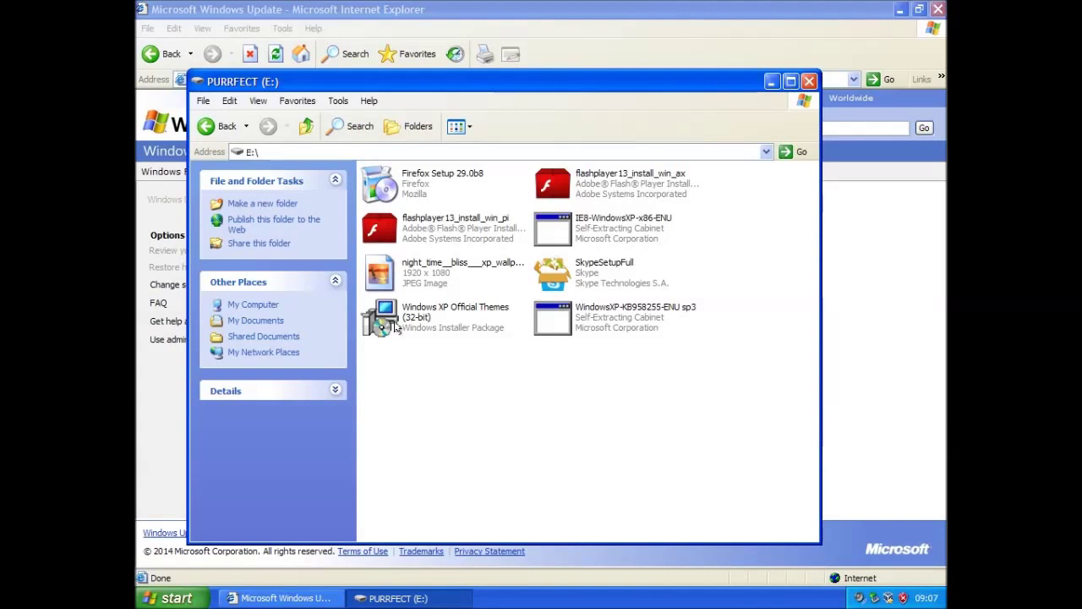
{"action": "mouse_move", "coordinate": [395, 325]}
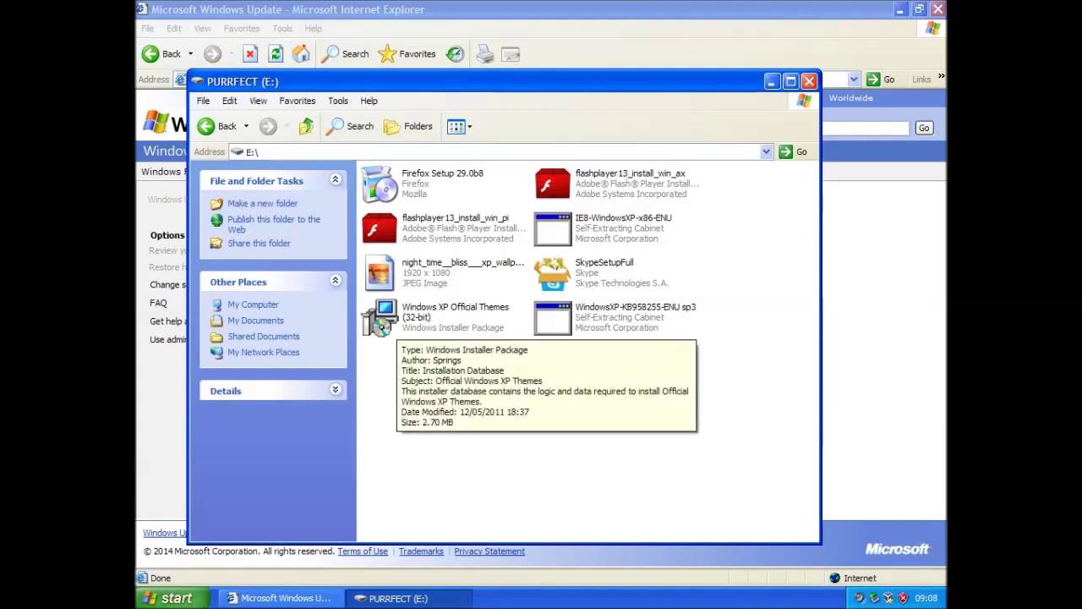
Run the Windows XP Official Themes installer with the Complete setup type and finish it
{"action": "double_click", "coordinate": [383, 325]}
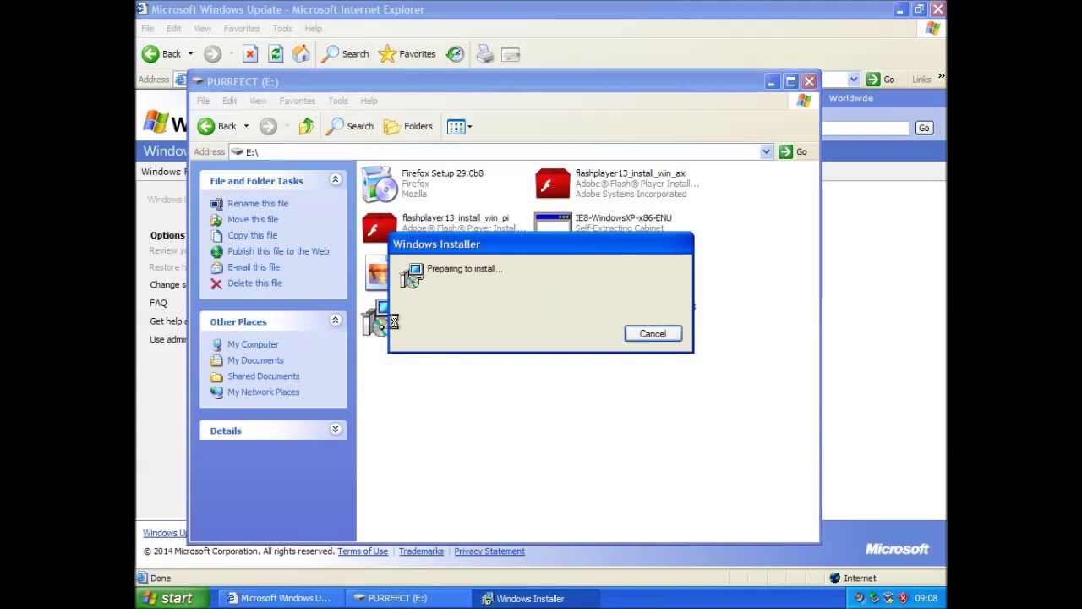
{"action": "left_click", "coordinate": [901, 9]}
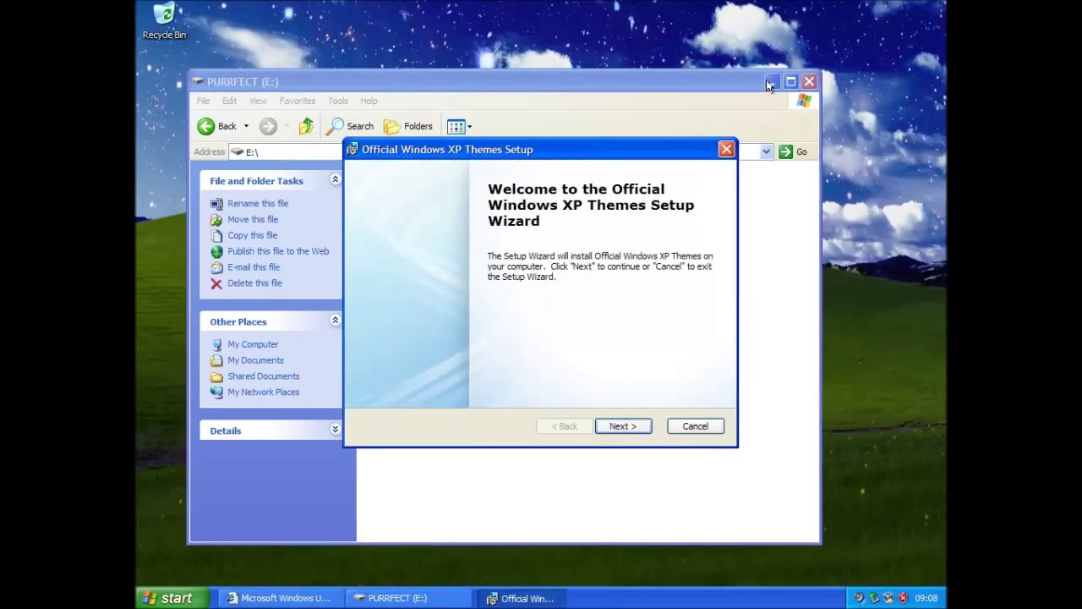
{"action": "left_click", "coordinate": [622, 425]}
{"action": "left_click", "coordinate": [621, 427]}
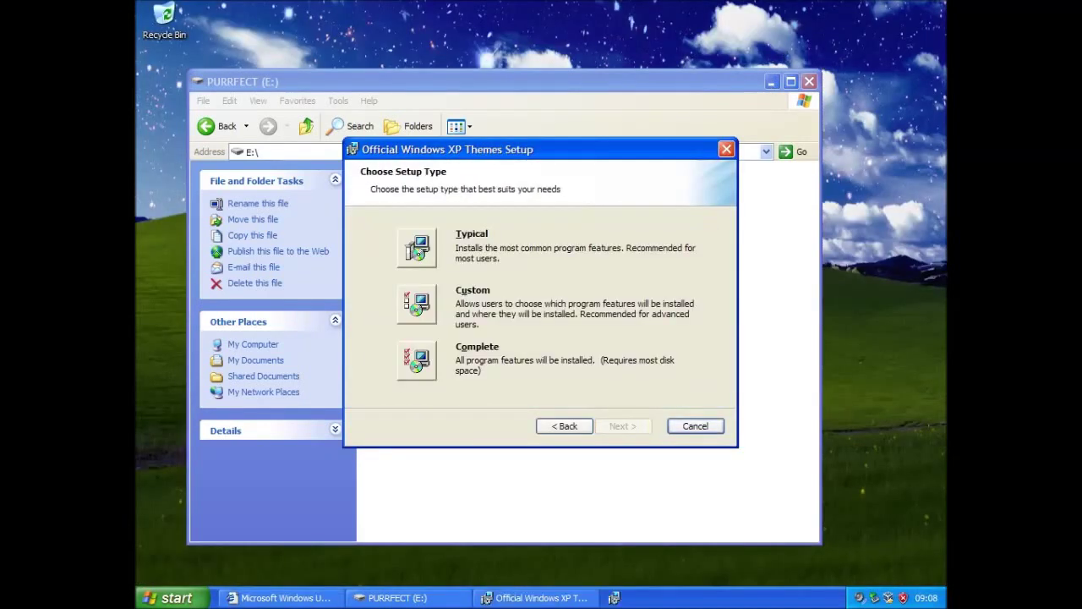
{"action": "left_click", "coordinate": [416, 361]}
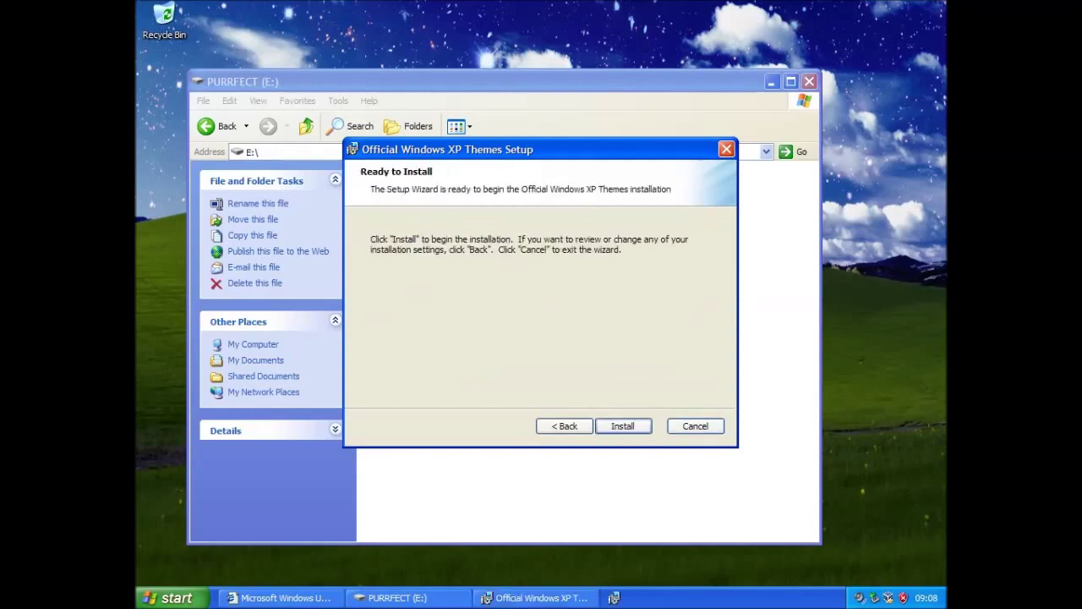
{"action": "left_click", "coordinate": [622, 426]}
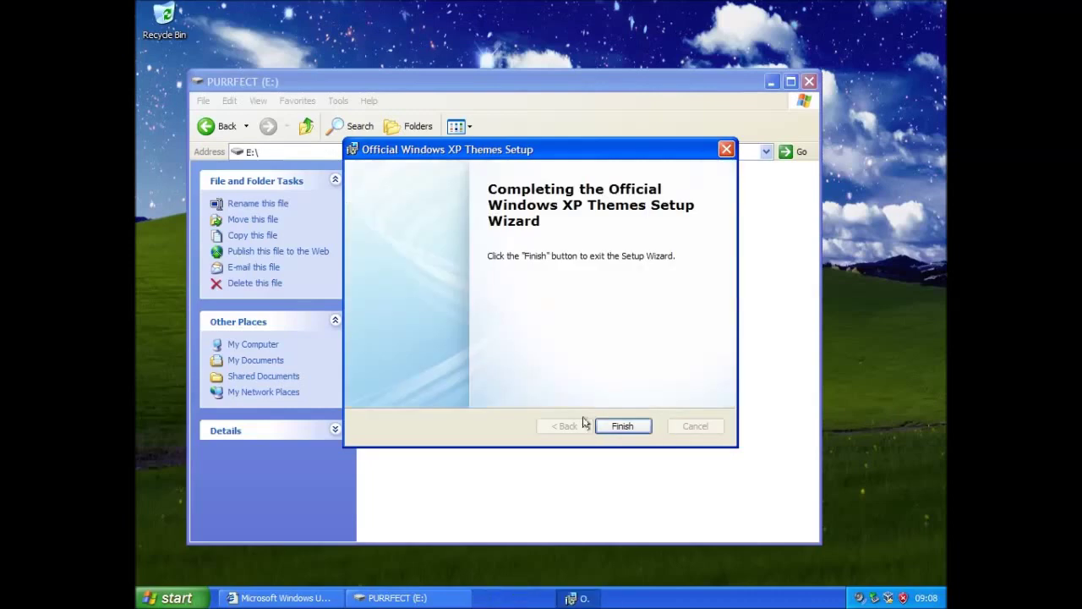
{"action": "left_click", "coordinate": [622, 426]}
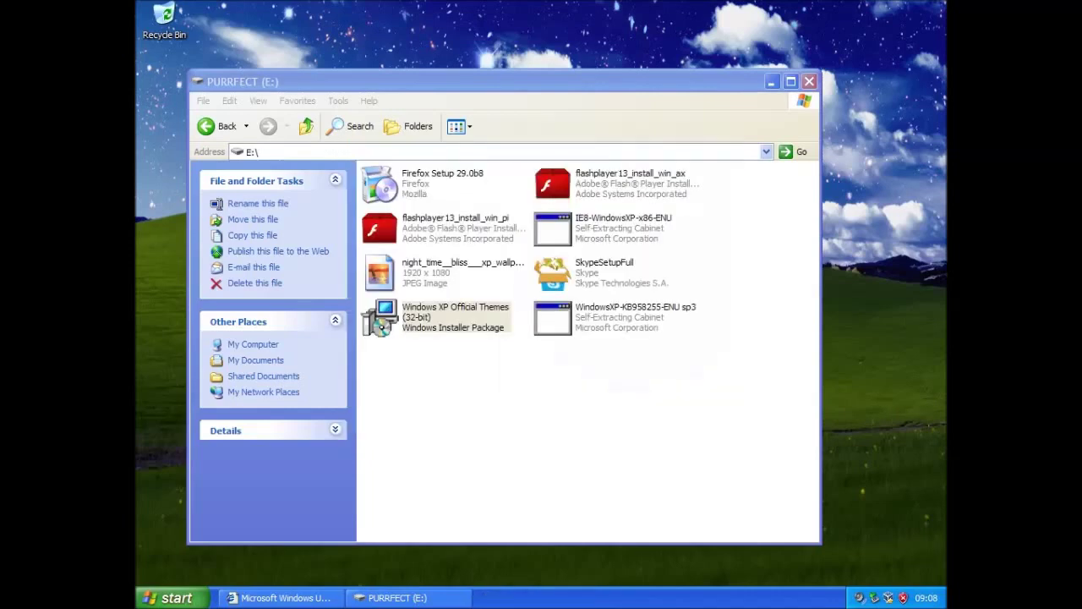
In Display Properties Appearance, set Windows and buttons to Royale, apply, and close
{"action": "right_click", "coordinate": [775, 557]}
{"action": "left_click", "coordinate": [808, 546]}
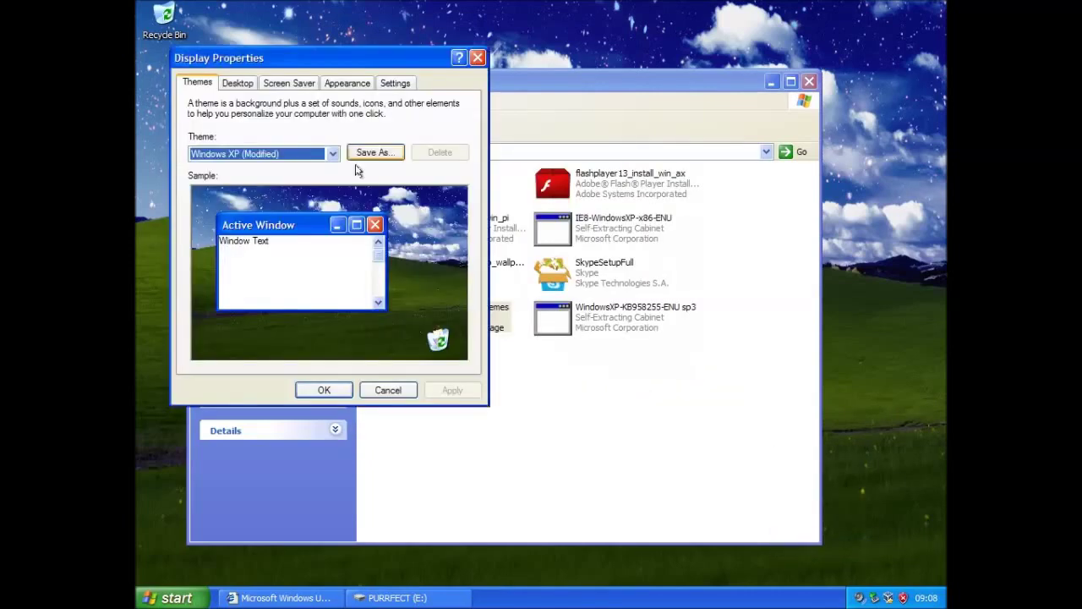
{"action": "left_click", "coordinate": [331, 84]}
{"action": "left_click", "coordinate": [226, 319]}
{"action": "left_click", "coordinate": [225, 305]}
{"action": "left_click", "coordinate": [222, 284]}
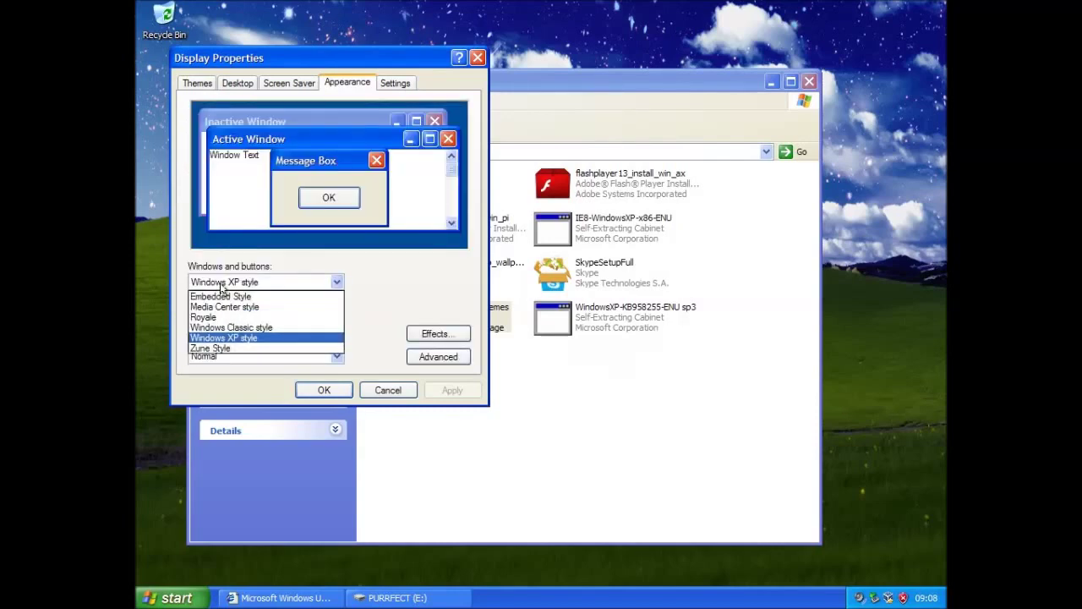
{"action": "left_click", "coordinate": [220, 285]}
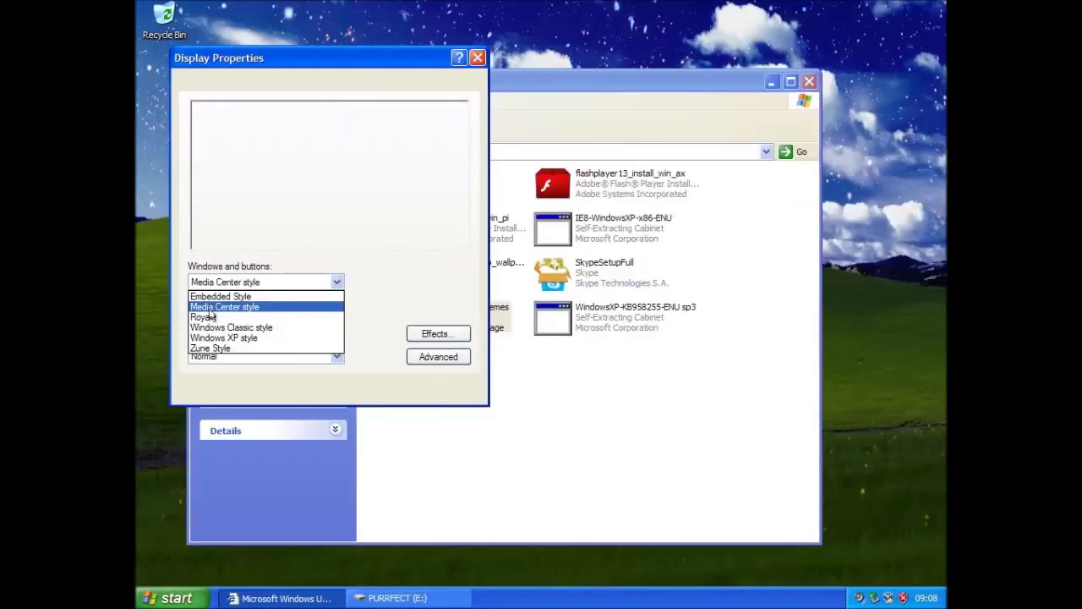
{"action": "left_click", "coordinate": [213, 314]}
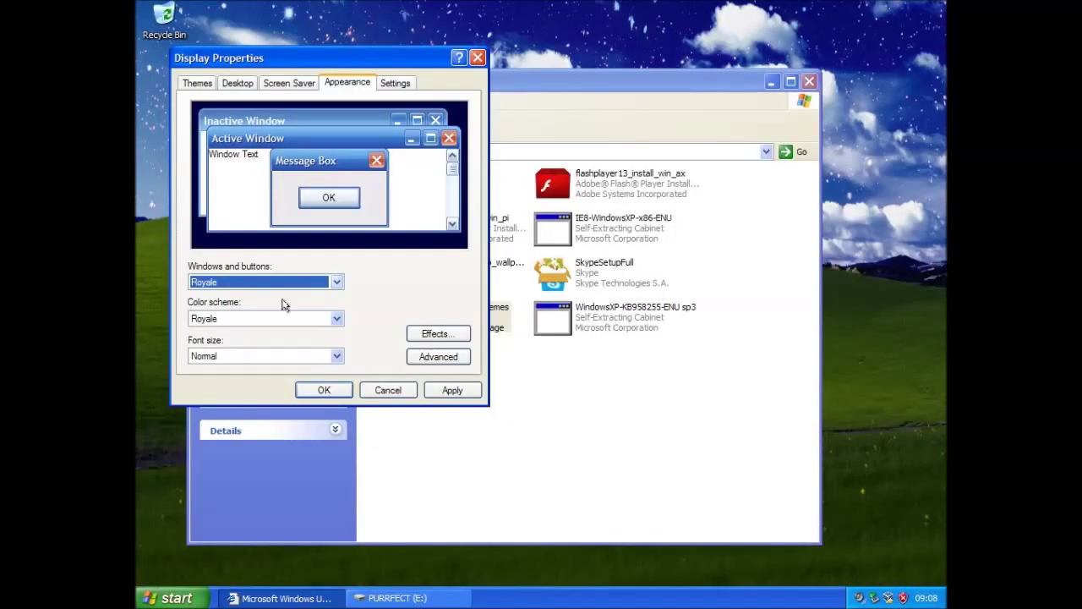
{"action": "left_click", "coordinate": [440, 390]}
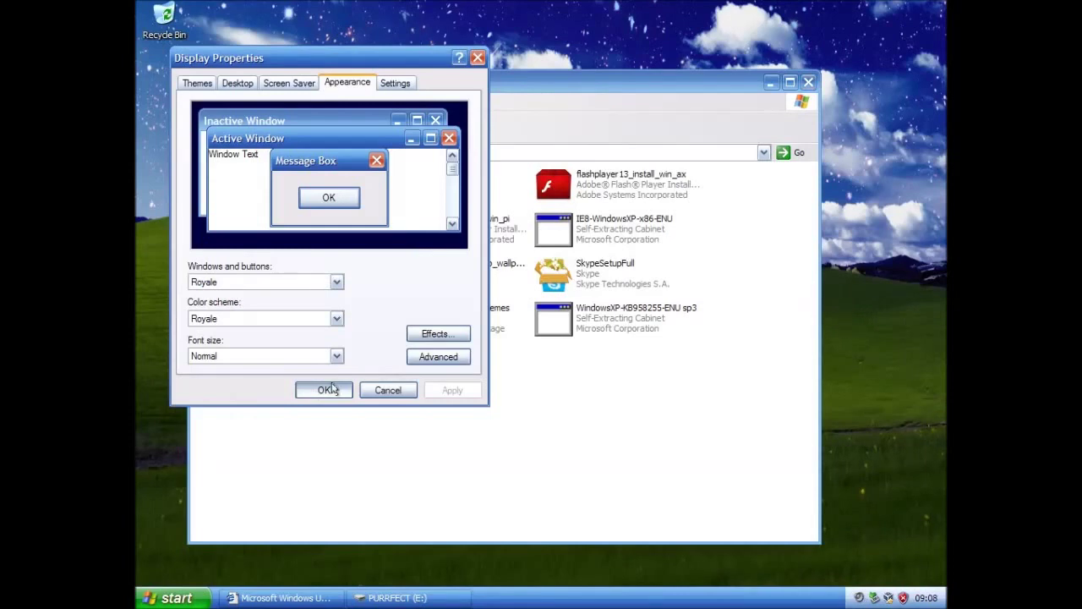
{"action": "left_click", "coordinate": [326, 390]}
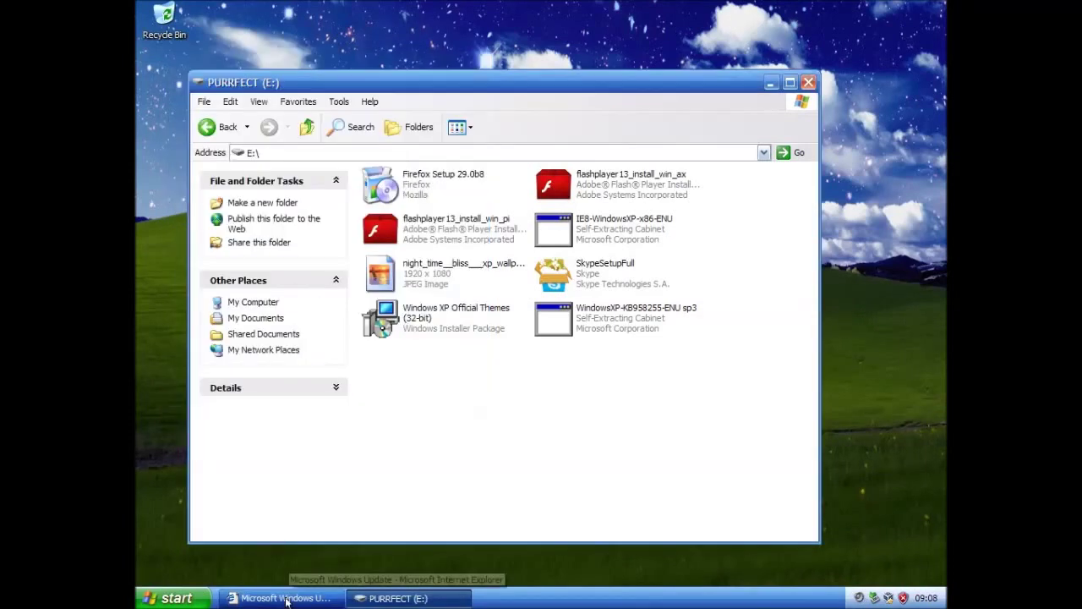
Hide Internet Explorer and launch the Firefox Setup 29.0b8 installer from drive E:
{"action": "left_click", "coordinate": [285, 597]}
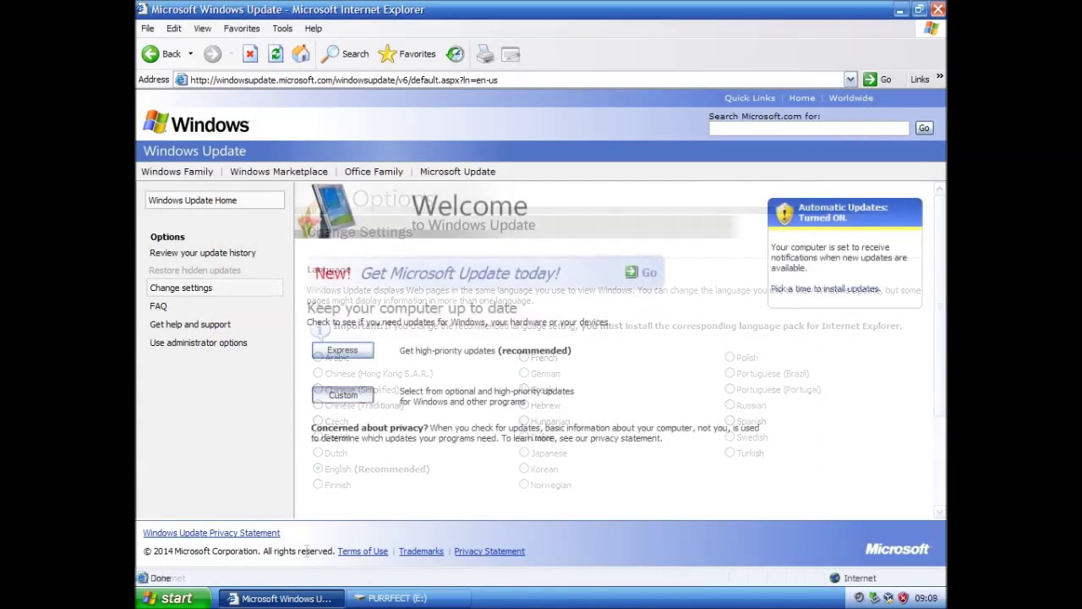
{"action": "left_click", "coordinate": [302, 597]}
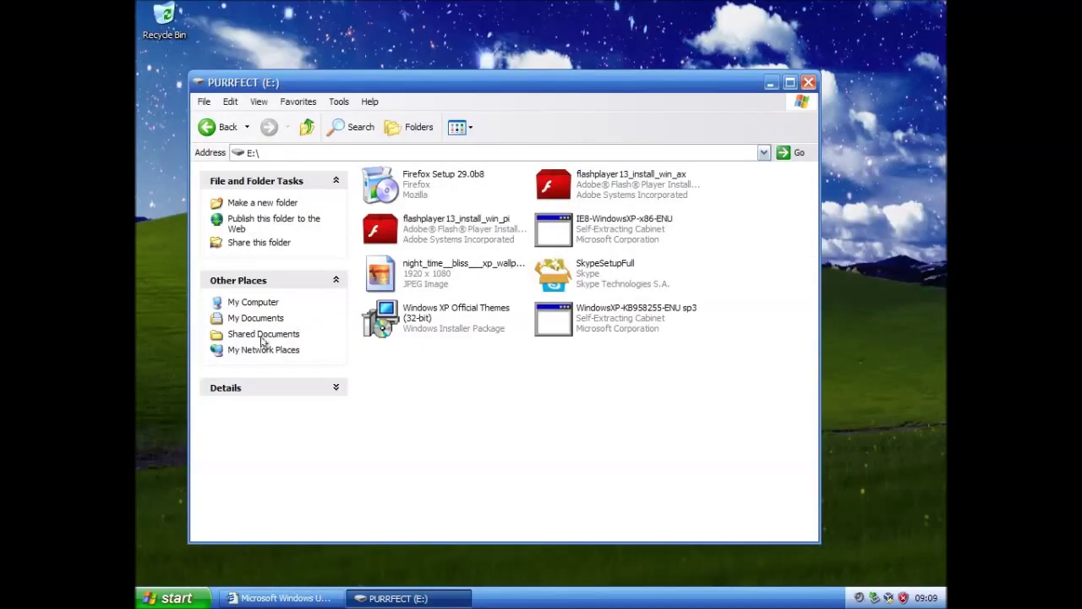
{"action": "left_click", "coordinate": [391, 187]}
{"action": "double_click", "coordinate": [393, 184]}
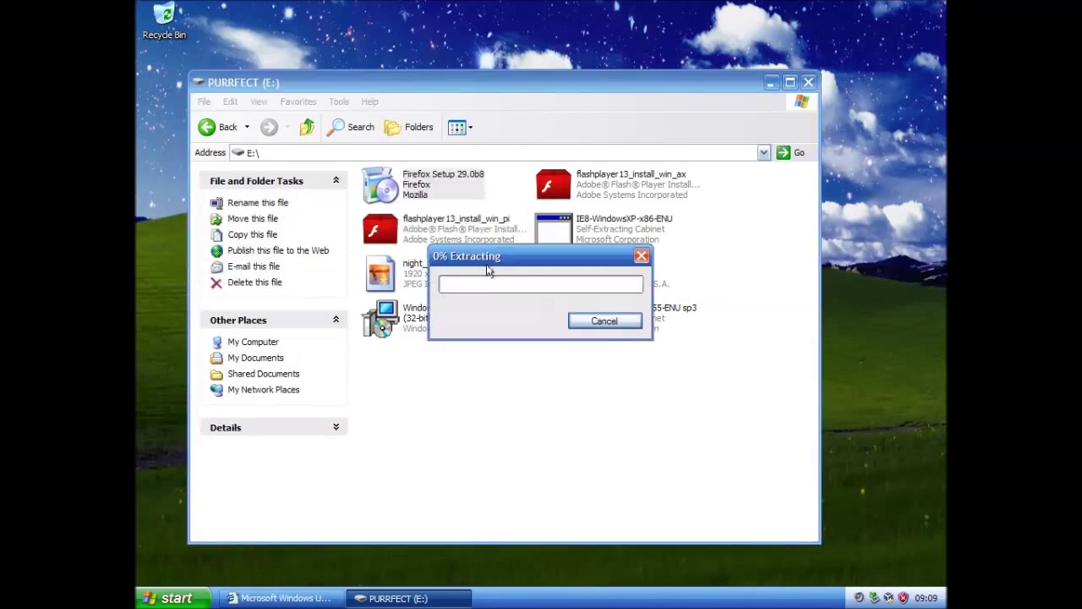
{"action": "left_click_drag", "start_coordinate": [518, 260], "coordinate": [331, 427]}
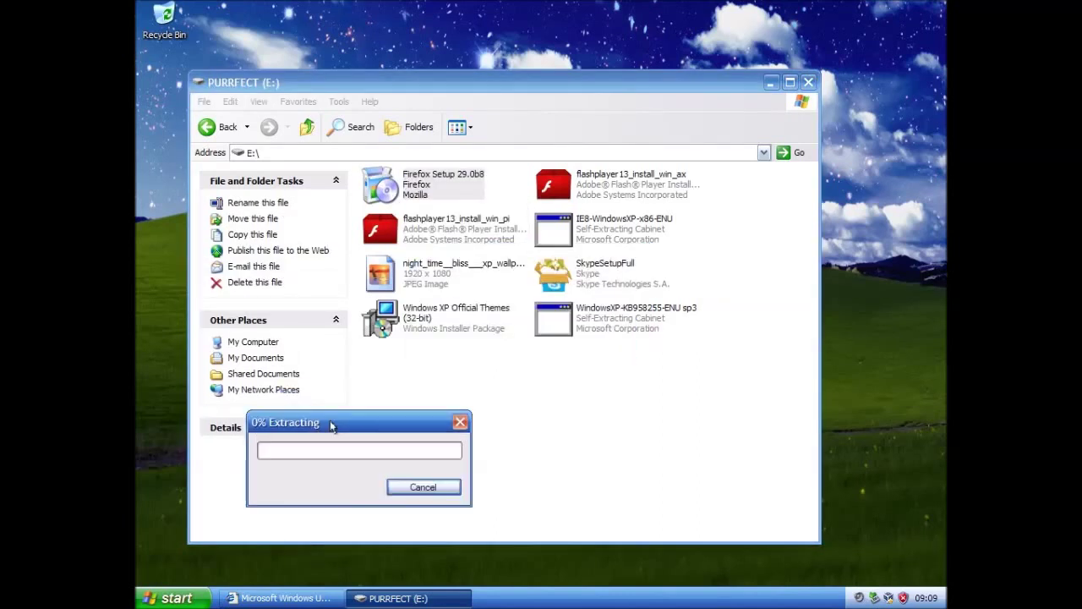
Run the SkypeSetupFull installer and dismiss the low virtual memory warning
{"action": "left_click", "coordinate": [554, 272]}
{"action": "left_click", "coordinate": [770, 82]}
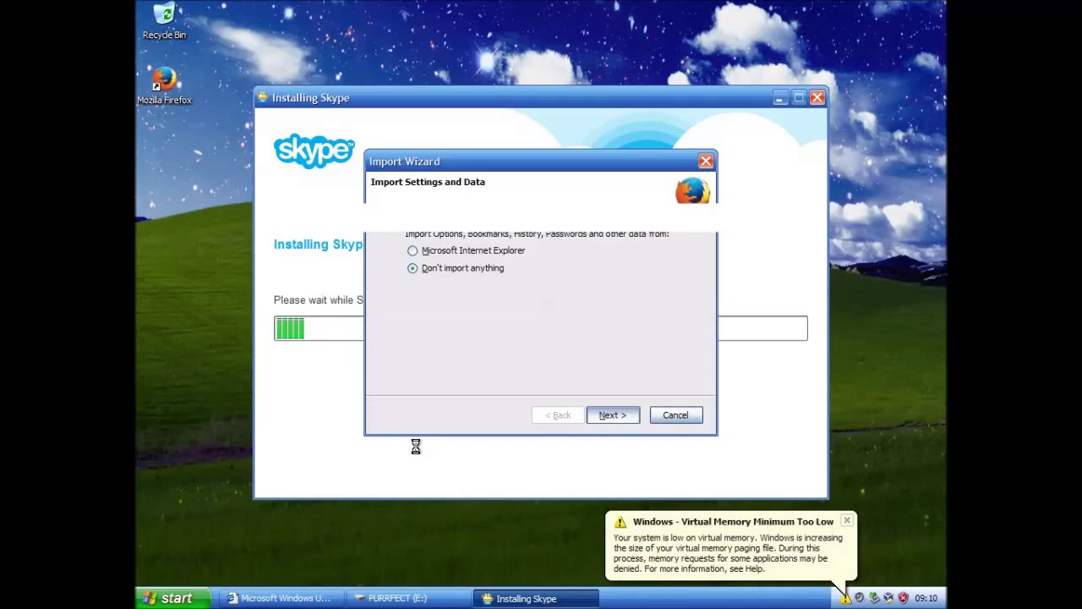
{"action": "left_click", "coordinate": [846, 520]}
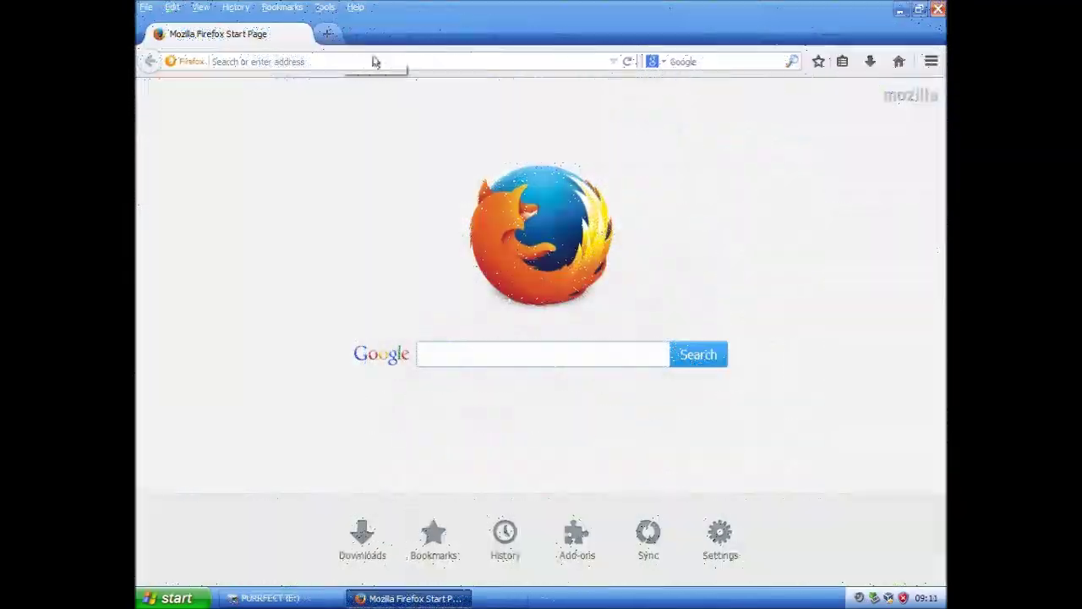
Load the wow.yzi.me site in Firefox
{"action": "left_click", "coordinate": [465, 61]}
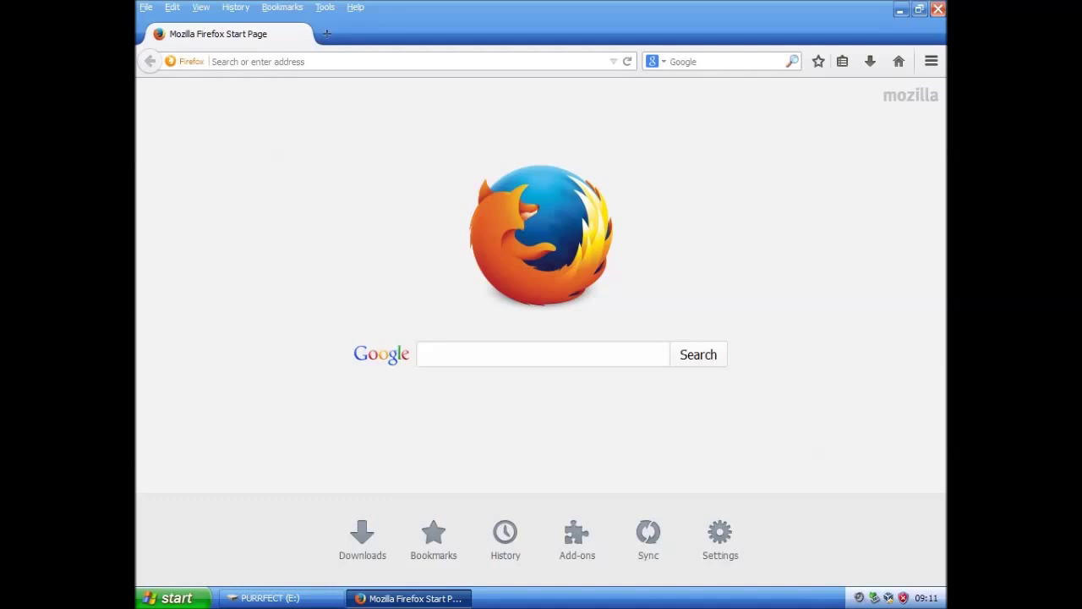
{"action": "key", "text": "ctrl+v"}
{"action": "key", "text": "Return"}
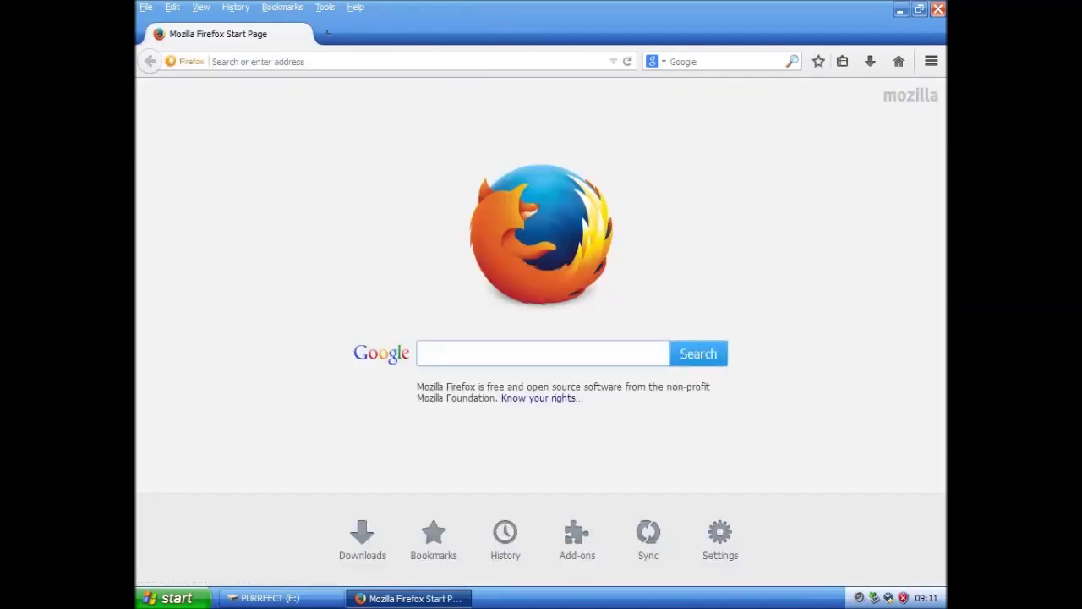
{"action": "left_click", "coordinate": [466, 57]}
{"action": "type", "text": "wow."}
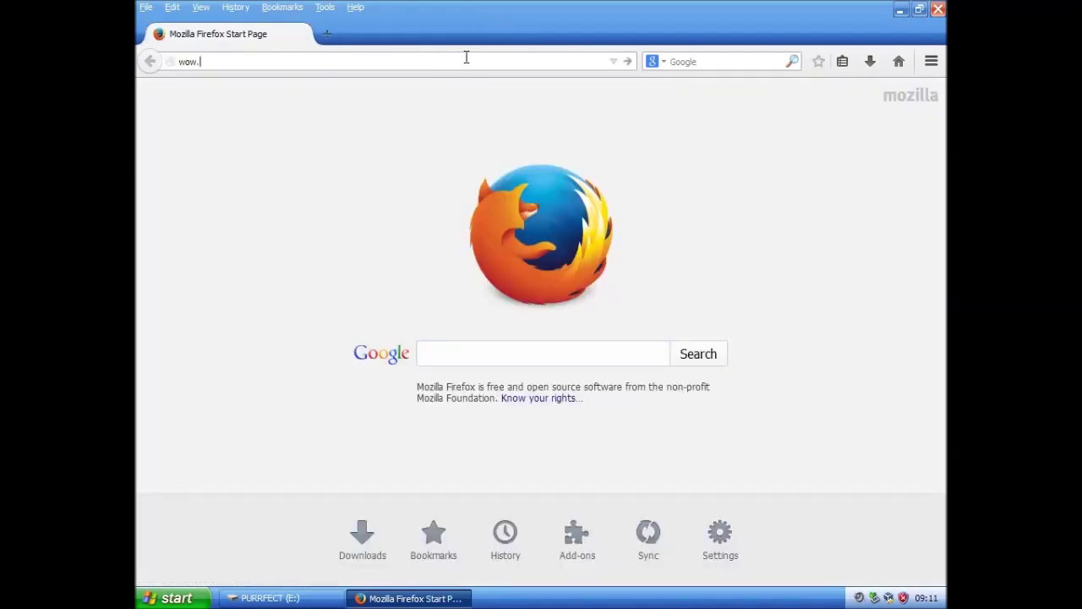
{"action": "type", "text": "yzi.me"}
{"action": "key", "text": "Return"}
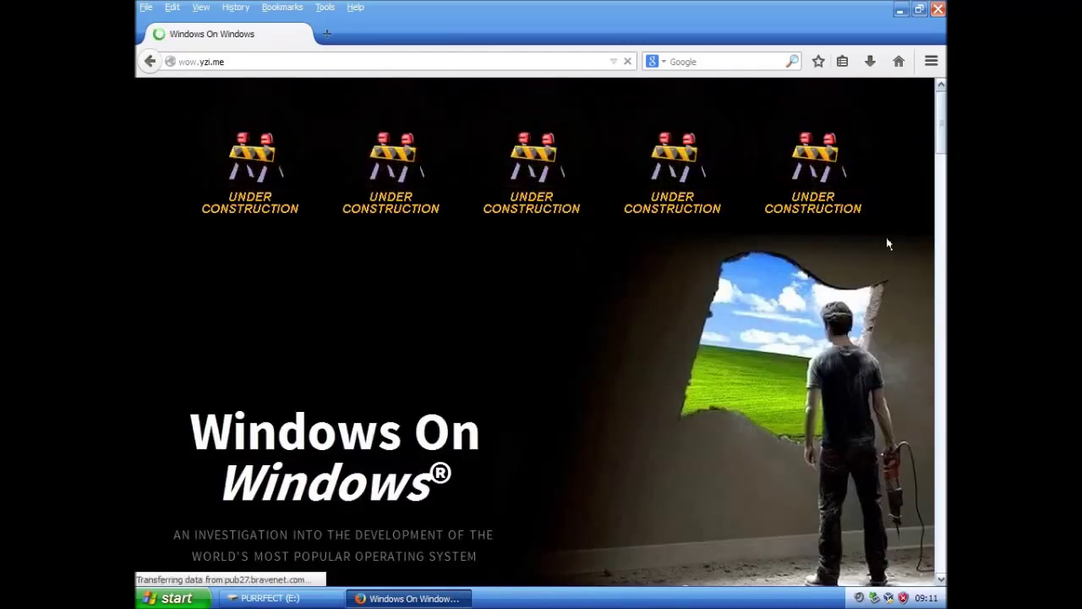
Open the Windows On Windows forum in its own tab, scroll through it, and close Firefox
{"action": "left_click_drag", "start_coordinate": [941, 135], "coordinate": [944, 562]}
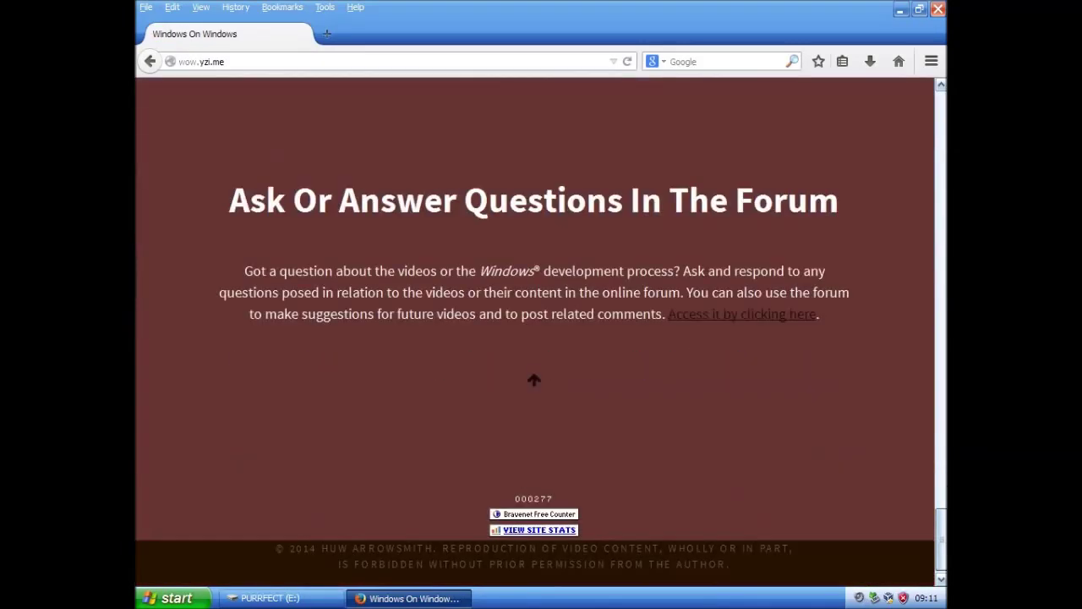
{"action": "left_click", "coordinate": [686, 309]}
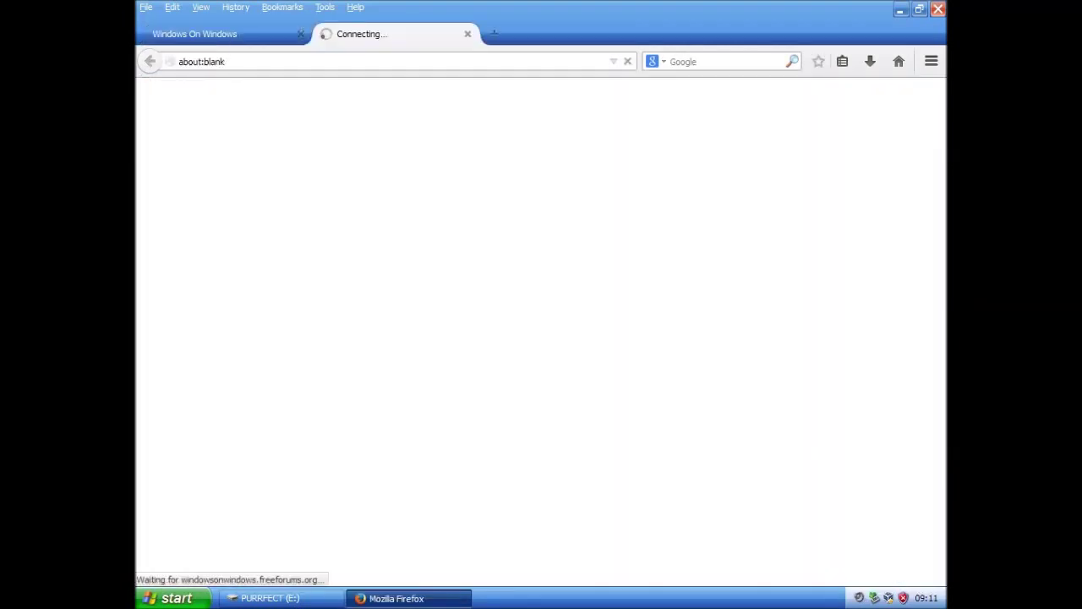
{"action": "left_click", "coordinate": [300, 34]}
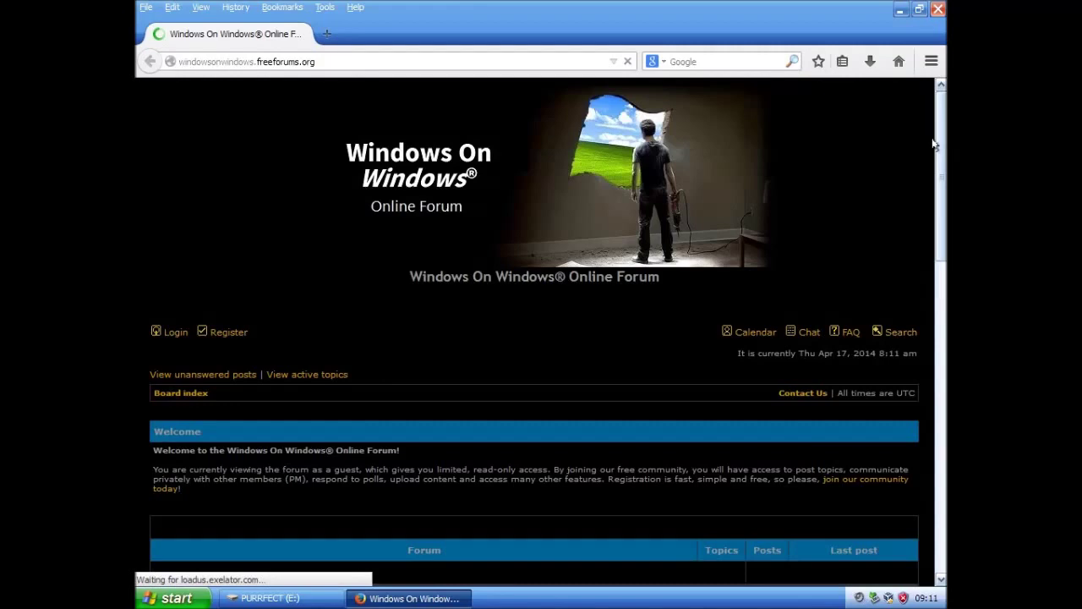
{"action": "left_click_drag", "start_coordinate": [938, 211], "coordinate": [937, 106]}
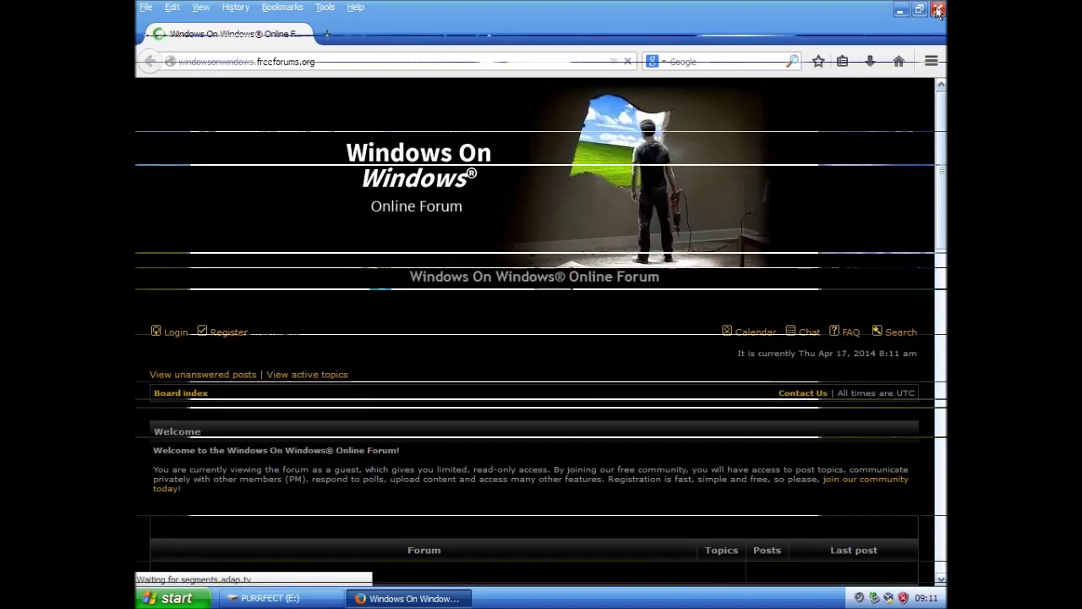
{"action": "left_click", "coordinate": [938, 9]}
Run IE8-WindowsXP-x86-ENU, decline participation, accept the licence, and install with updates
{"action": "double_click", "coordinate": [442, 235]}
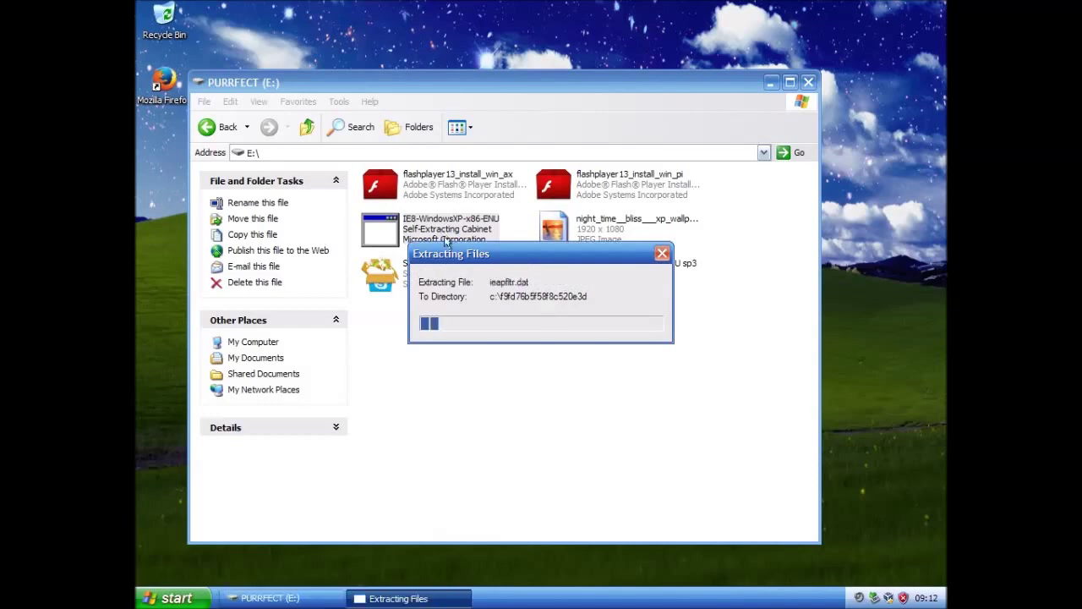
{"action": "left_click", "coordinate": [771, 82]}
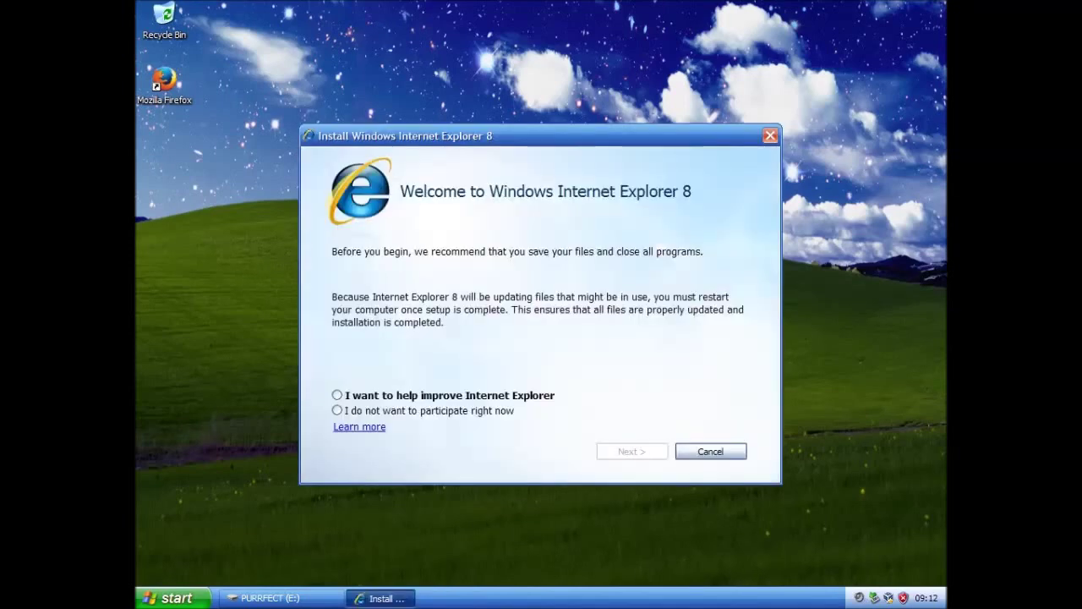
{"action": "left_click", "coordinate": [431, 413]}
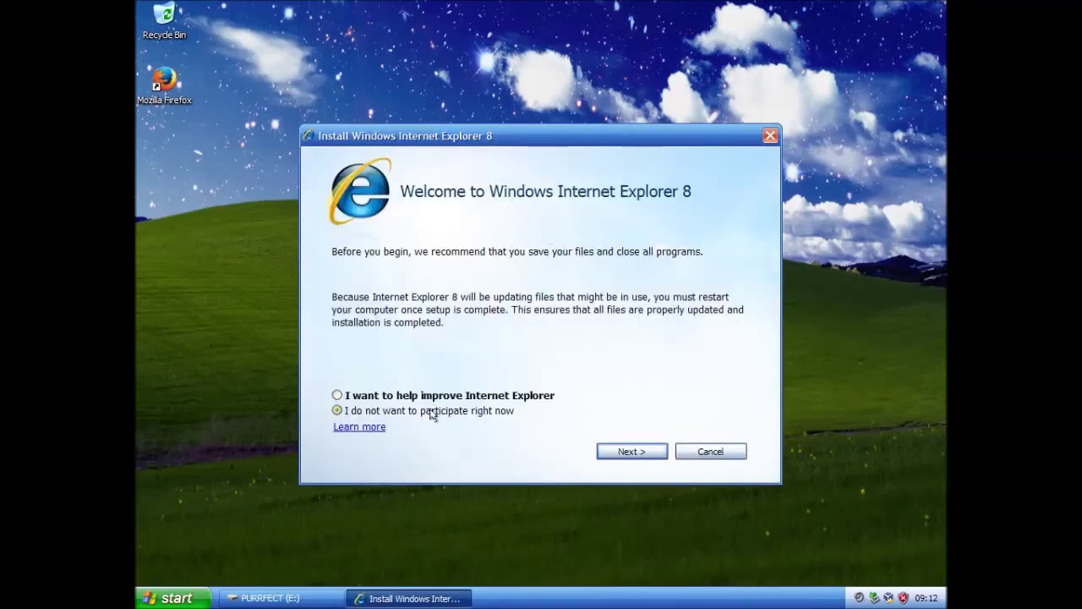
{"action": "left_click", "coordinate": [630, 451]}
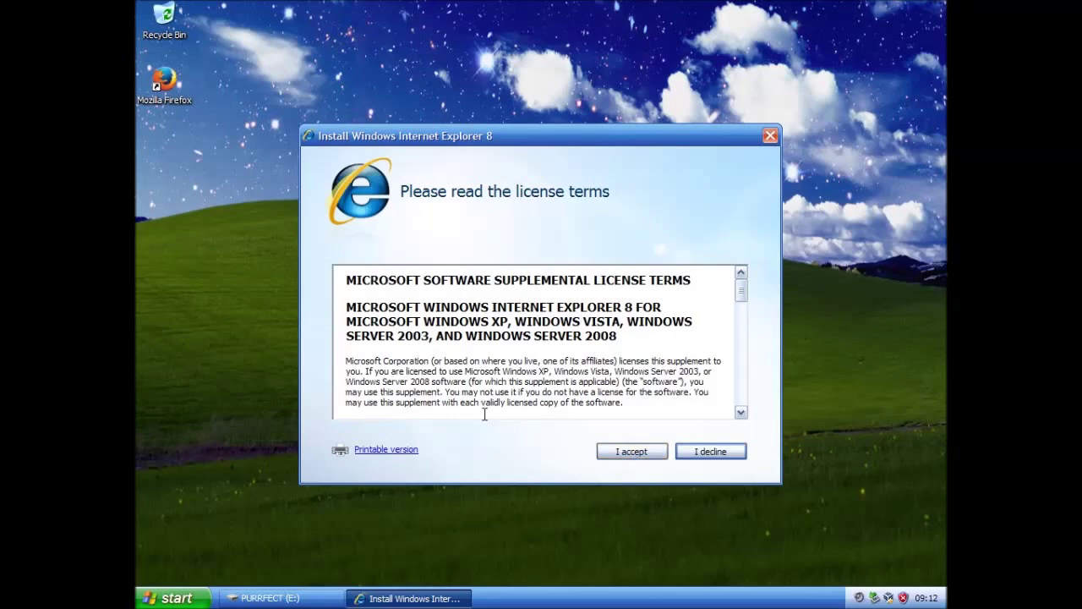
{"action": "left_click", "coordinate": [634, 452]}
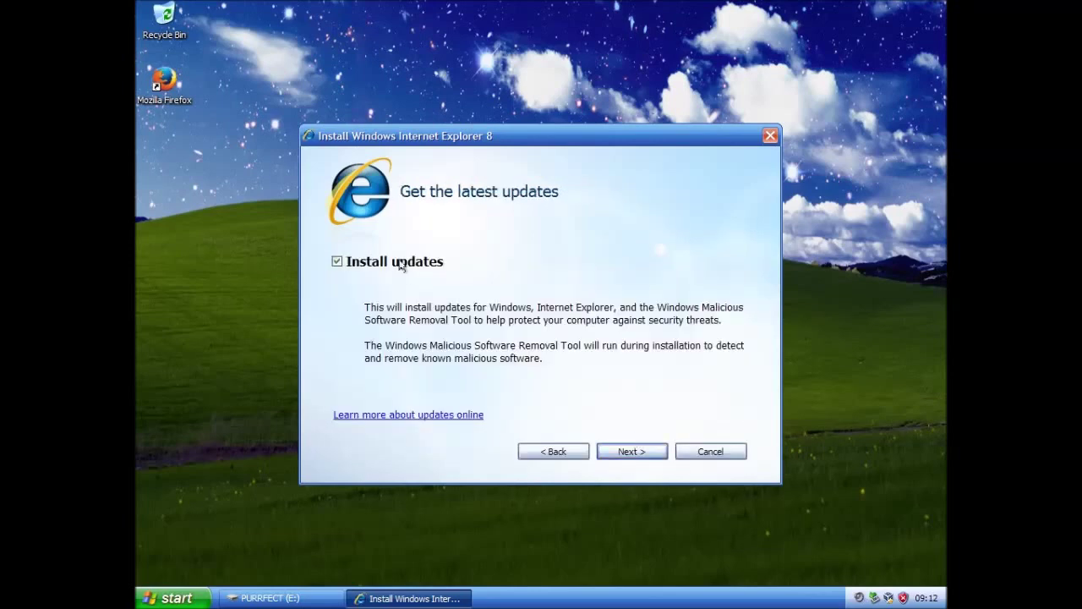
{"action": "left_click", "coordinate": [633, 452]}
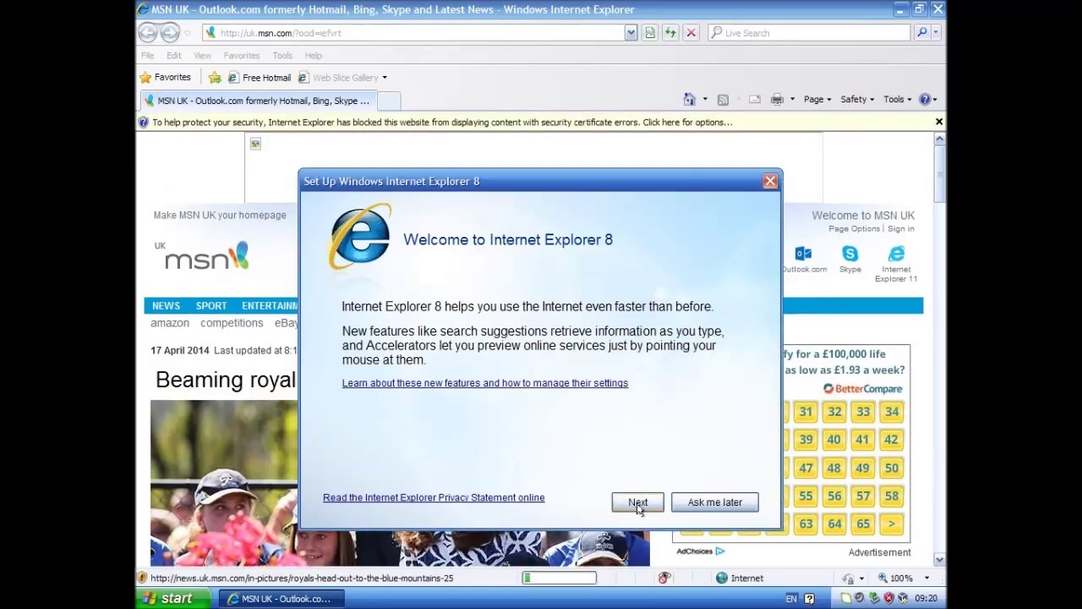
Finish IE8 setup: not the default browser, Suggested Sites off, express settings; bring up Skype
{"action": "left_click", "coordinate": [639, 504]}
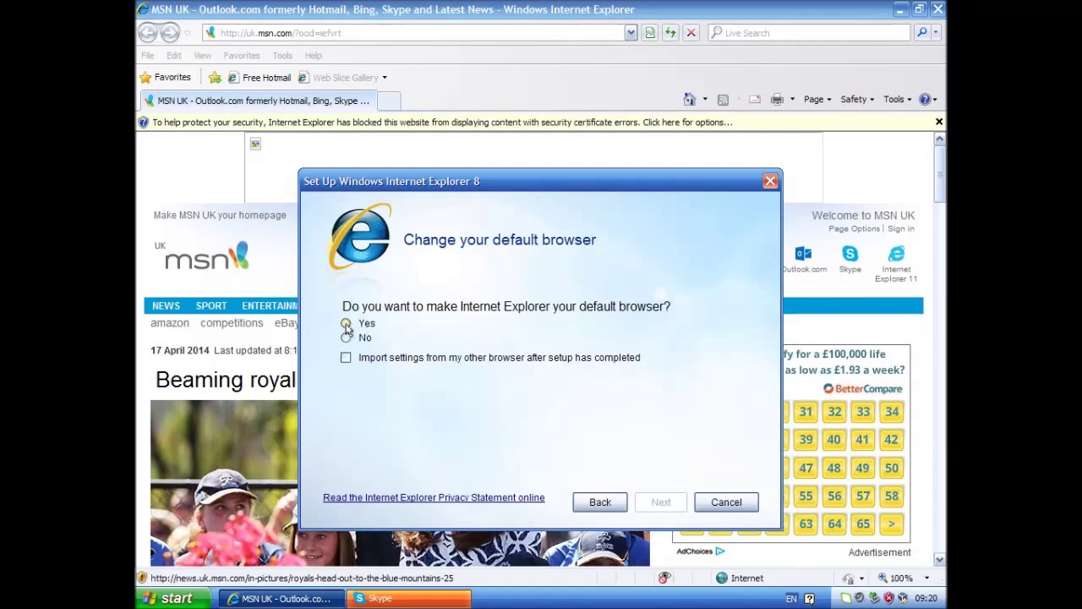
{"action": "left_click", "coordinate": [346, 337]}
{"action": "left_click", "coordinate": [661, 501]}
{"action": "left_click", "coordinate": [362, 357]}
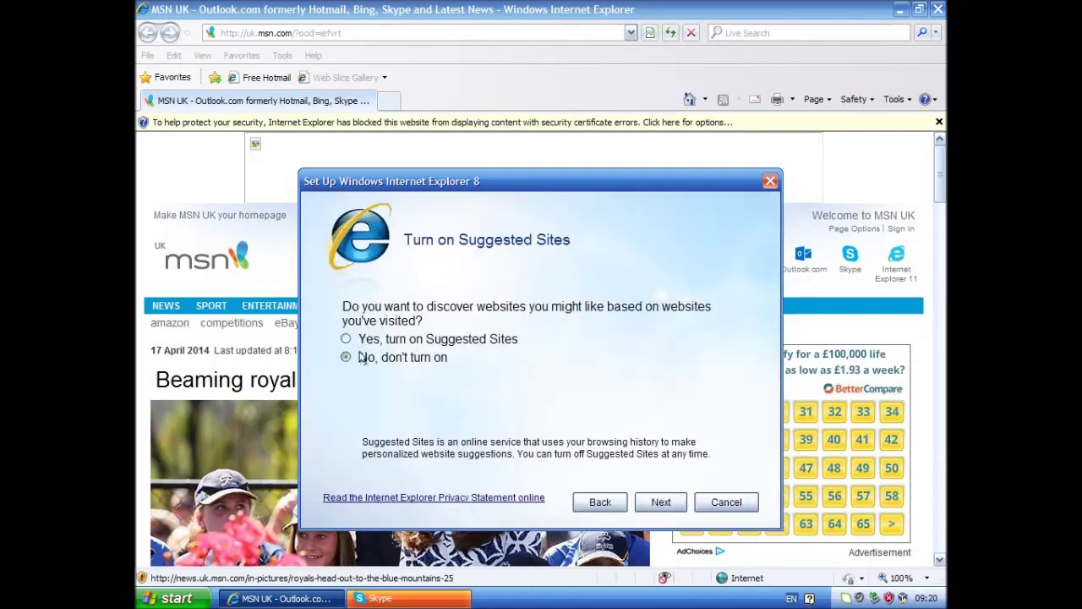
{"action": "left_click", "coordinate": [668, 504]}
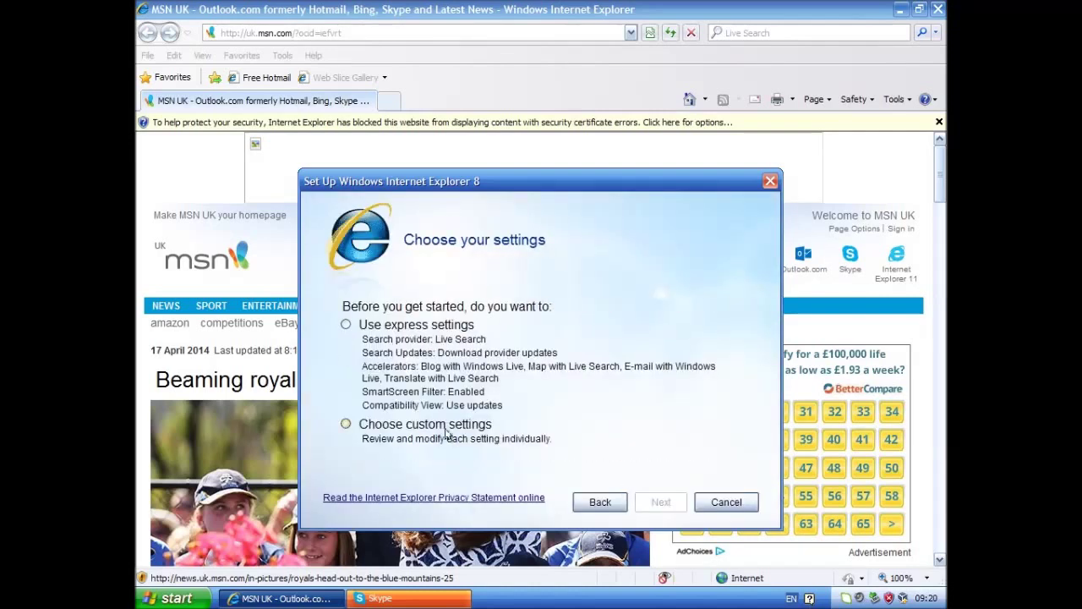
{"action": "left_click", "coordinate": [423, 327]}
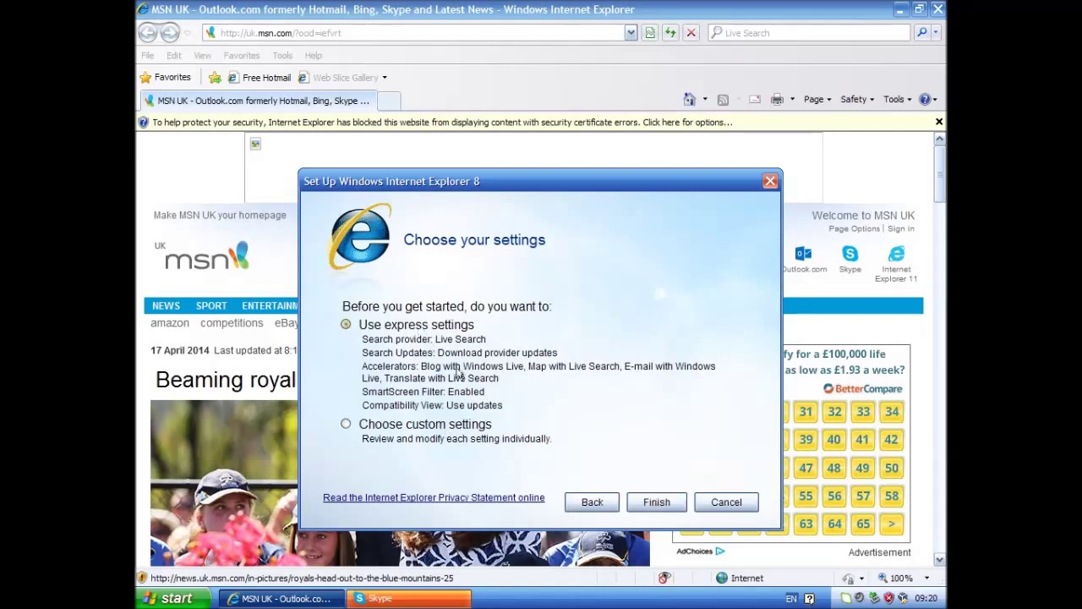
{"action": "left_click", "coordinate": [656, 501]}
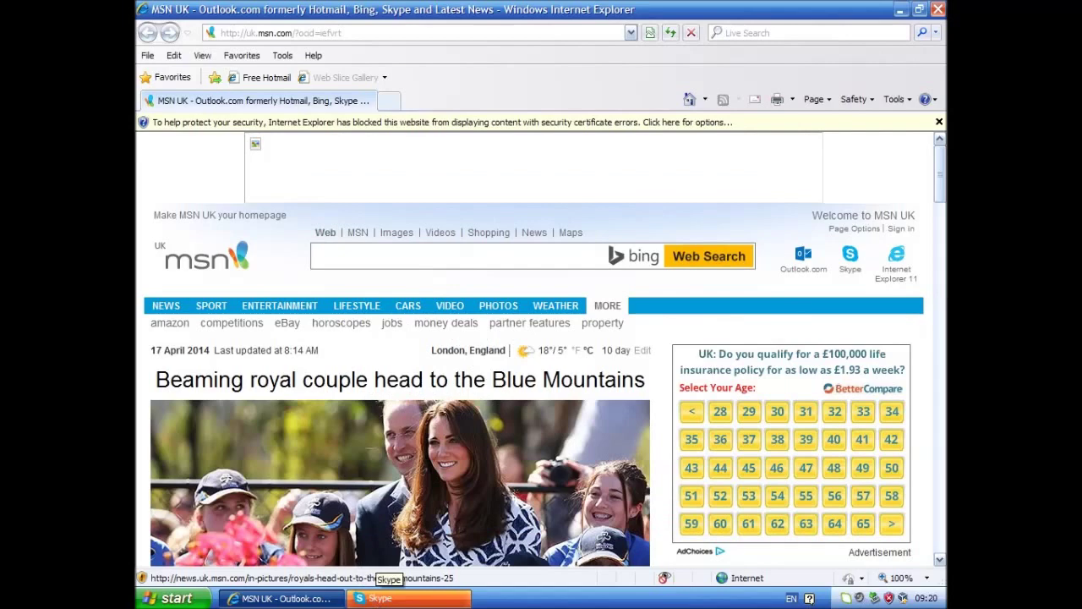
{"action": "left_click", "coordinate": [381, 598]}
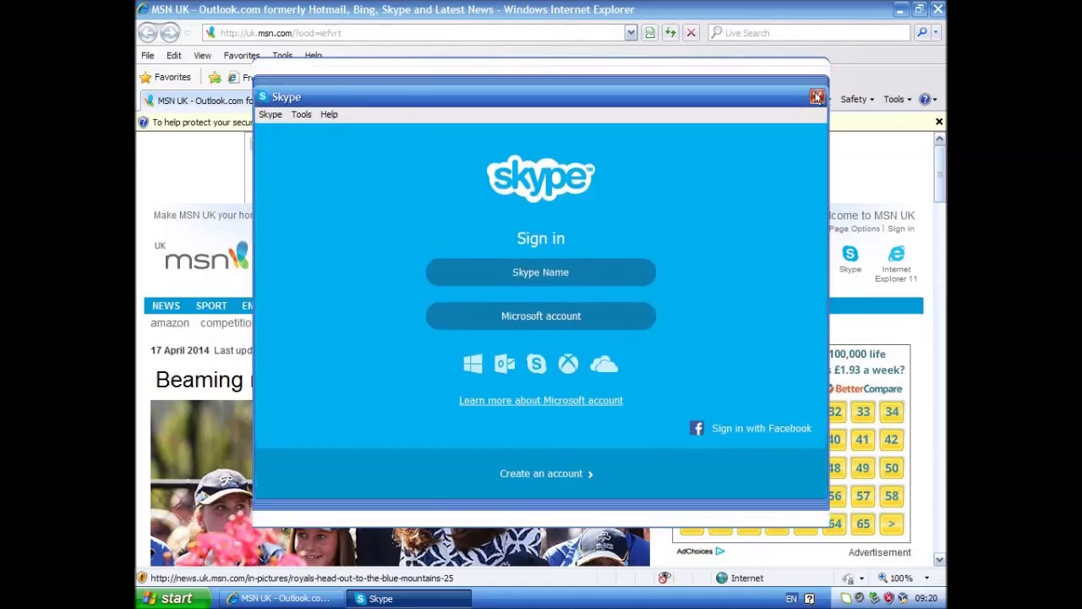
Close the Skype Sign in window
{"action": "left_click", "coordinate": [817, 97]}
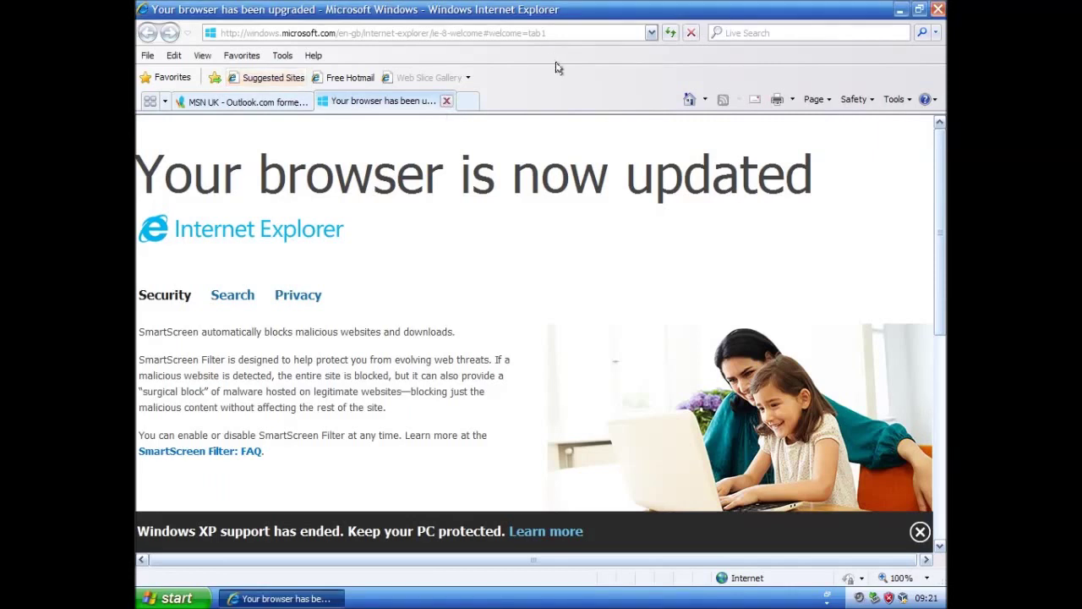
Close the upgrade tab and hide the Favorites, Menu and Status bars
{"action": "key", "text": "ctrl+w"}
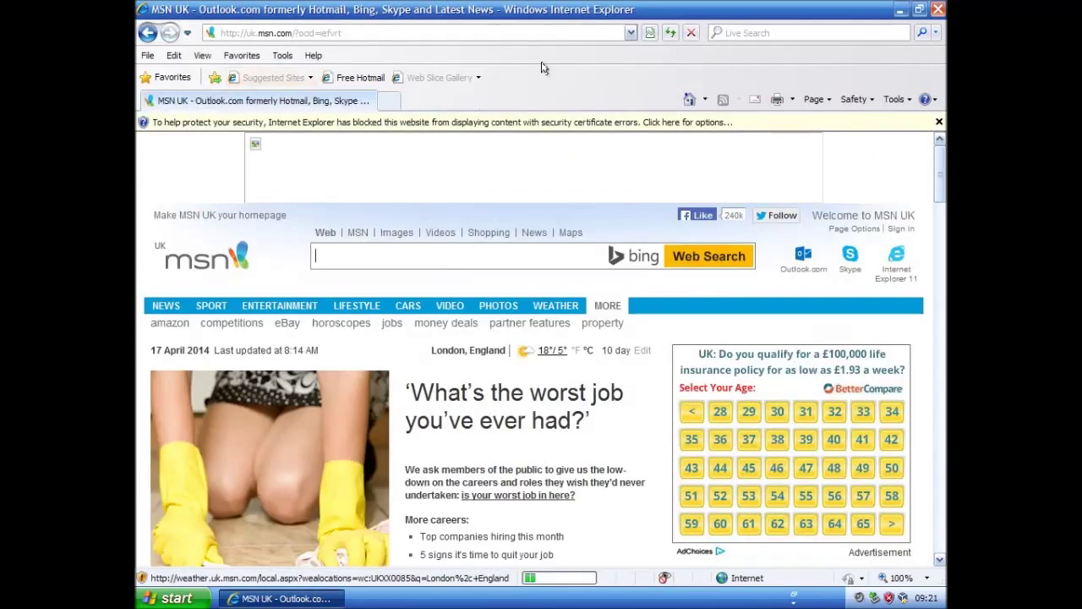
{"action": "right_click", "coordinate": [551, 56]}
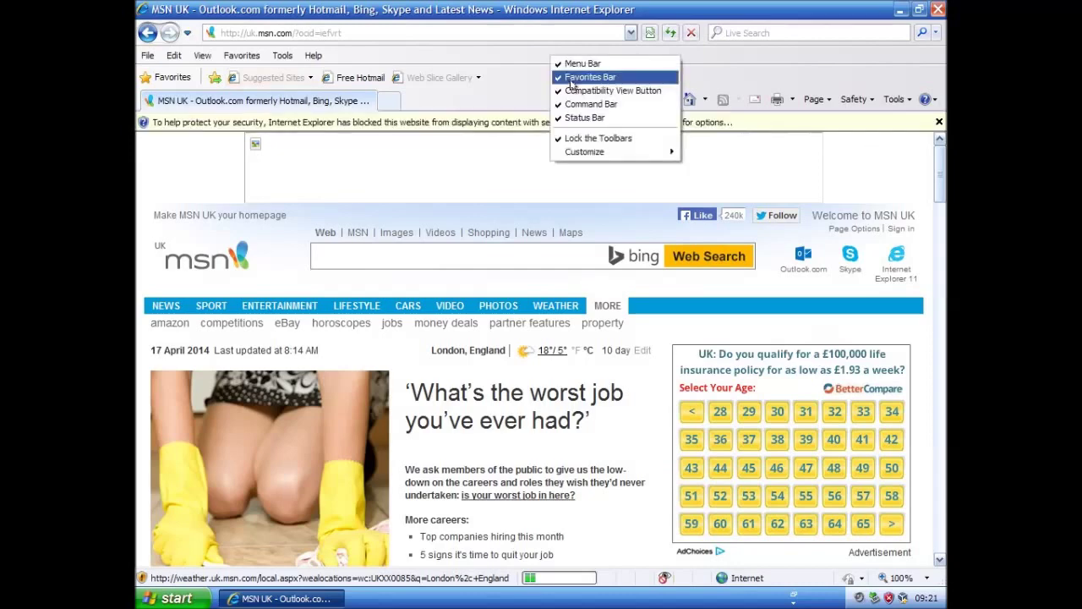
{"action": "left_click", "coordinate": [572, 79]}
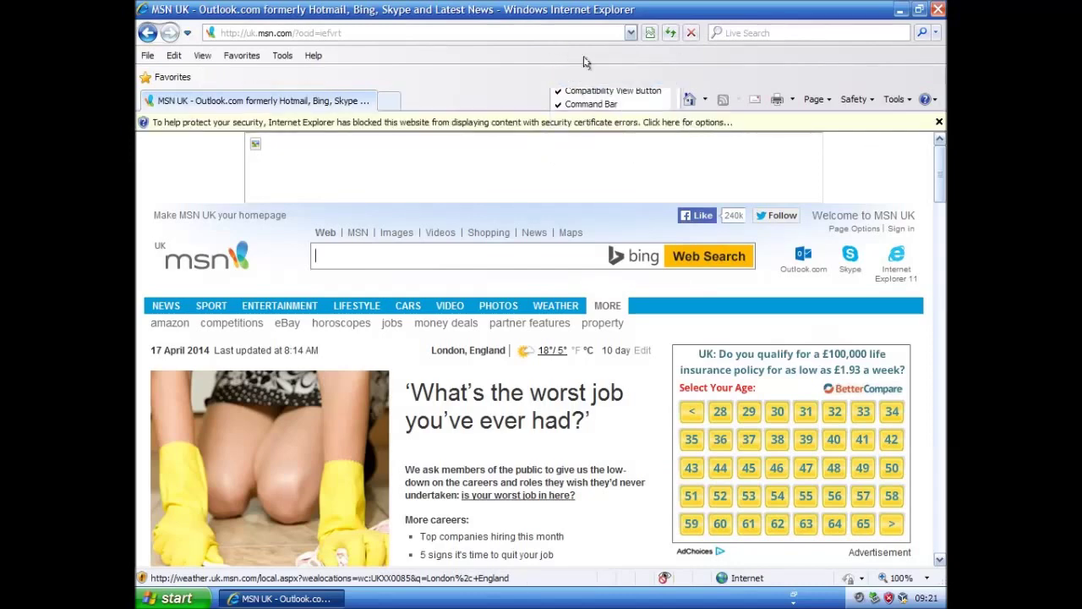
{"action": "left_click", "coordinate": [595, 74]}
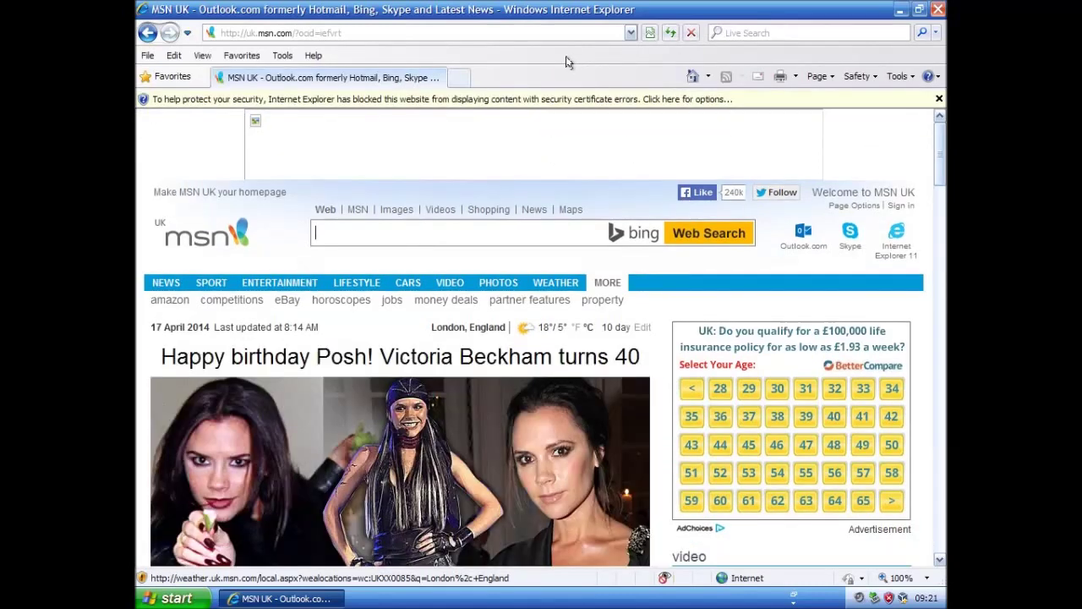
{"action": "right_click", "coordinate": [585, 52]}
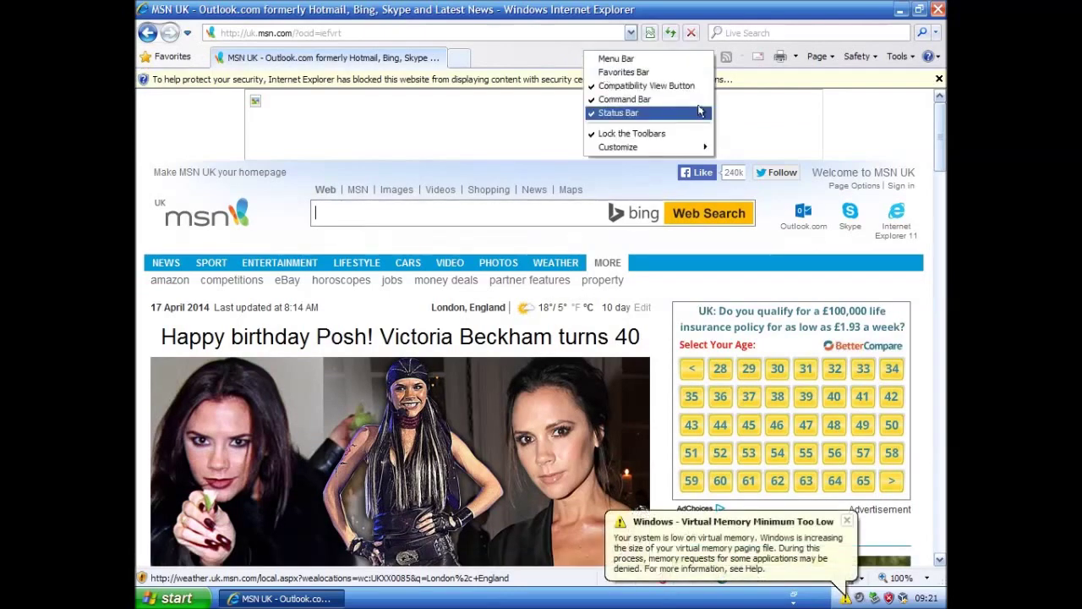
{"action": "left_click", "coordinate": [647, 113]}
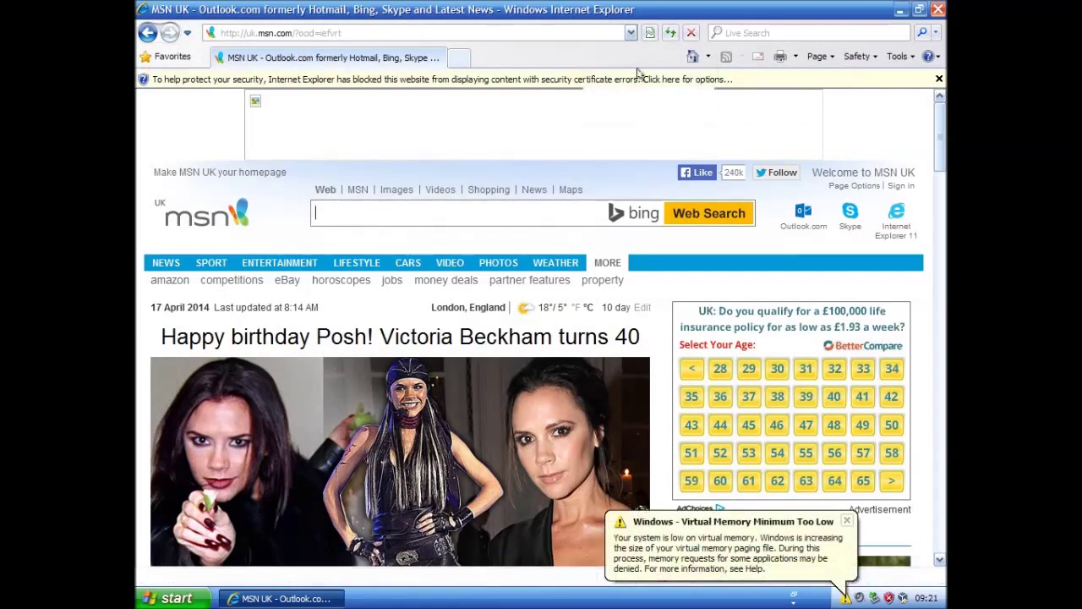
Display the page's blocked content and dismiss the low virtual memory warning
{"action": "left_click", "coordinate": [733, 78]}
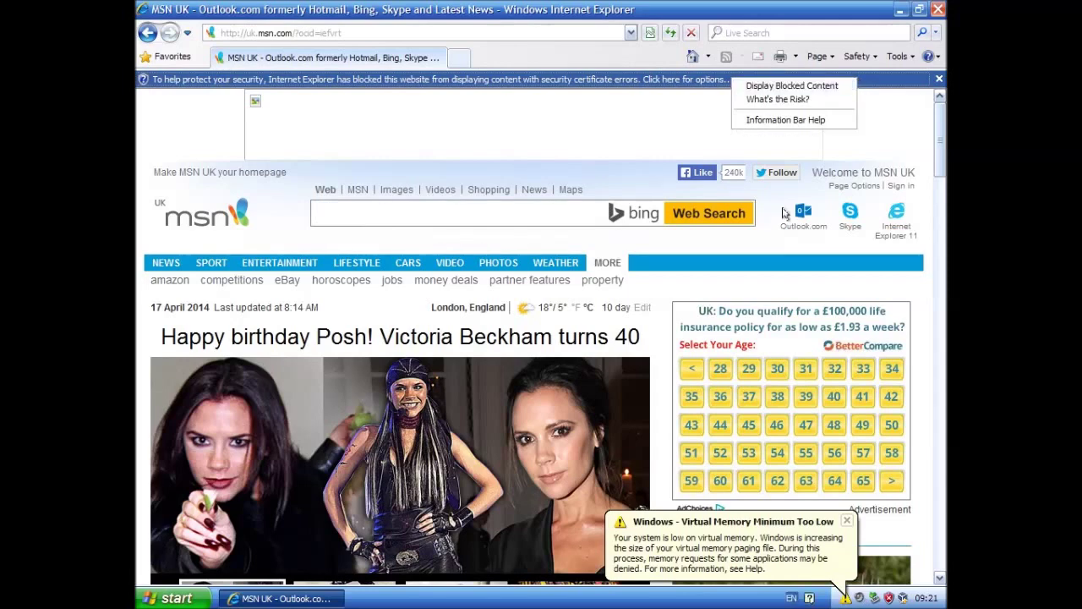
{"action": "left_click", "coordinate": [808, 86]}
{"action": "left_click", "coordinate": [847, 521]}
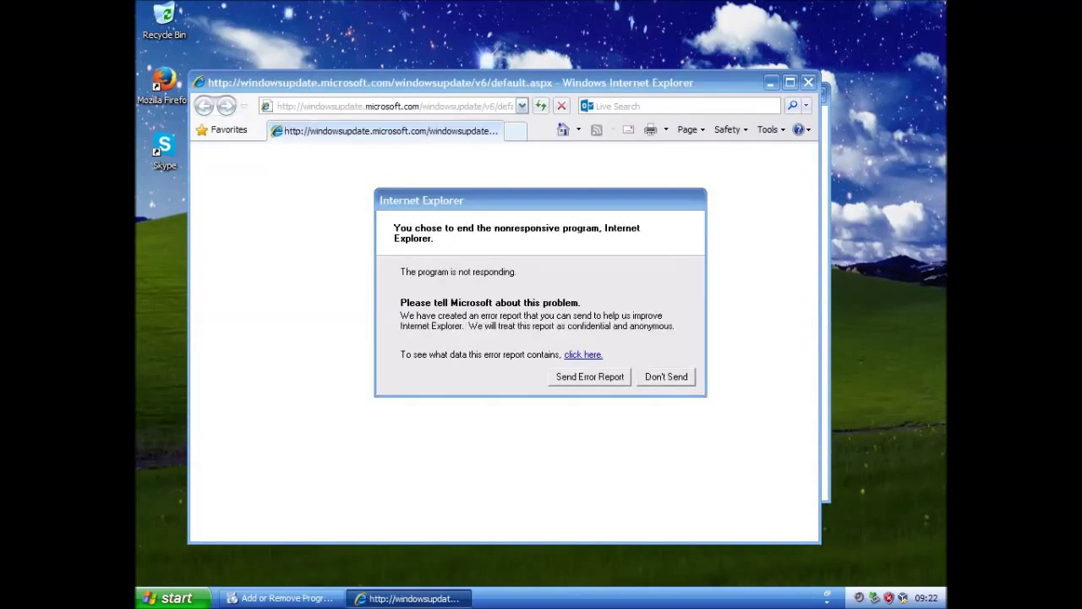
Decline the crash report, untick the default-browser check, dismiss the Skype error, start Custom updates
{"action": "left_click", "coordinate": [664, 379]}
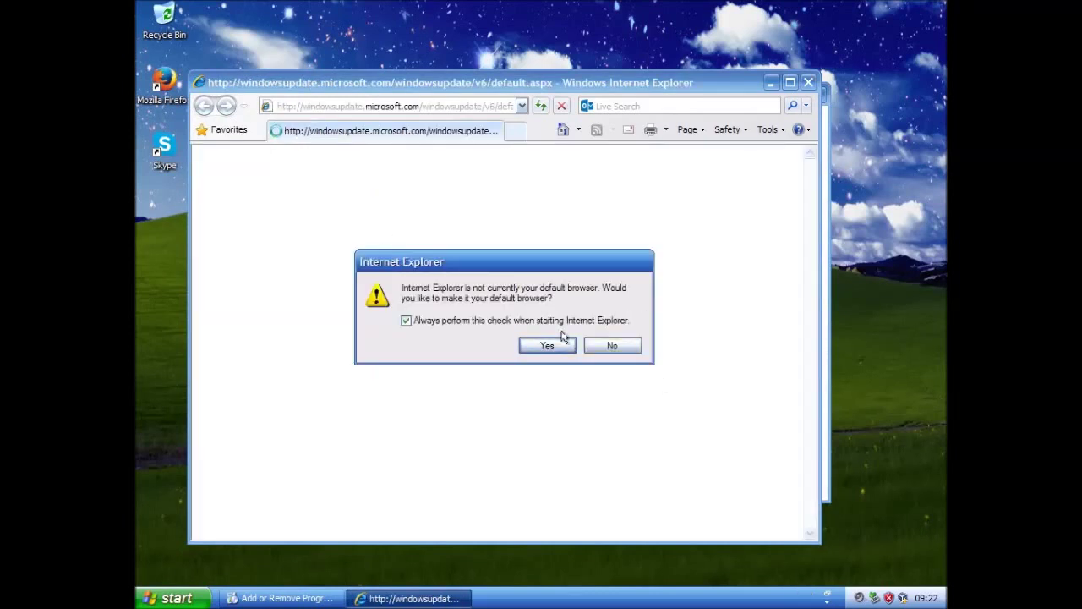
{"action": "left_click", "coordinate": [421, 325]}
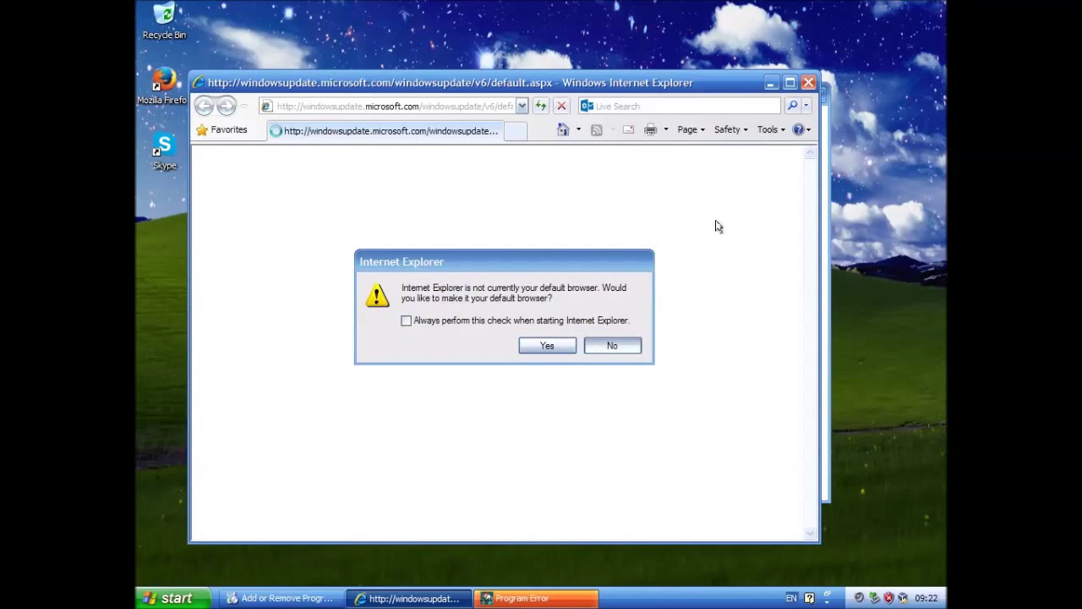
{"action": "key", "text": "Return"}
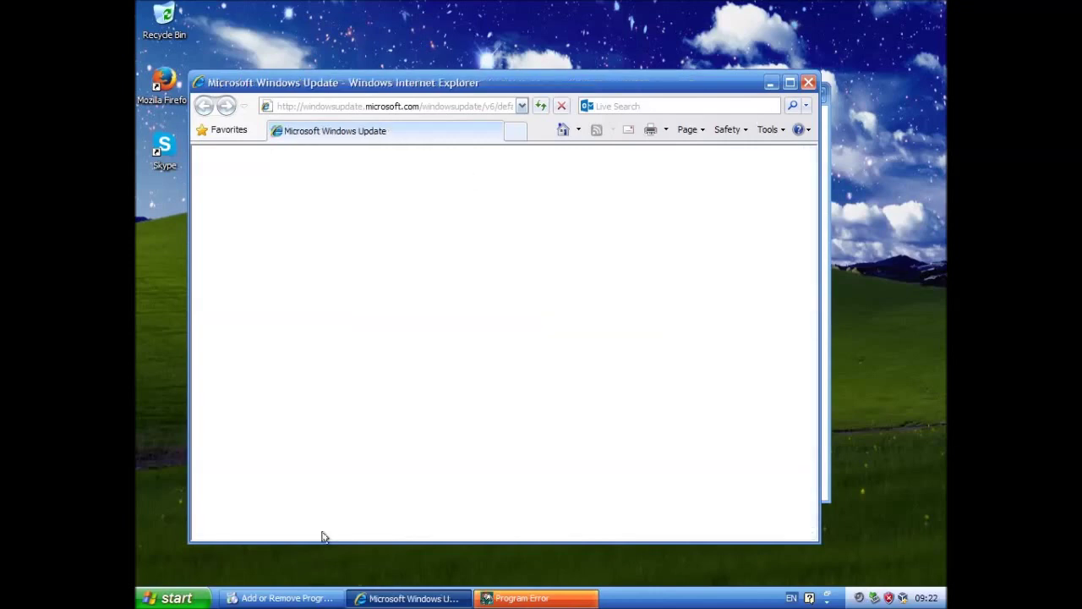
{"action": "left_click", "coordinate": [397, 219]}
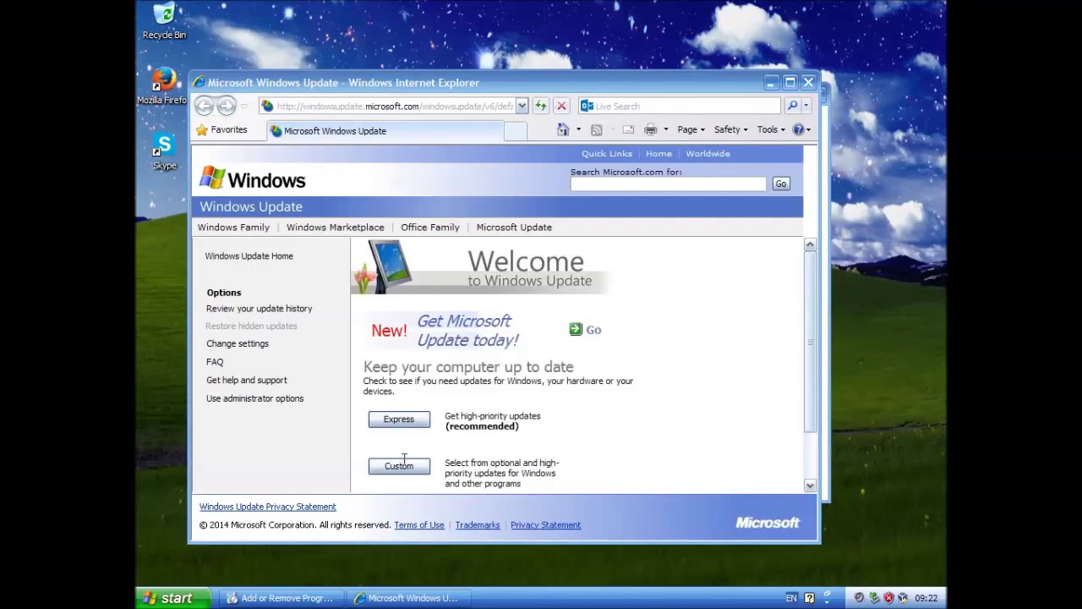
{"action": "left_click", "coordinate": [392, 472]}
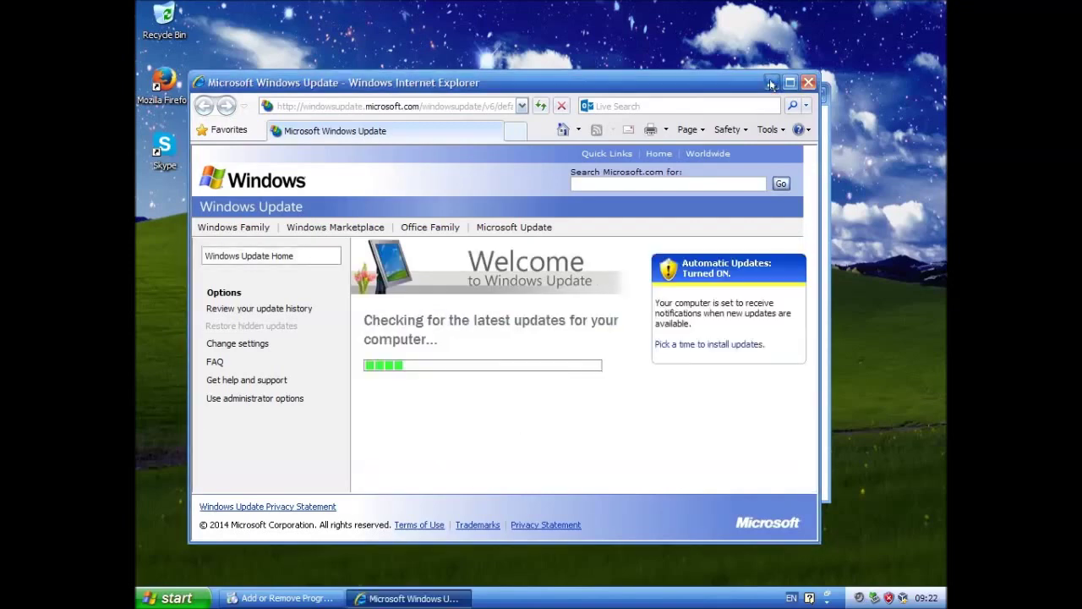
{"action": "key", "text": "alt+Tab"}
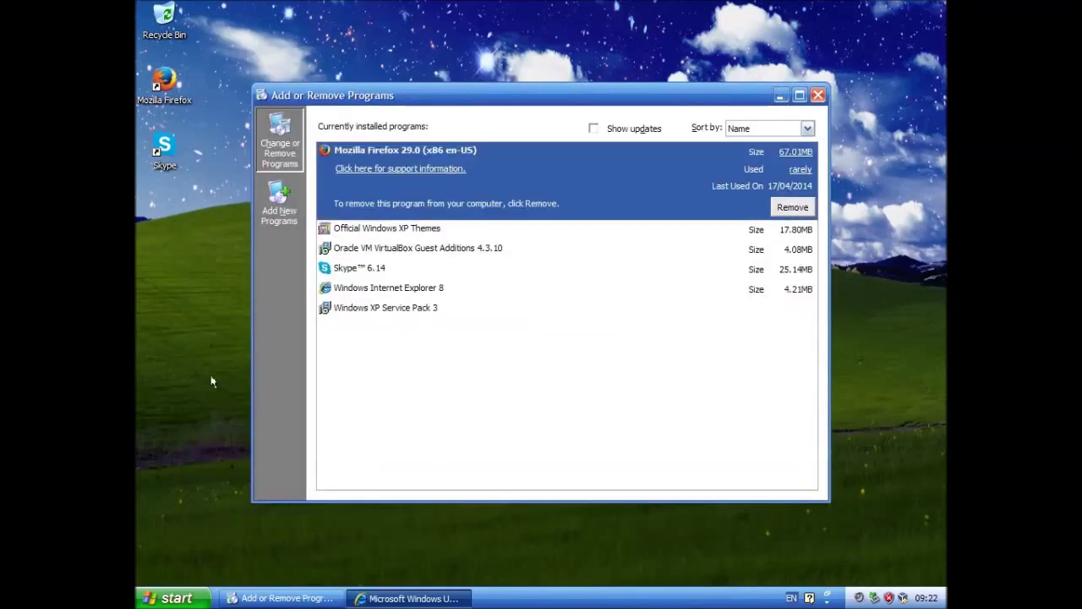
Pick Windows XP style for windows and buttons on the Display Properties Appearance tab
{"action": "right_click", "coordinate": [211, 381]}
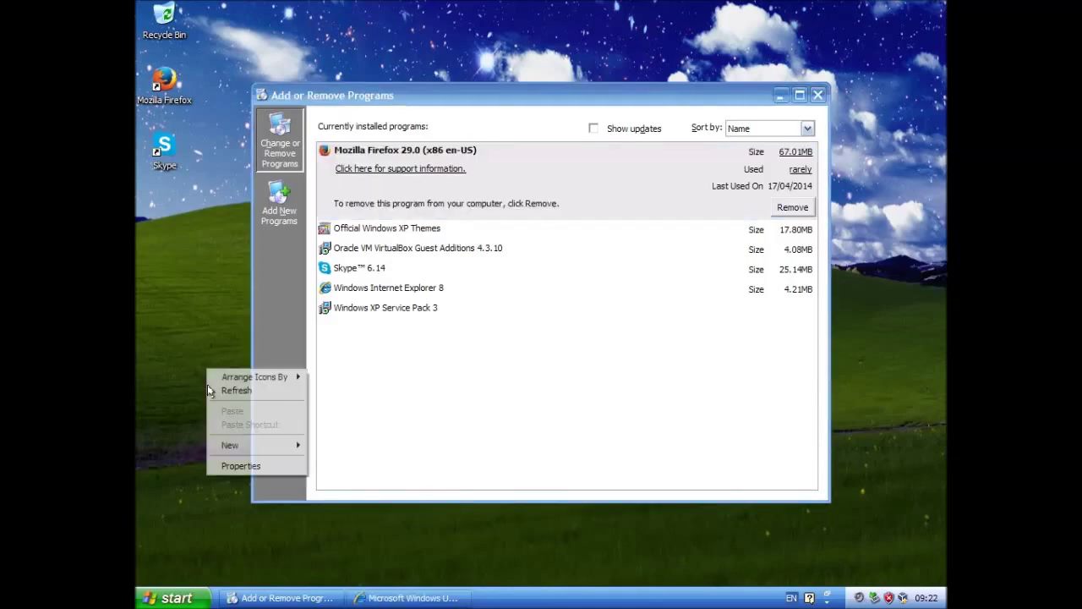
{"action": "key", "text": "Escape"}
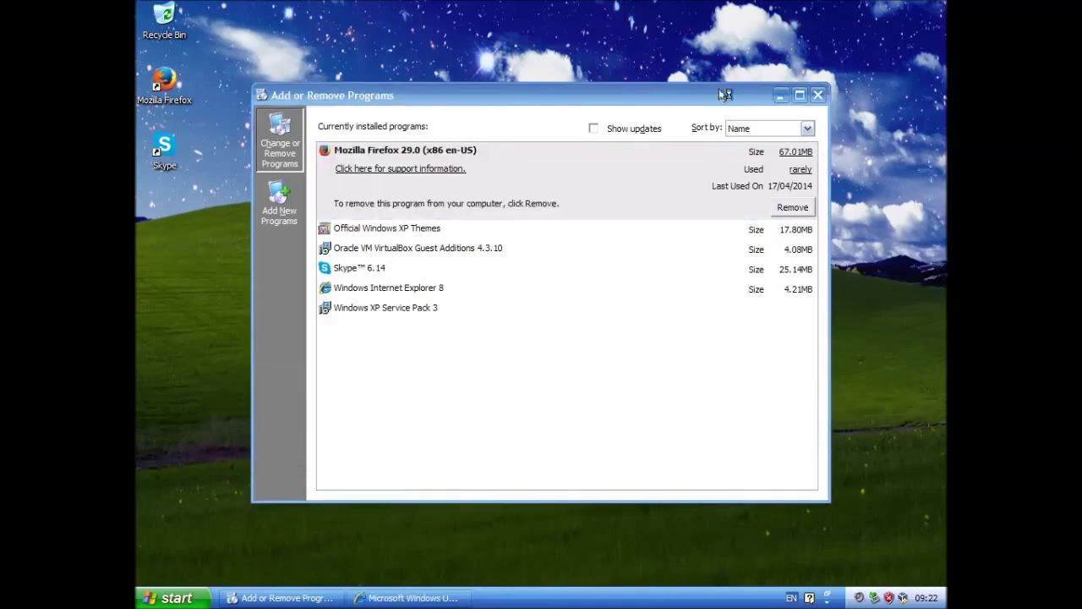
{"action": "left_click_drag", "start_coordinate": [725, 94], "coordinate": [817, 33]}
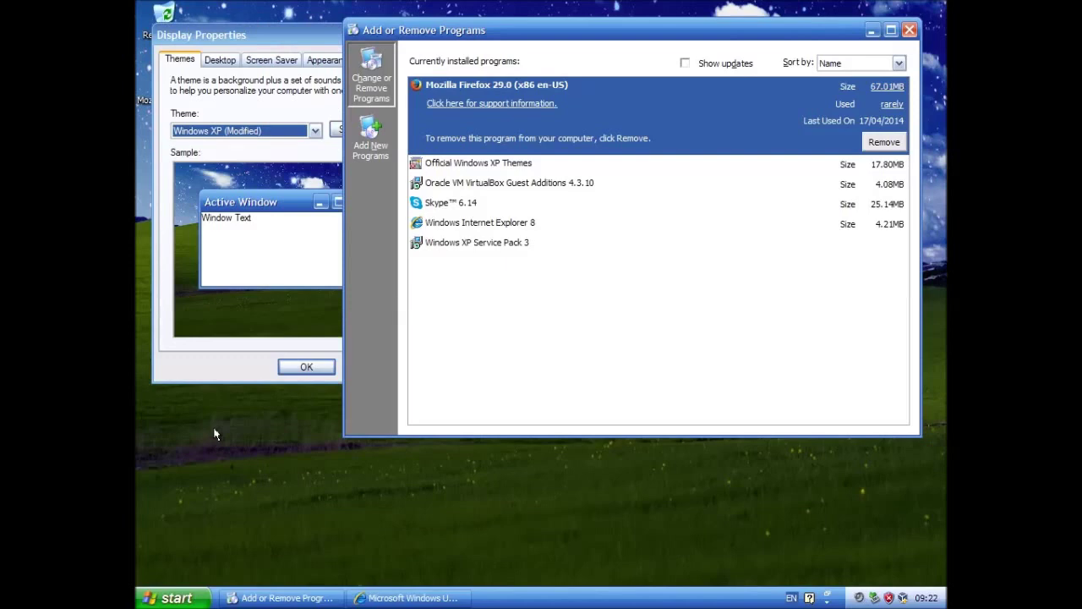
{"action": "left_click", "coordinate": [325, 60]}
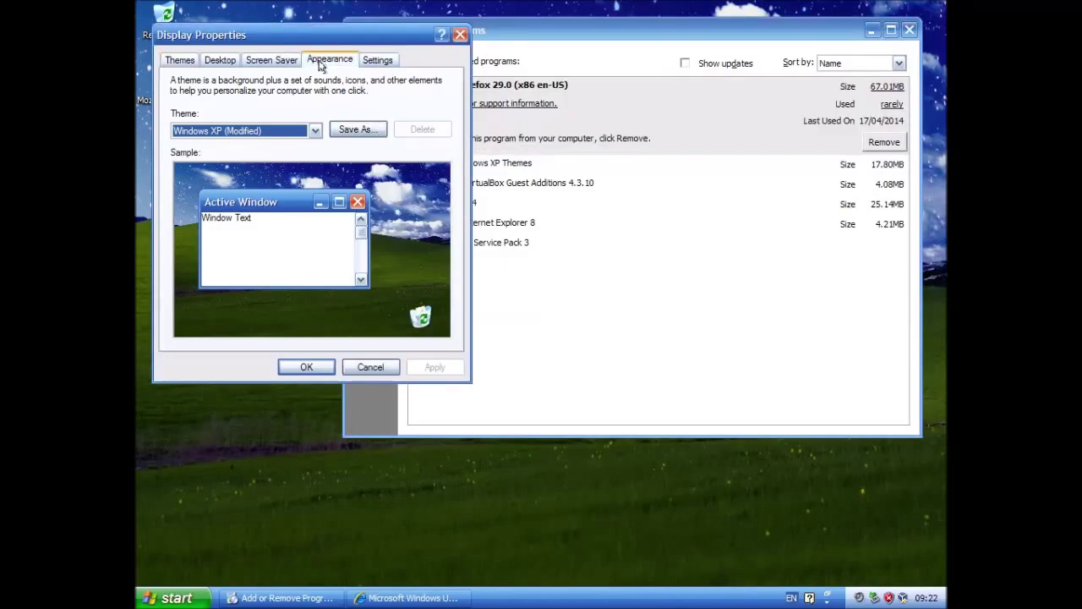
{"action": "left_click_drag", "start_coordinate": [314, 29], "coordinate": [314, 206]}
{"action": "left_click", "coordinate": [192, 436]}
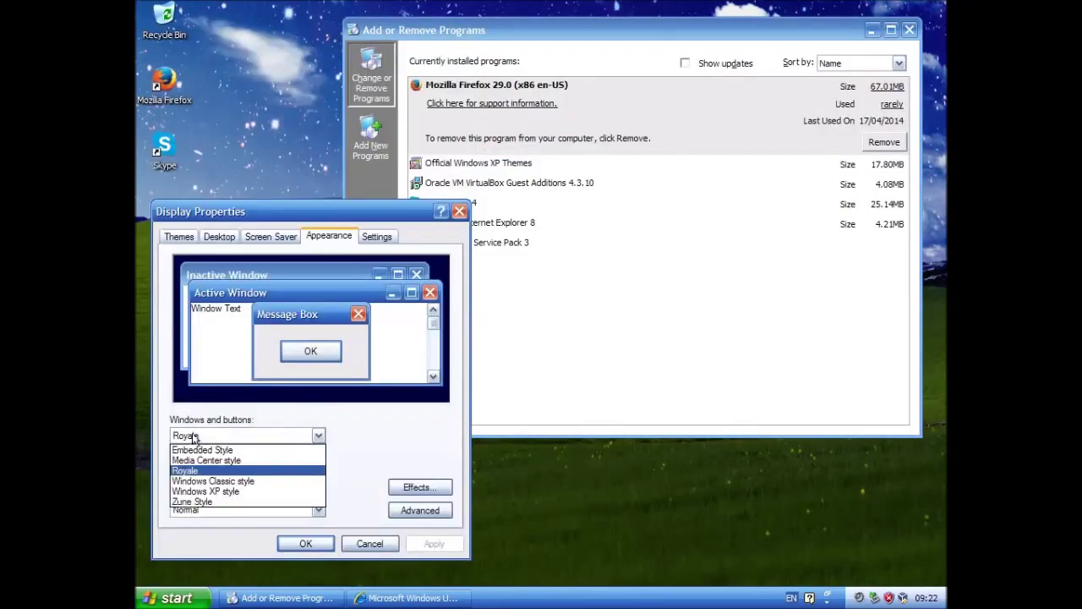
{"action": "left_click", "coordinate": [207, 492]}
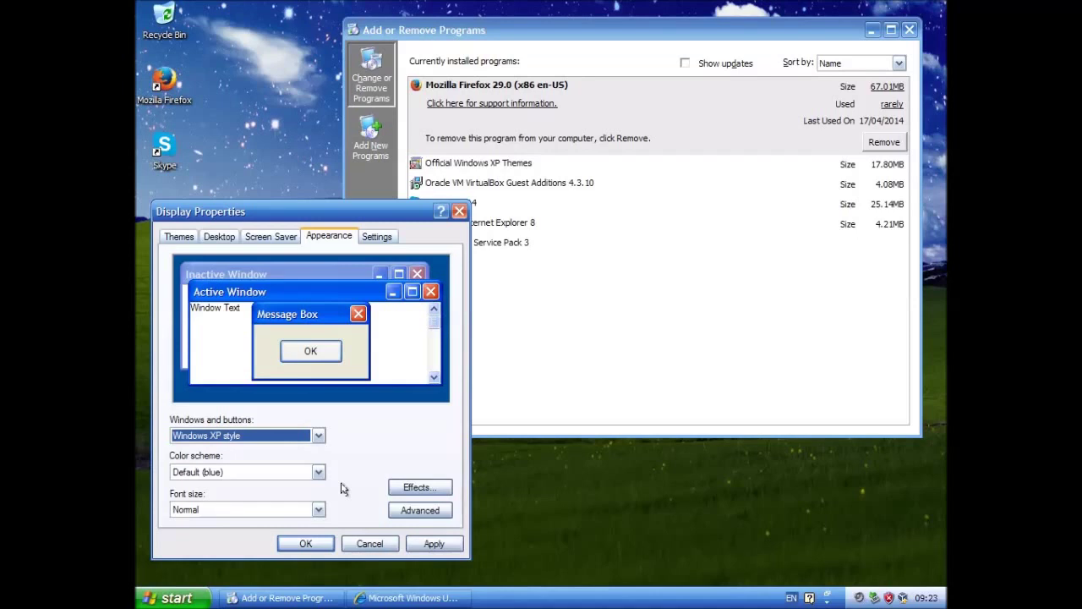
Try the Silver and then Olive Green colour schemes
{"action": "left_click", "coordinate": [163, 593]}
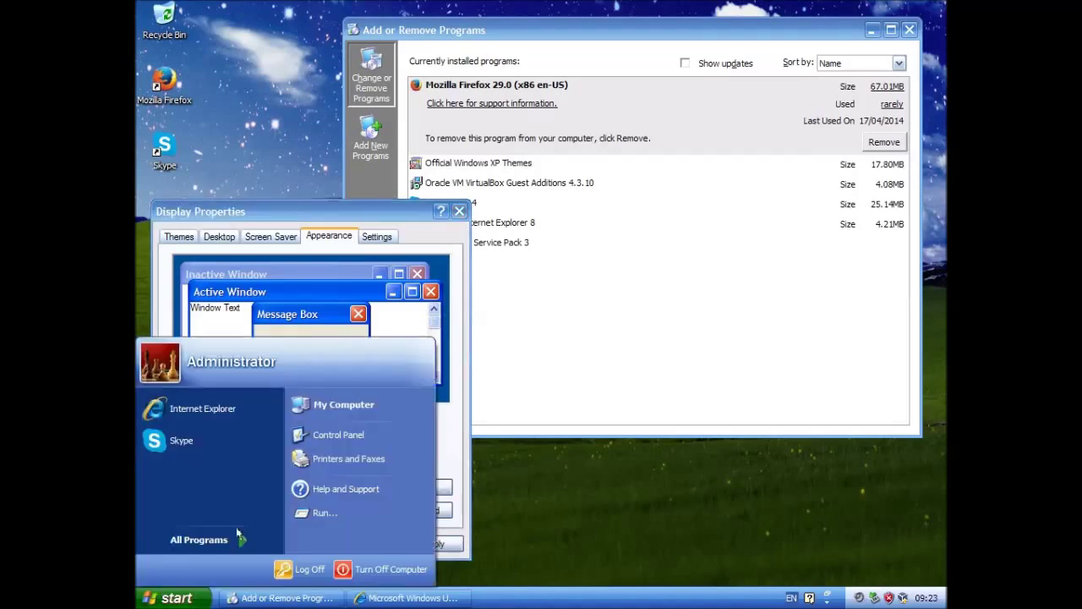
{"action": "left_click", "coordinate": [299, 215]}
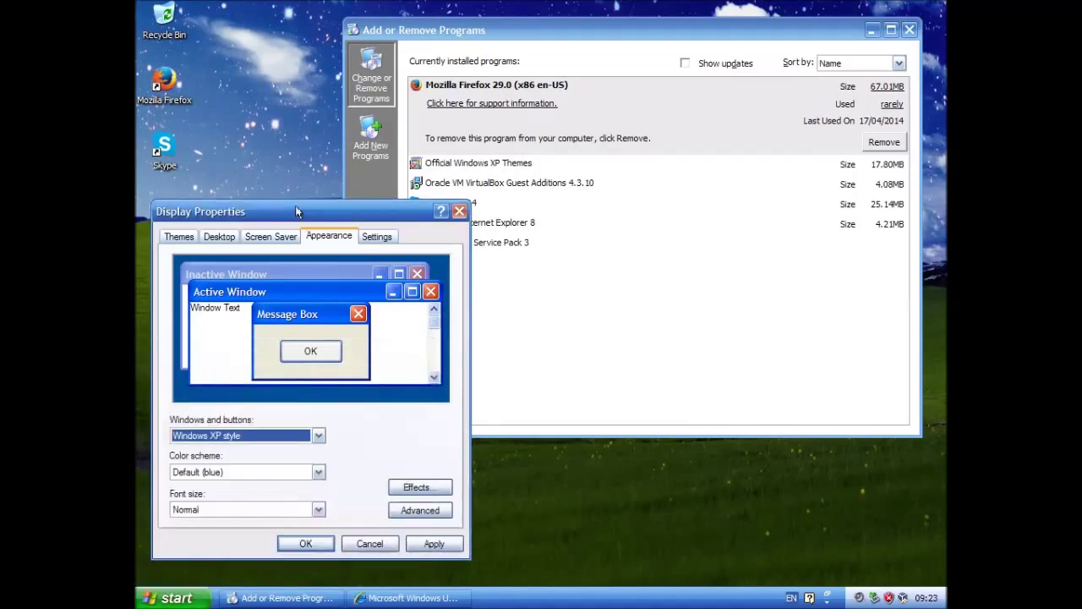
{"action": "left_click_drag", "start_coordinate": [296, 207], "coordinate": [422, 67]}
{"action": "left_click", "coordinate": [313, 332]}
{"action": "left_click", "coordinate": [314, 369]}
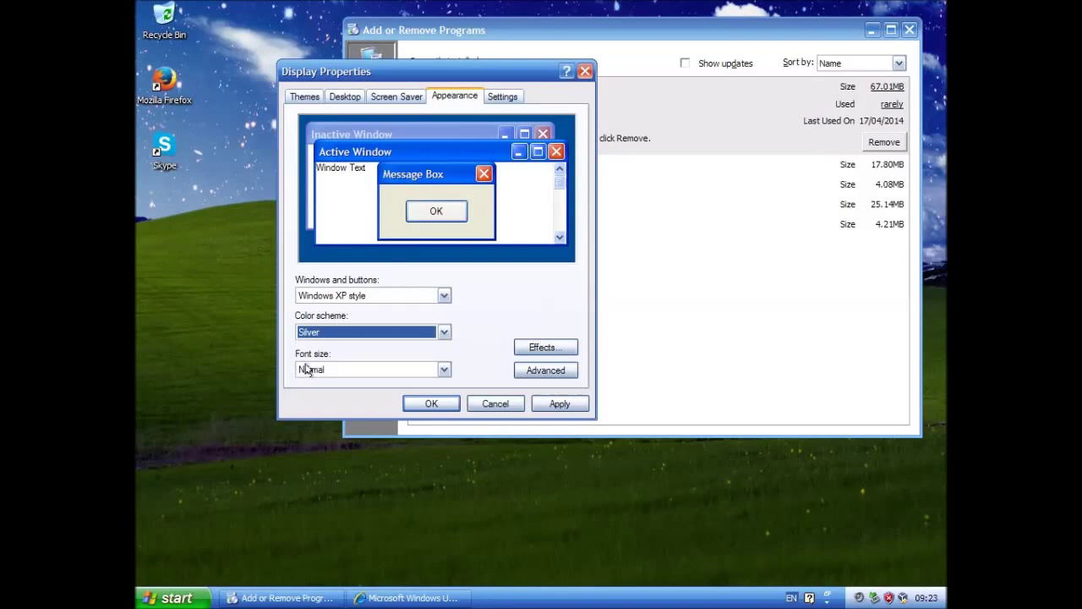
{"action": "left_click_drag", "start_coordinate": [406, 80], "coordinate": [438, 203]}
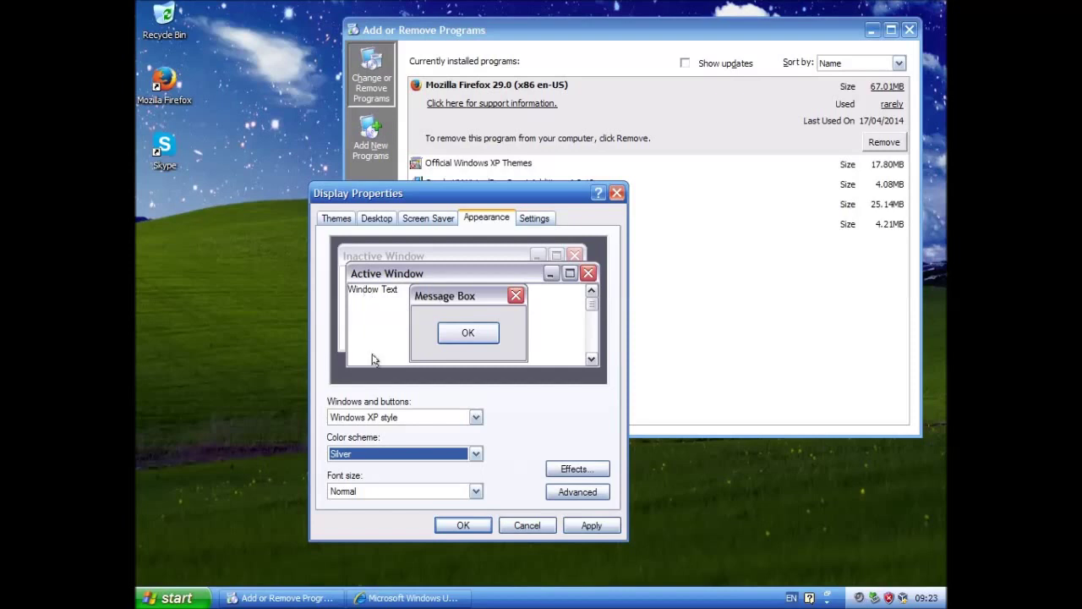
{"action": "left_click", "coordinate": [384, 454]}
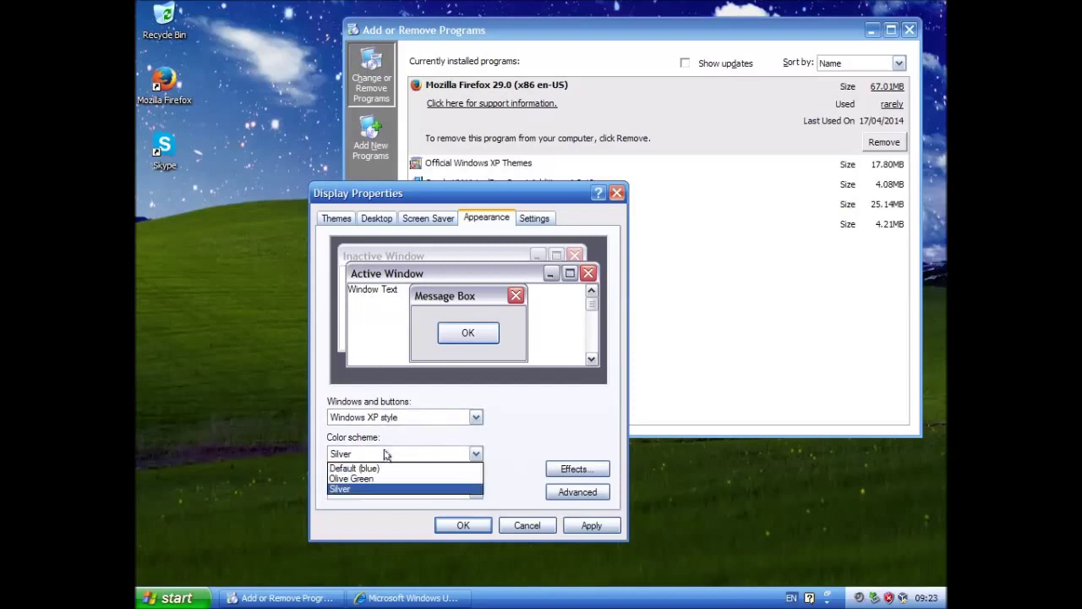
{"action": "left_click", "coordinate": [380, 479]}
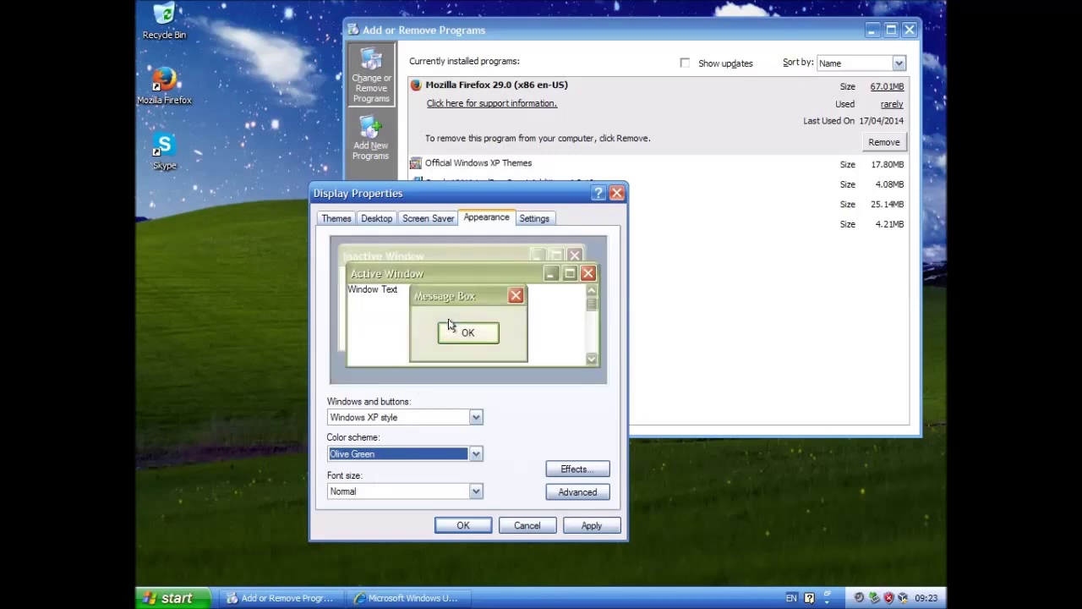
Try Media Center style, then apply Embedded Style for windows and buttons
{"action": "left_click", "coordinate": [394, 417]}
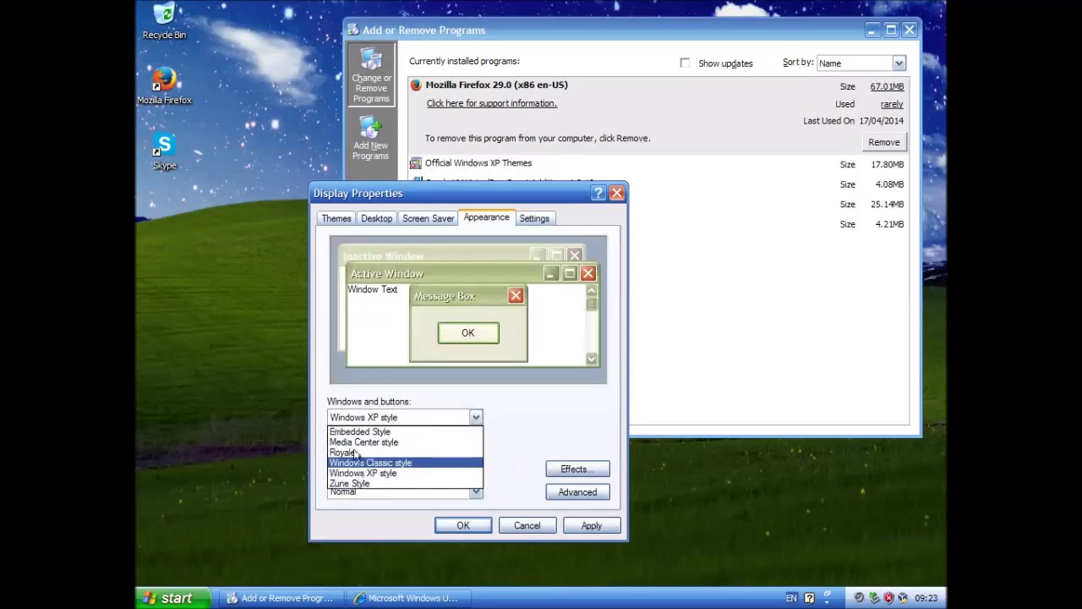
{"action": "left_click", "coordinate": [357, 441]}
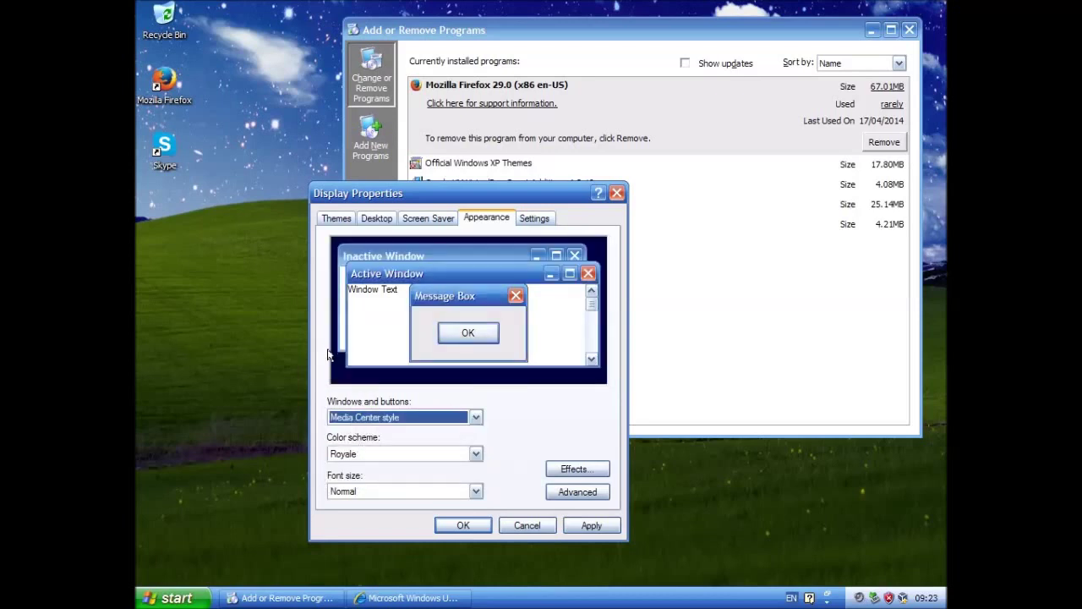
{"action": "left_click", "coordinate": [406, 454]}
{"action": "left_click", "coordinate": [371, 417]}
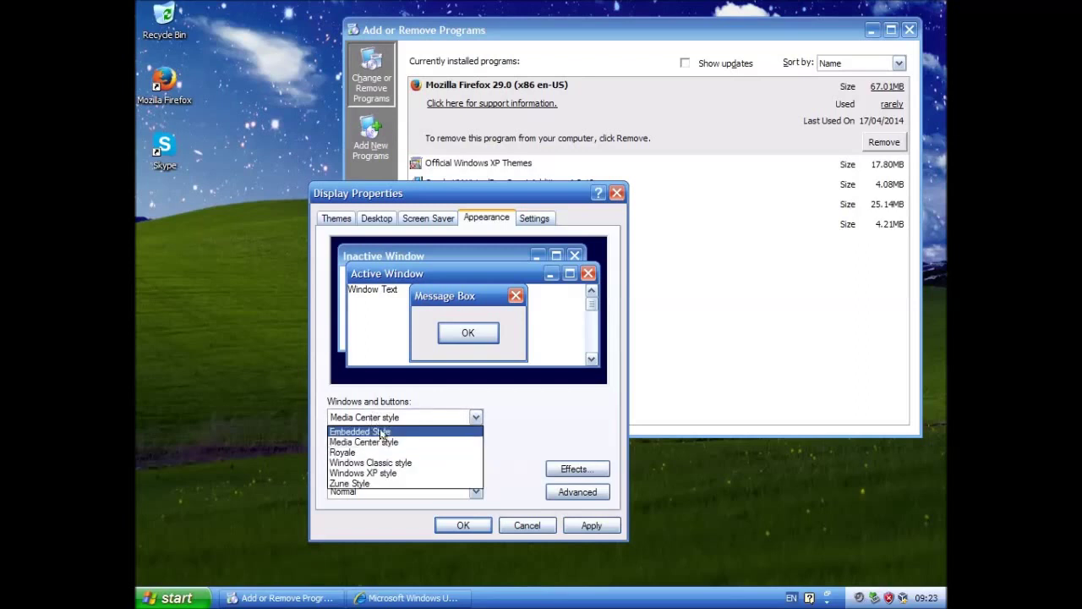
{"action": "left_click", "coordinate": [381, 432]}
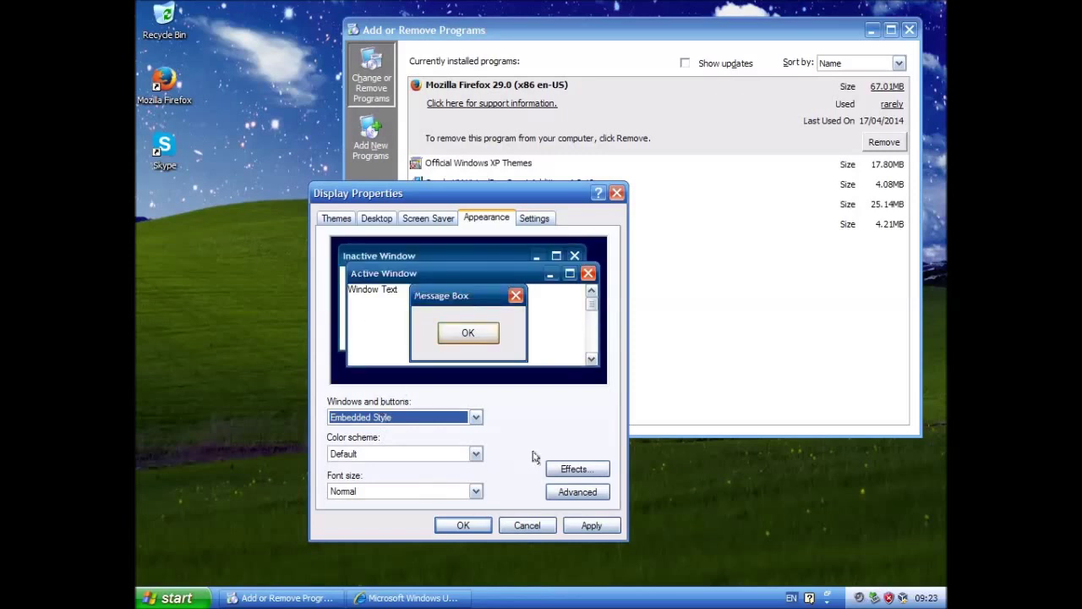
{"action": "left_click", "coordinate": [581, 525]}
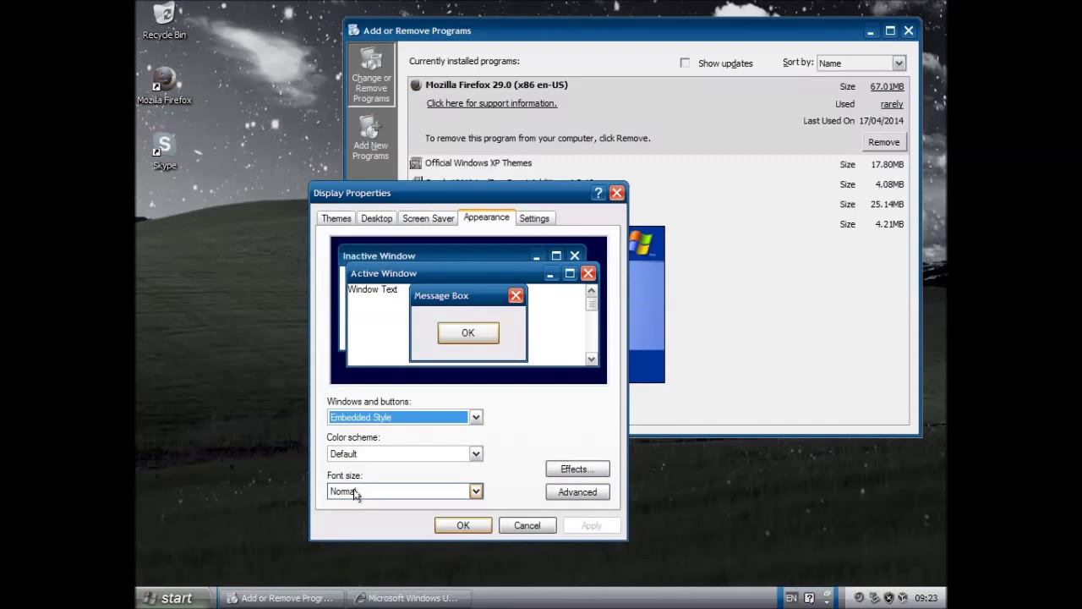
Choose Zune Style with its Default colour scheme for windows and buttons
{"action": "key", "text": "alt+Down"}
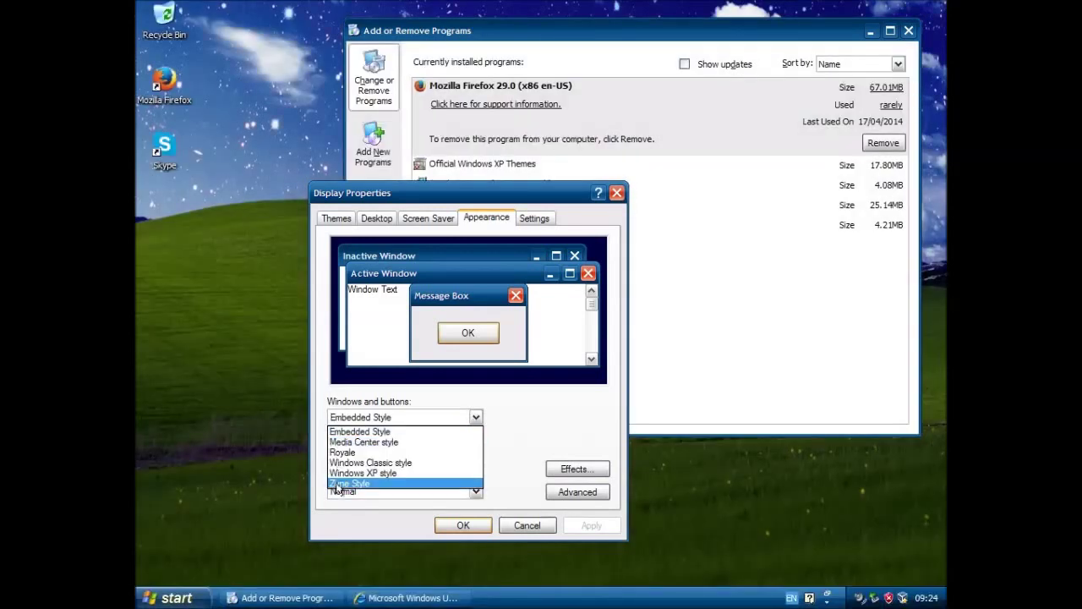
{"action": "left_click", "coordinate": [336, 483]}
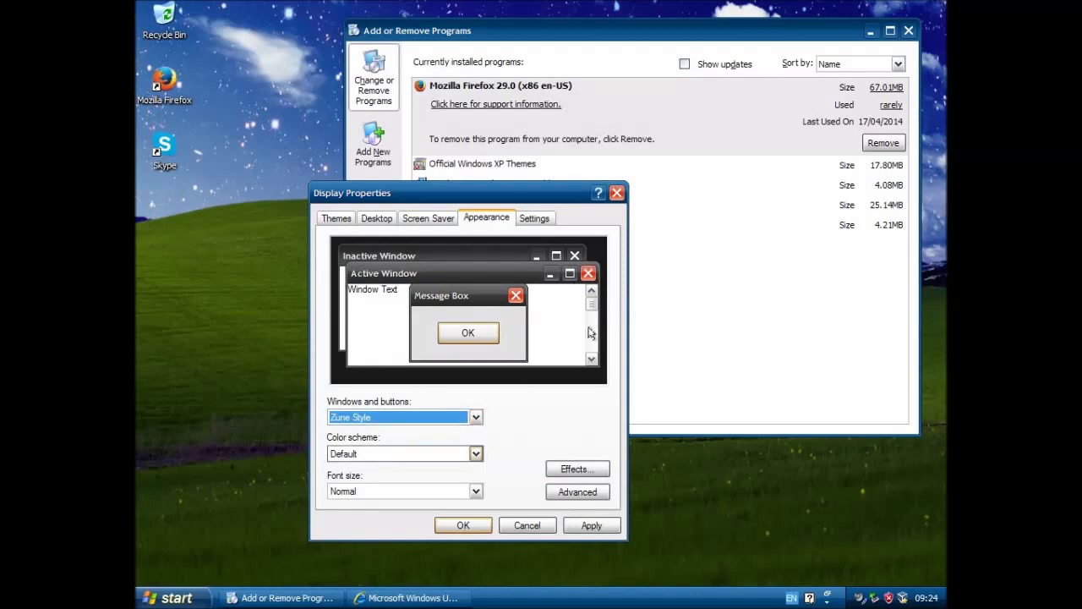
{"action": "left_click", "coordinate": [362, 454]}
{"action": "left_click", "coordinate": [362, 454]}
{"action": "left_click", "coordinate": [358, 420]}
{"action": "left_click", "coordinate": [358, 421]}
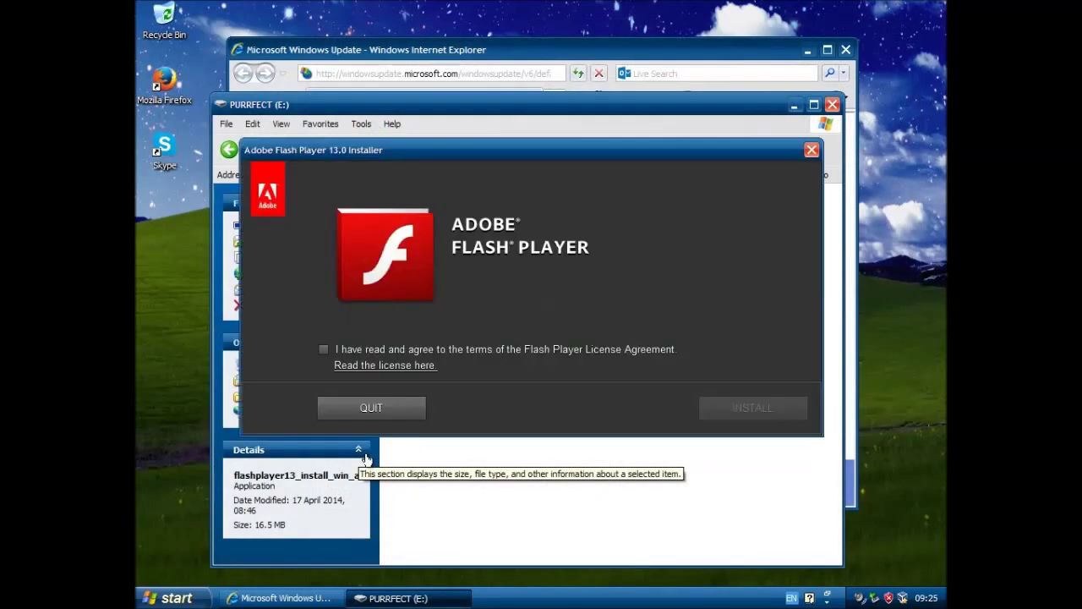
Accept the Flash Player 13.0 licence, install it, and dismiss the installer-conflict error
{"action": "left_click", "coordinate": [323, 352]}
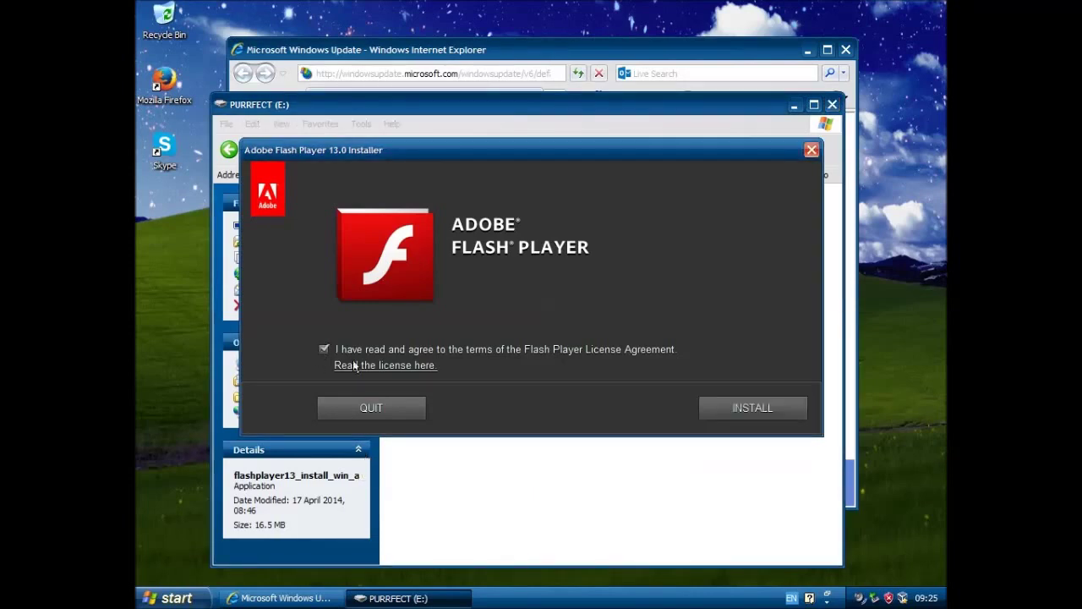
{"action": "left_click", "coordinate": [738, 409]}
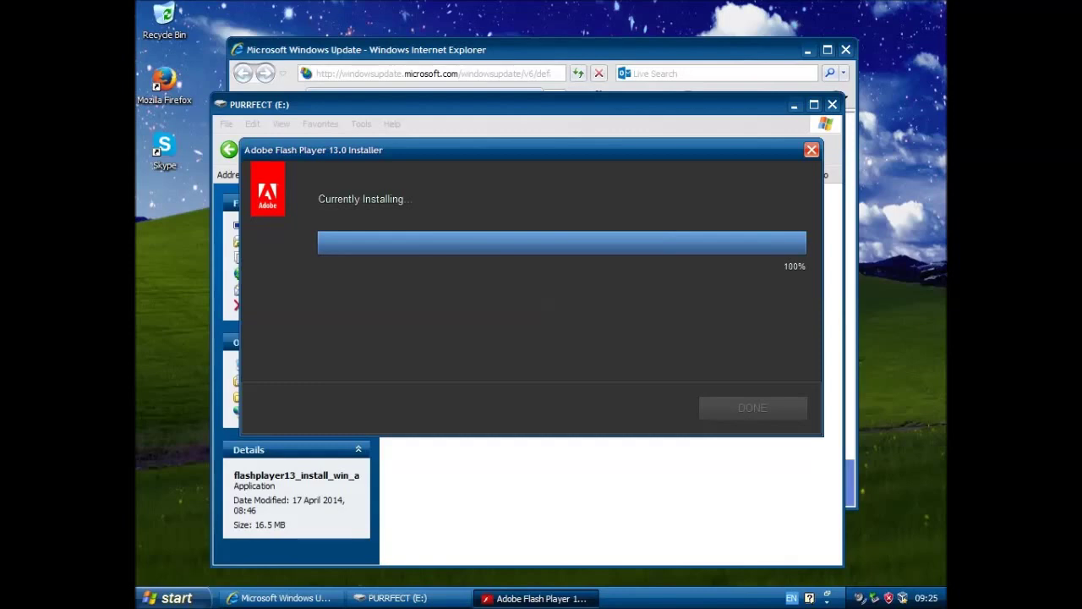
{"action": "left_click", "coordinate": [753, 127]}
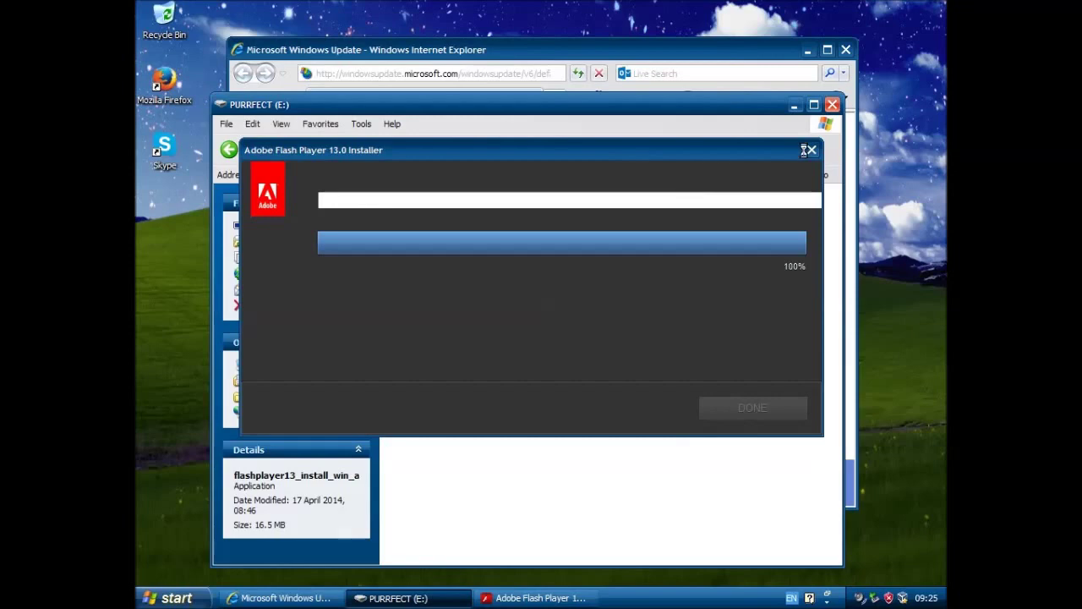
{"action": "left_click", "coordinate": [763, 151]}
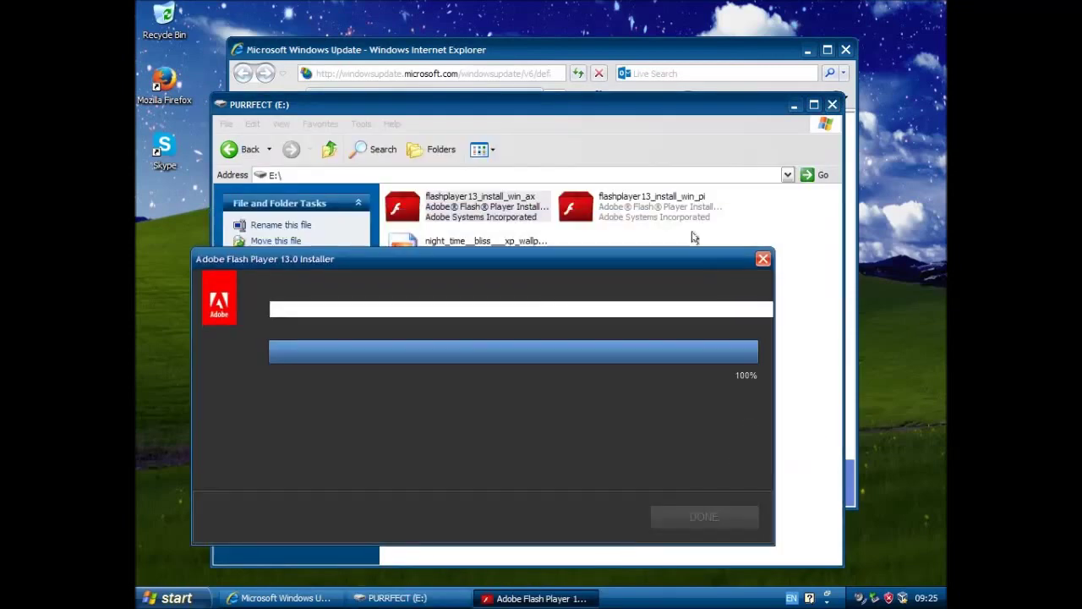
{"action": "left_click", "coordinate": [656, 206]}
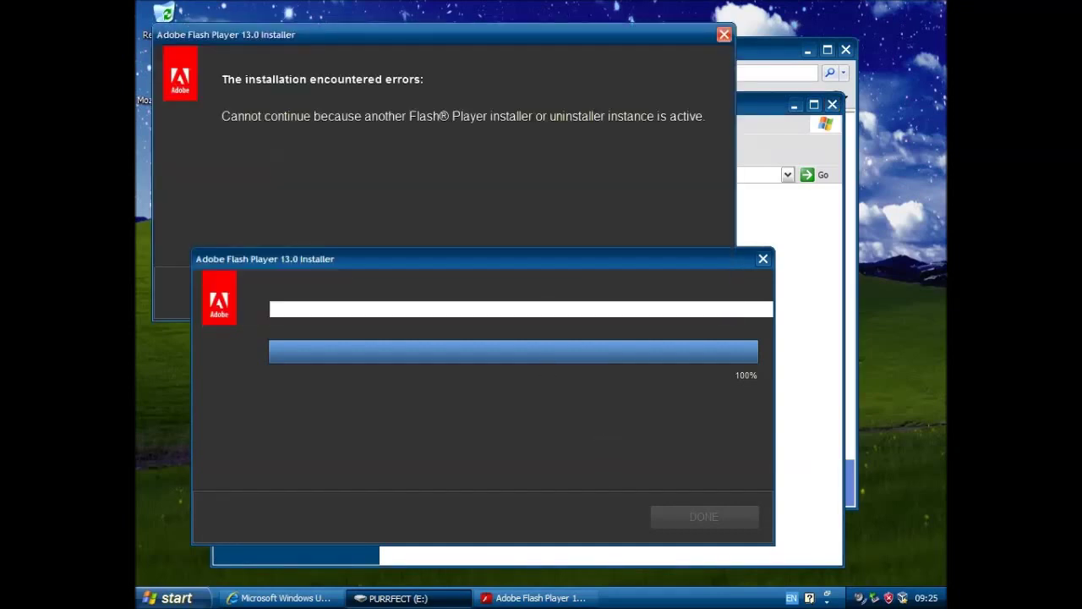
{"action": "left_click", "coordinate": [489, 265]}
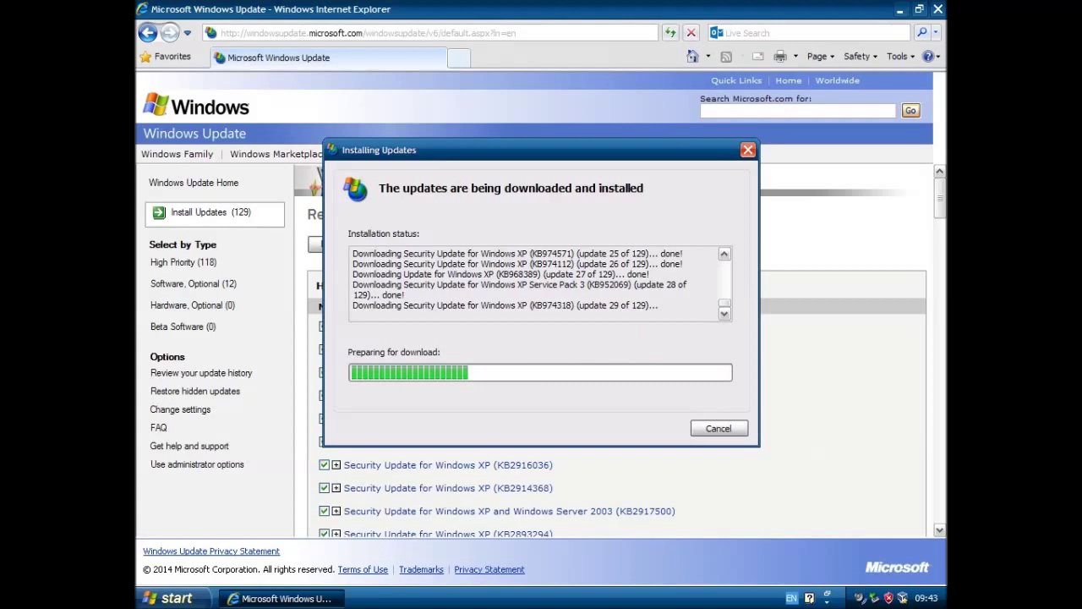
Open the 32-bit folder on the MS Office 2010 (D:) disc and select setup
{"action": "left_click", "coordinate": [169, 599]}
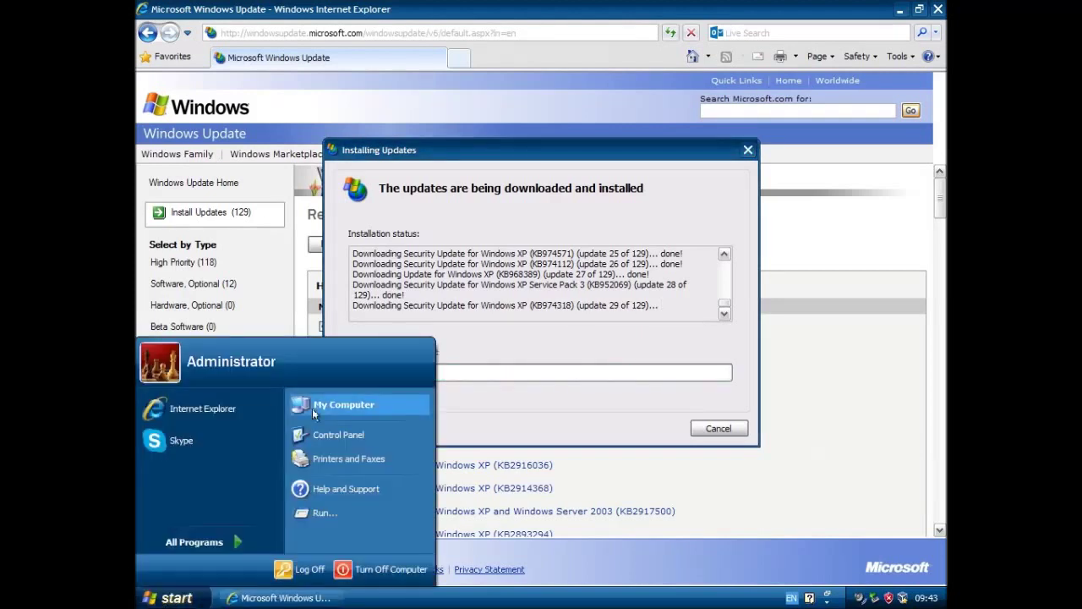
{"action": "left_click", "coordinate": [338, 405]}
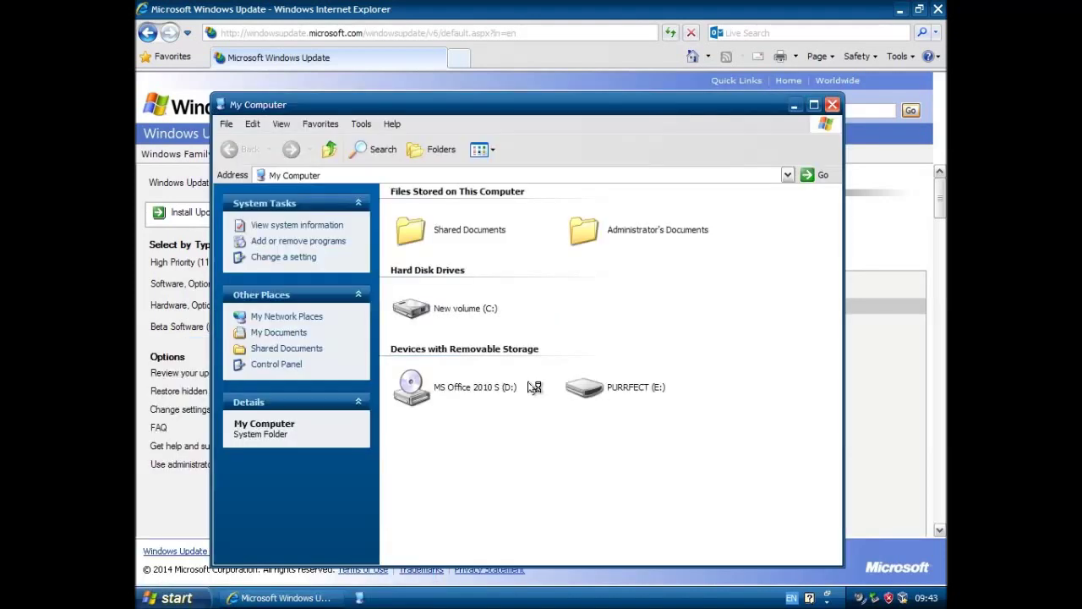
{"action": "left_click", "coordinate": [814, 105]}
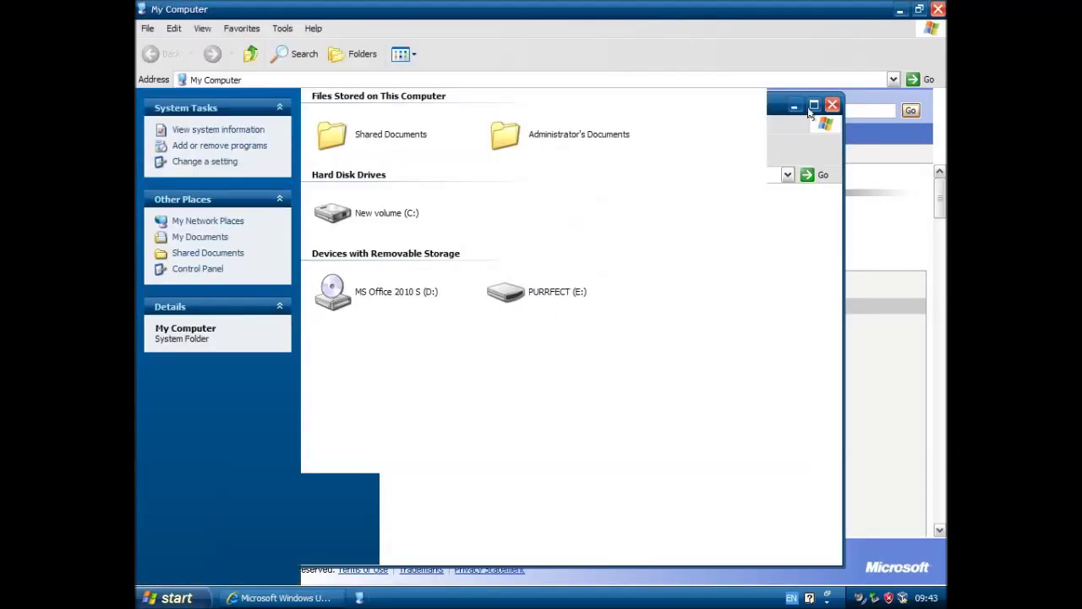
{"action": "left_click", "coordinate": [393, 292]}
{"action": "right_click", "coordinate": [402, 296]}
{"action": "left_click", "coordinate": [423, 303]}
{"action": "double_click", "coordinate": [329, 116]}
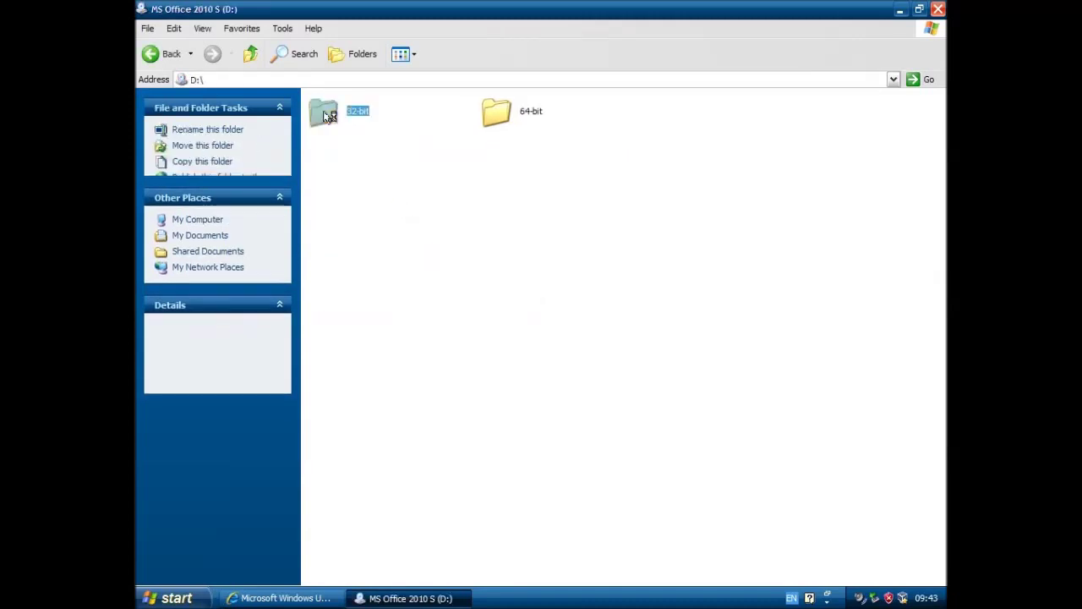
{"action": "left_click", "coordinate": [497, 378]}
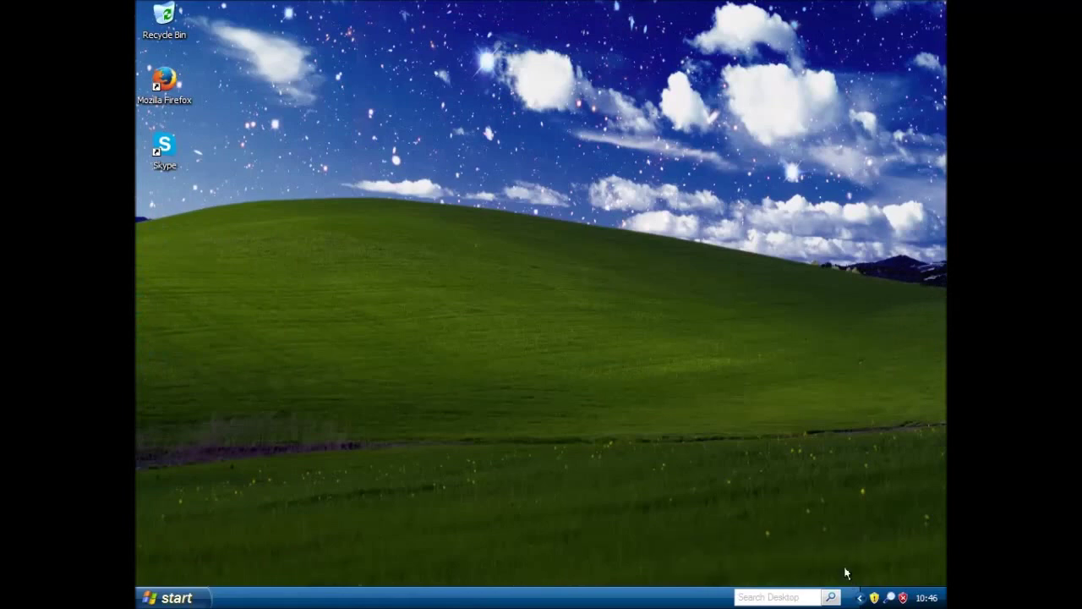
Download the listed security update from the tray notification
{"action": "mouse_move", "coordinate": [875, 598]}
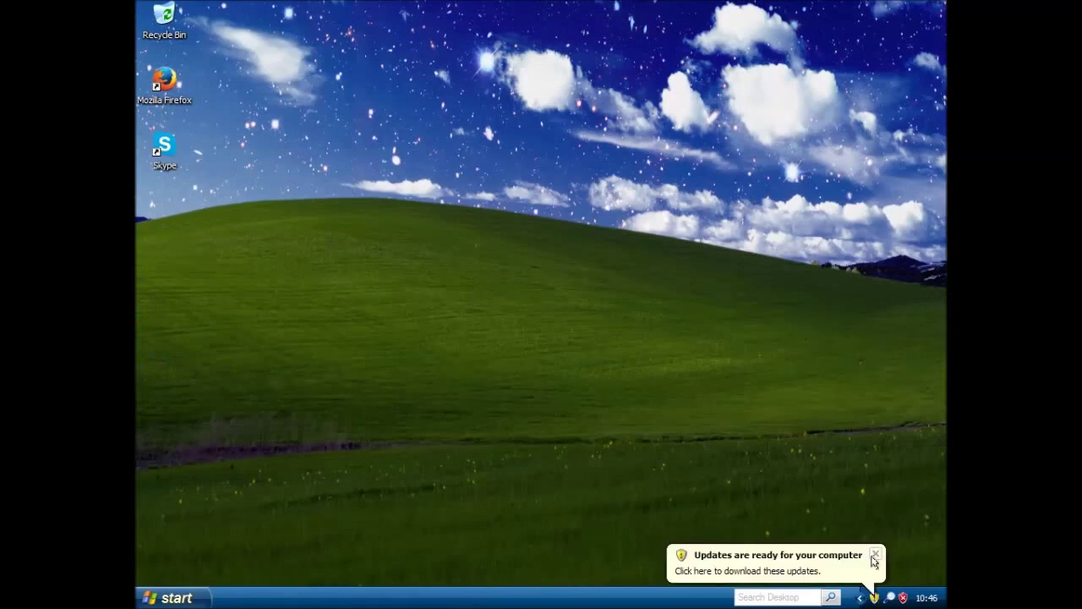
{"action": "left_click", "coordinate": [875, 599]}
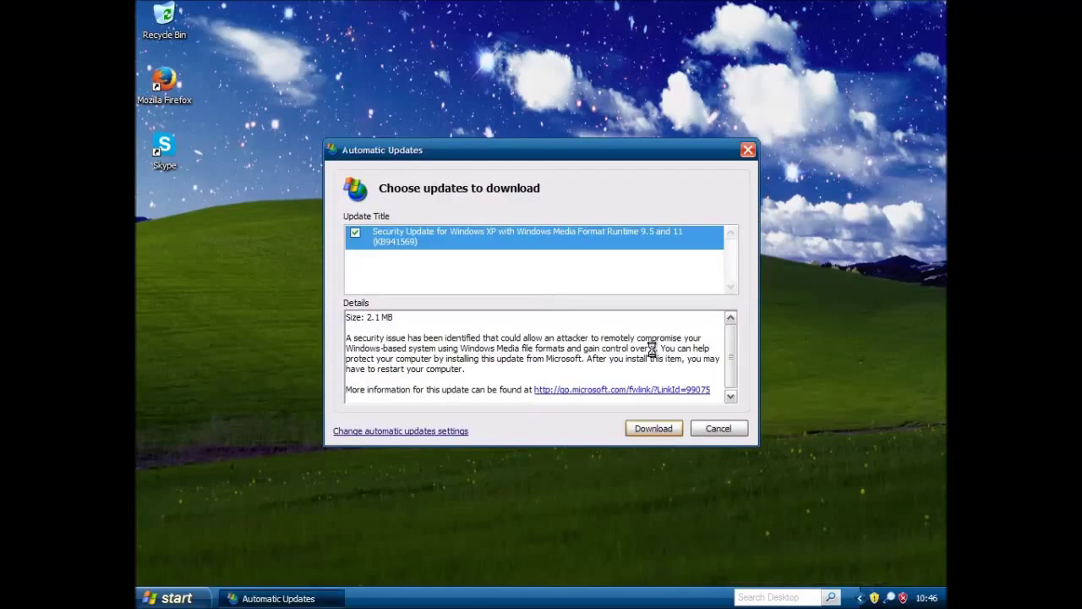
{"action": "left_click", "coordinate": [654, 428]}
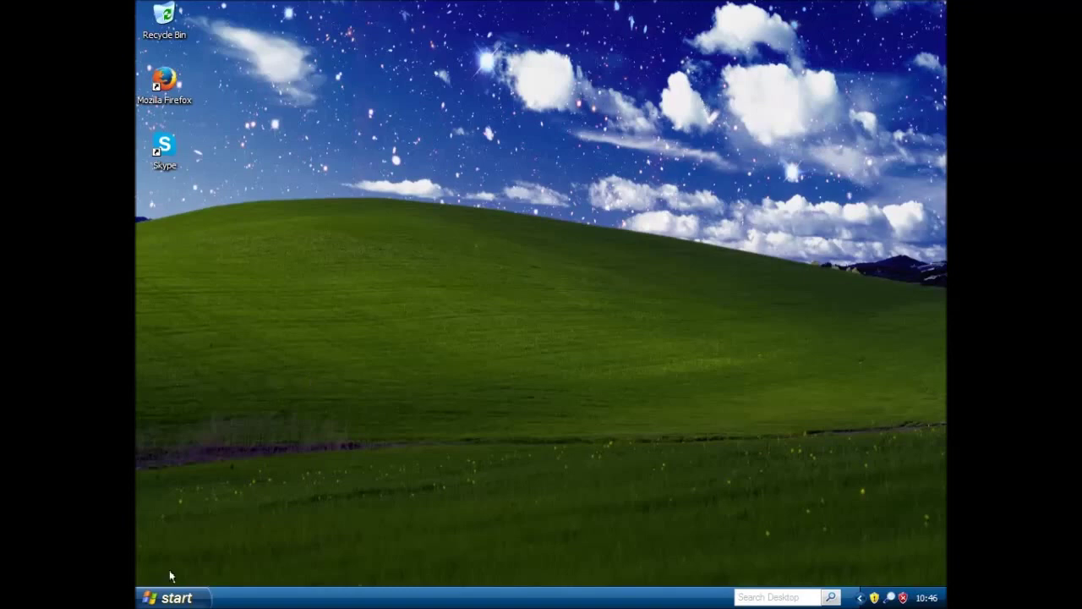
Open the Microsoft Office program group from All Programs as a folder
{"action": "left_click", "coordinate": [169, 601]}
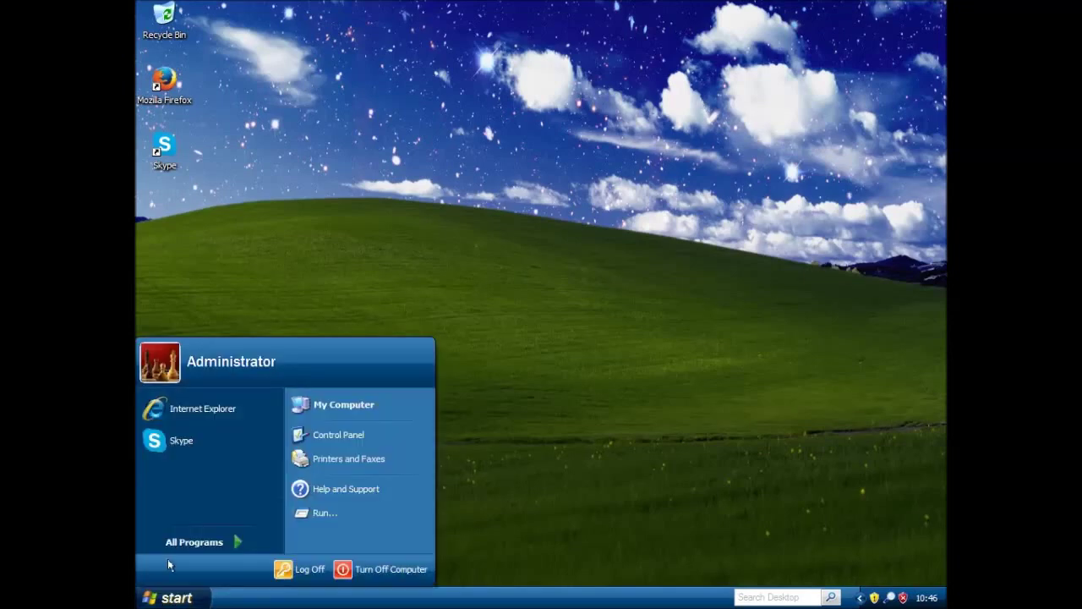
{"action": "left_click", "coordinate": [196, 542]}
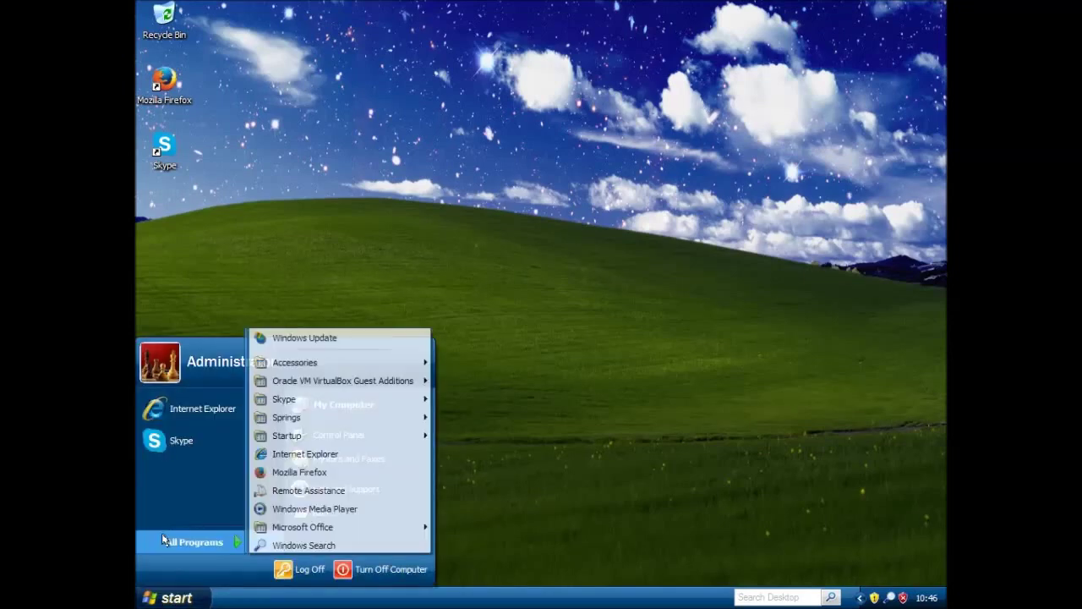
{"action": "right_click", "coordinate": [335, 529]}
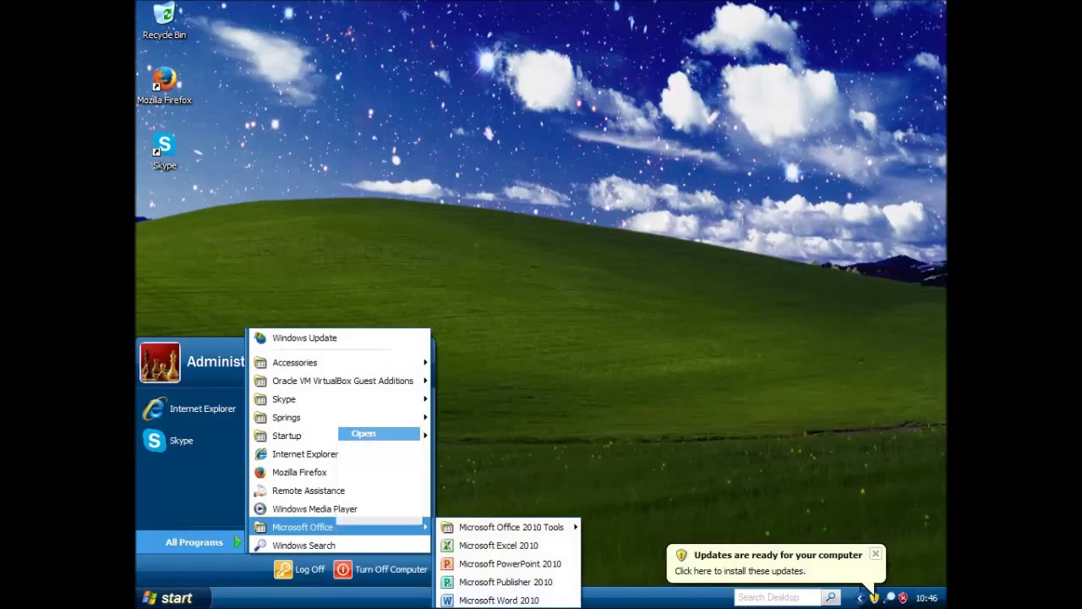
{"action": "left_click", "coordinate": [363, 433]}
Install the downloaded update with the express option and select the Word 2010 shortcut
{"action": "left_click", "coordinate": [808, 550]}
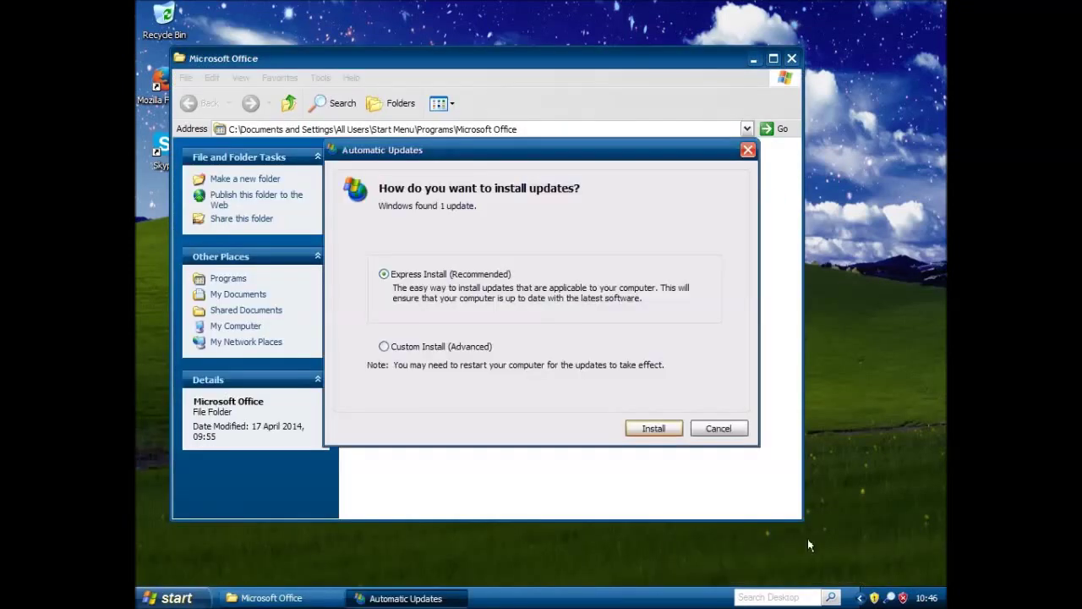
{"action": "left_click", "coordinate": [655, 431]}
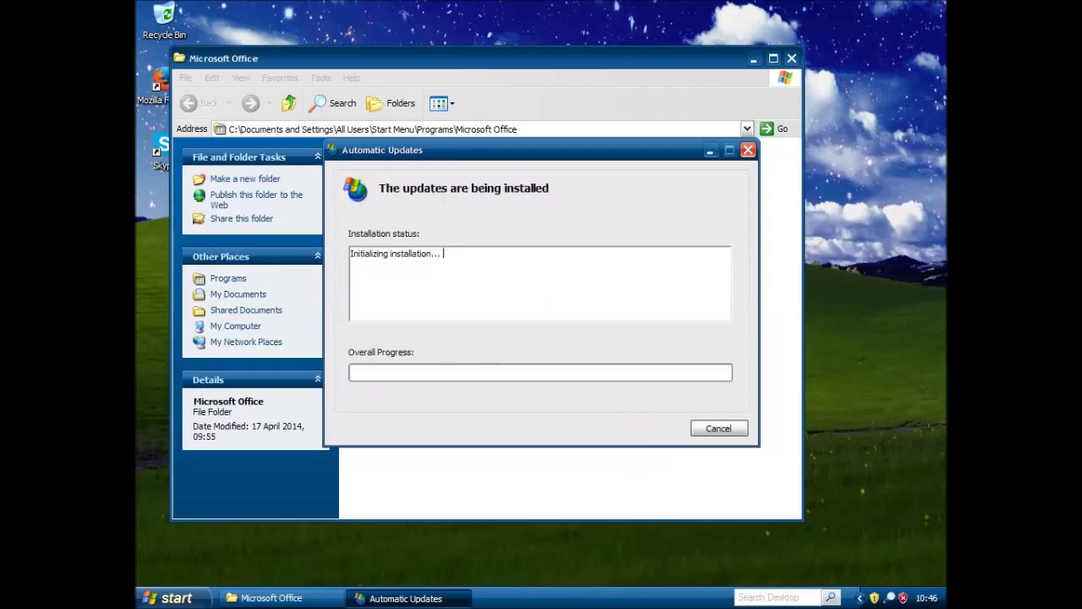
{"action": "left_click", "coordinate": [393, 258]}
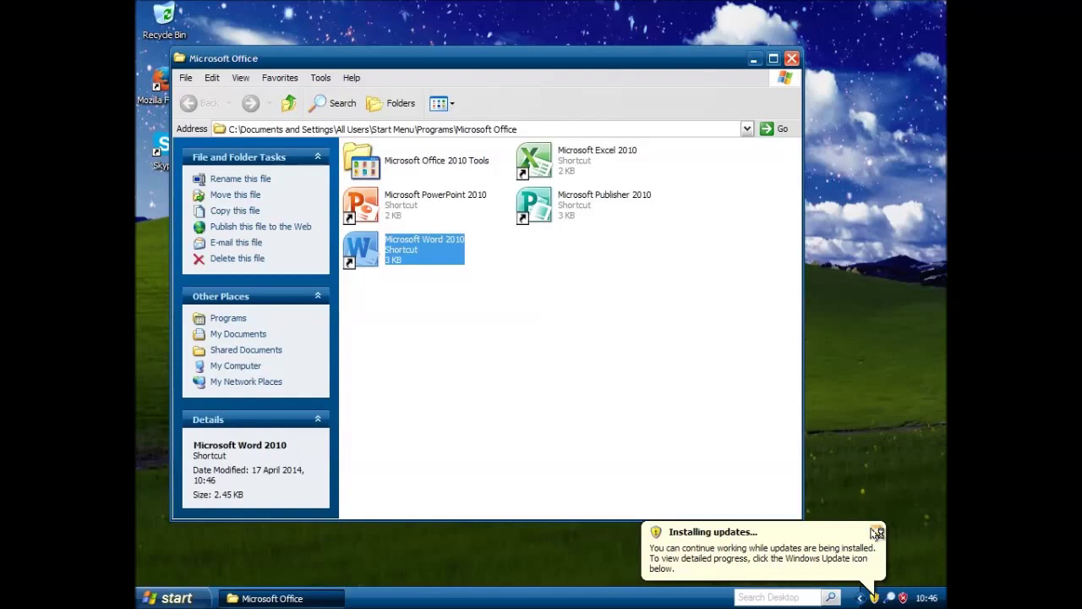
{"action": "left_click", "coordinate": [877, 533]}
Launch Word 2010 and zoom the page to 120%
{"action": "left_click", "coordinate": [791, 58]}
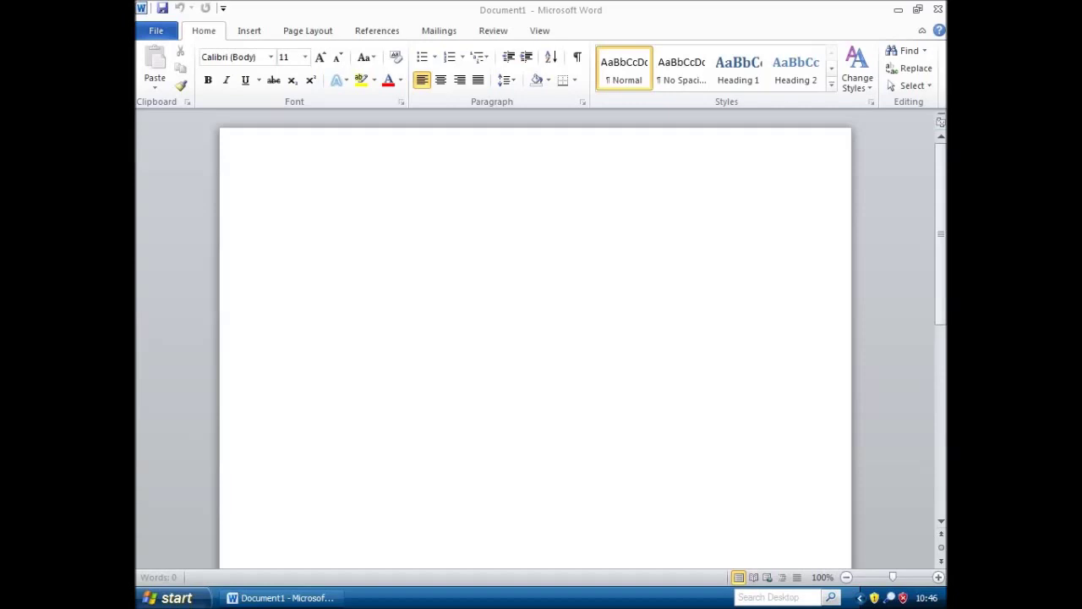
{"action": "left_click", "coordinate": [938, 577]}
{"action": "left_click", "coordinate": [938, 576]}
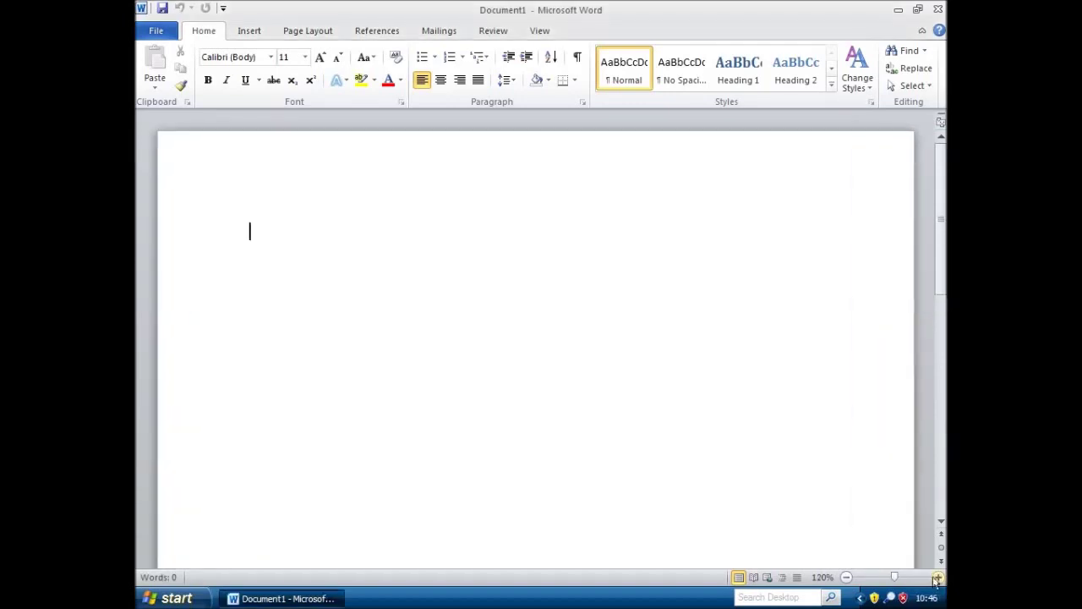
{"action": "scroll", "coordinate": [499, 218], "scroll_direction": "down", "scroll_amount": 3}
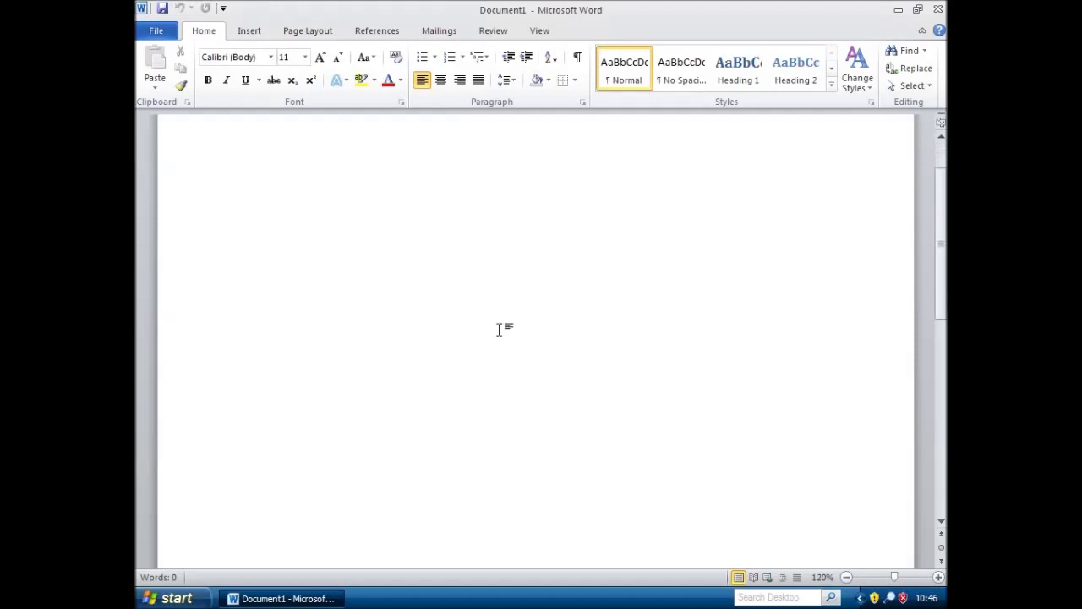
{"action": "scroll", "coordinate": [499, 329], "scroll_direction": "down", "scroll_amount": 5}
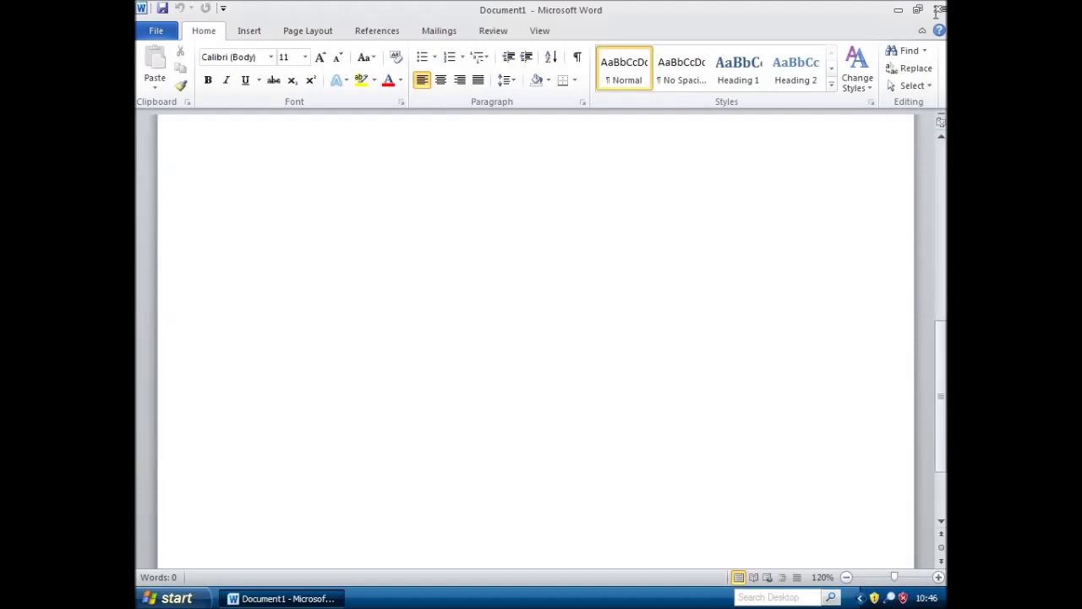
{"action": "key", "text": "alt+n"}
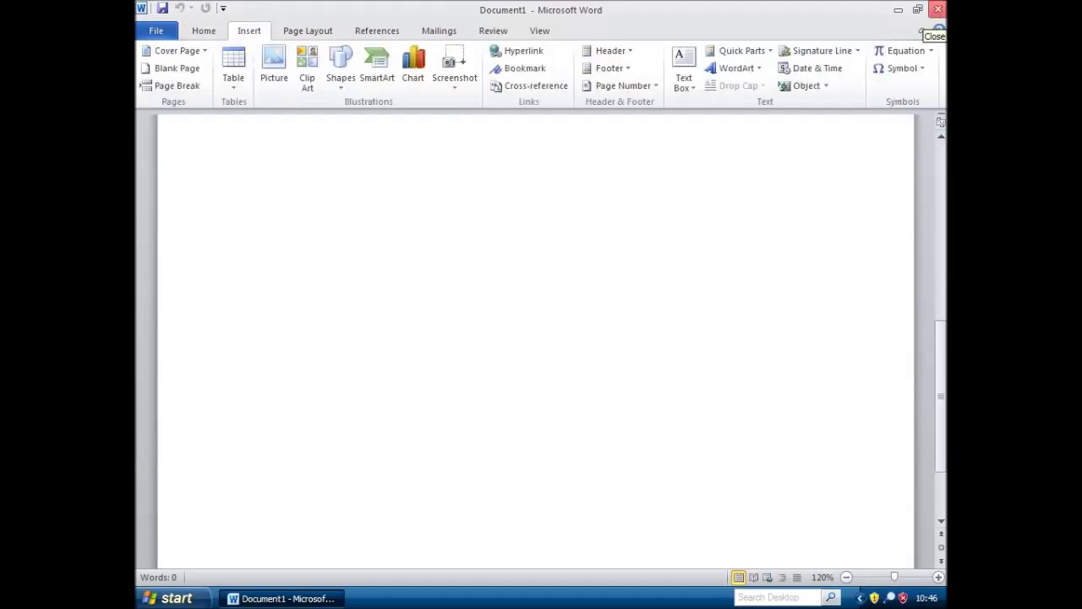
{"action": "scroll", "coordinate": [922, 30], "scroll_direction": "up", "scroll_amount": 5}
Type lines about MJ's album XSCAPE and 'It's gonna SLAAAYYYY.', leaving update settings unchanged
{"action": "key", "text": "Return"}
{"action": "key", "text": "Return"}
{"action": "type", "text": "M"}
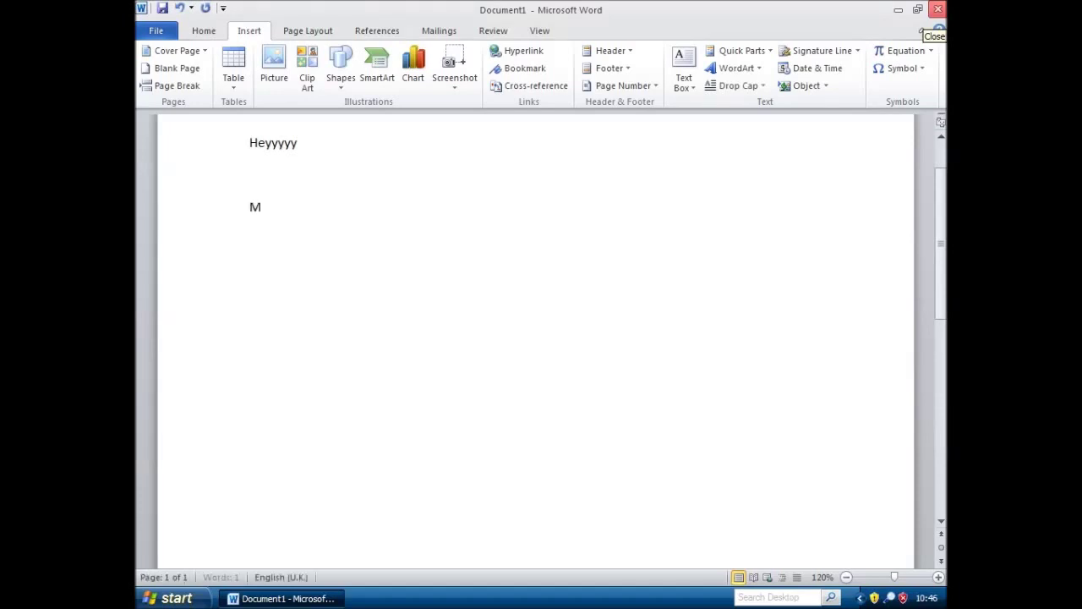
{"action": "type", "text": "J's nw vid"}
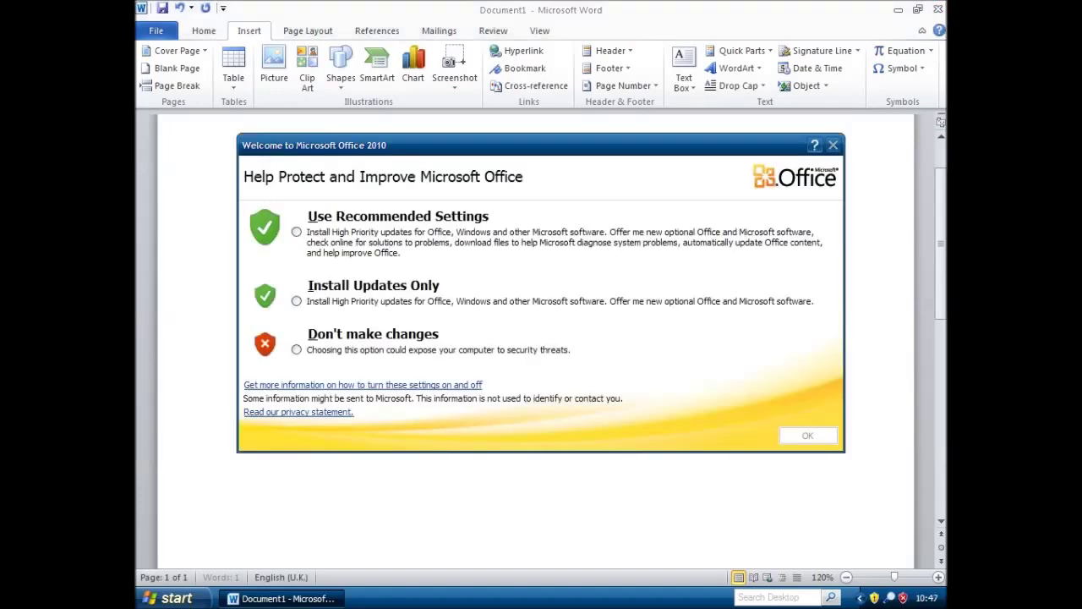
{"action": "left_click", "coordinate": [378, 353]}
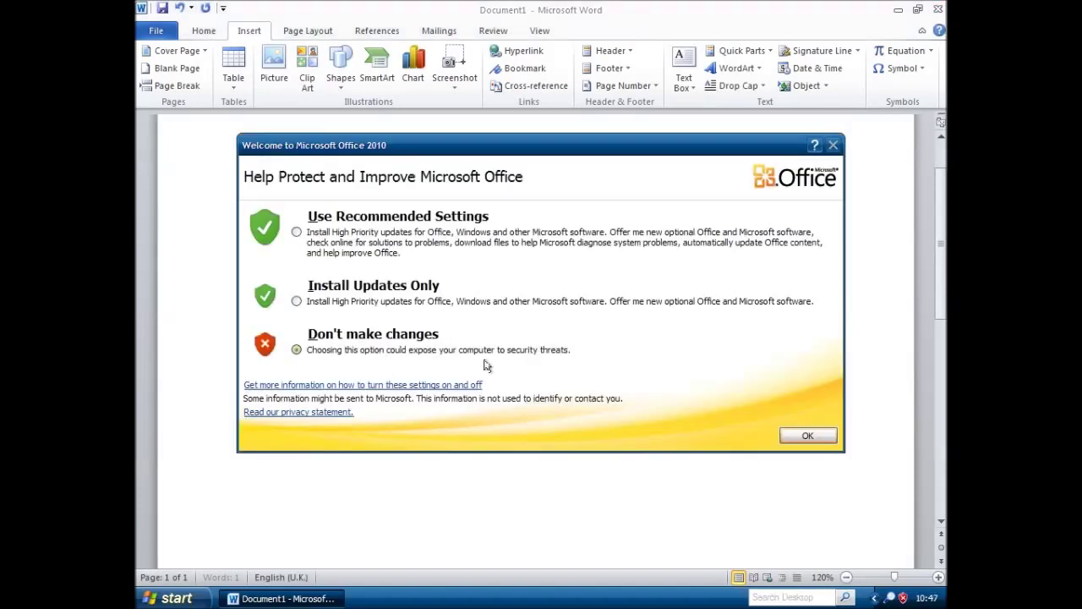
{"action": "key", "text": "Return"}
{"action": "type", "text": "m XSCAPE"}
{"action": "key", "text": "Return"}
{"action": "key", "text": "Return"}
{"action": "type", "text": "It's gonna SLAAAYYY"}
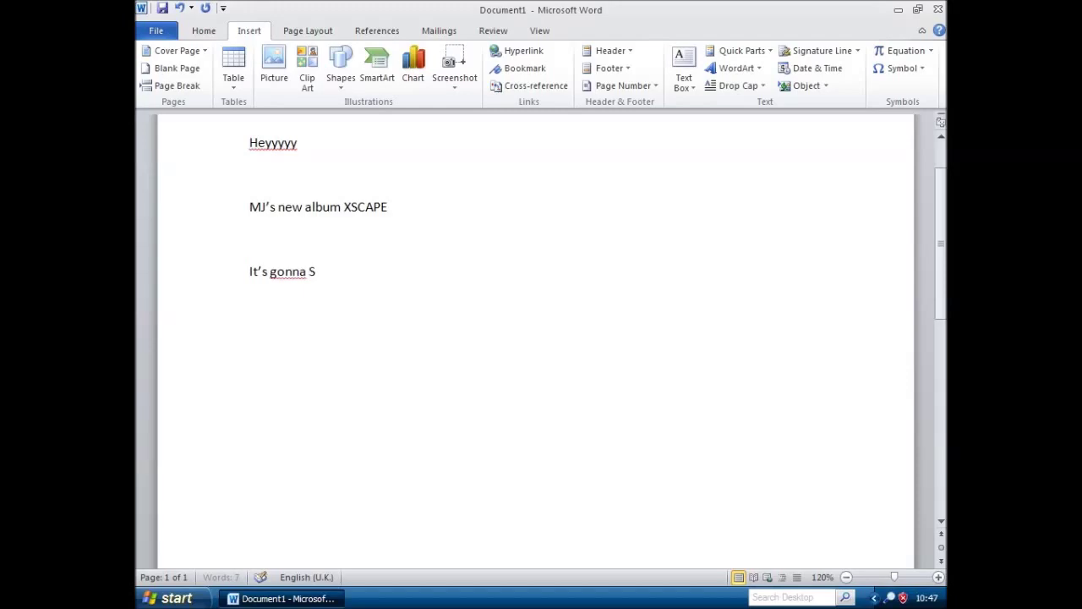
{"action": "type", "text": "Y."}
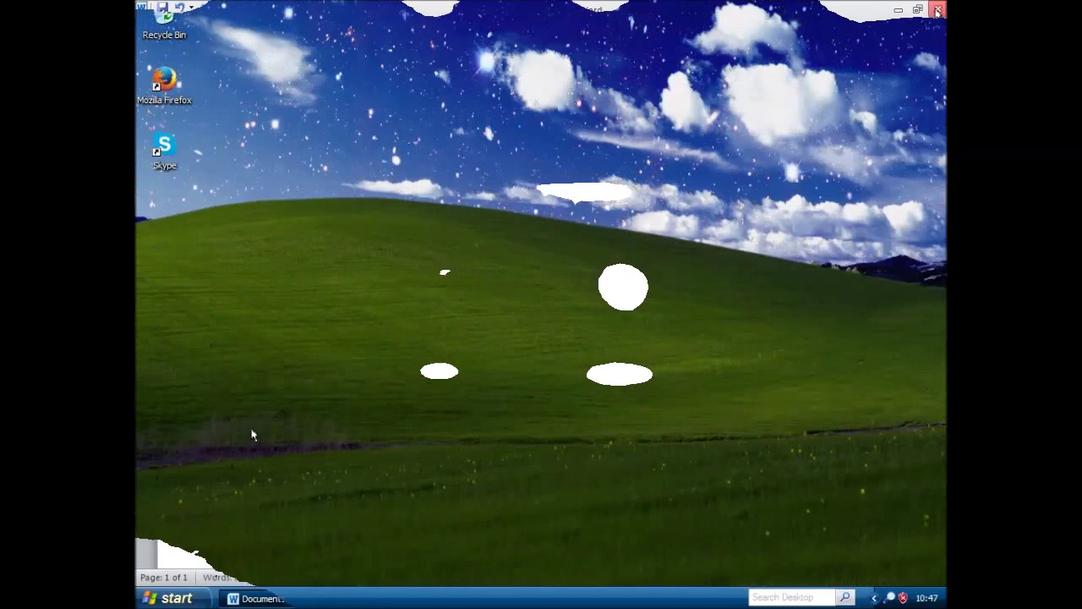
{"action": "left_click_drag", "start_coordinate": [796, 520], "coordinate": [234, 66]}
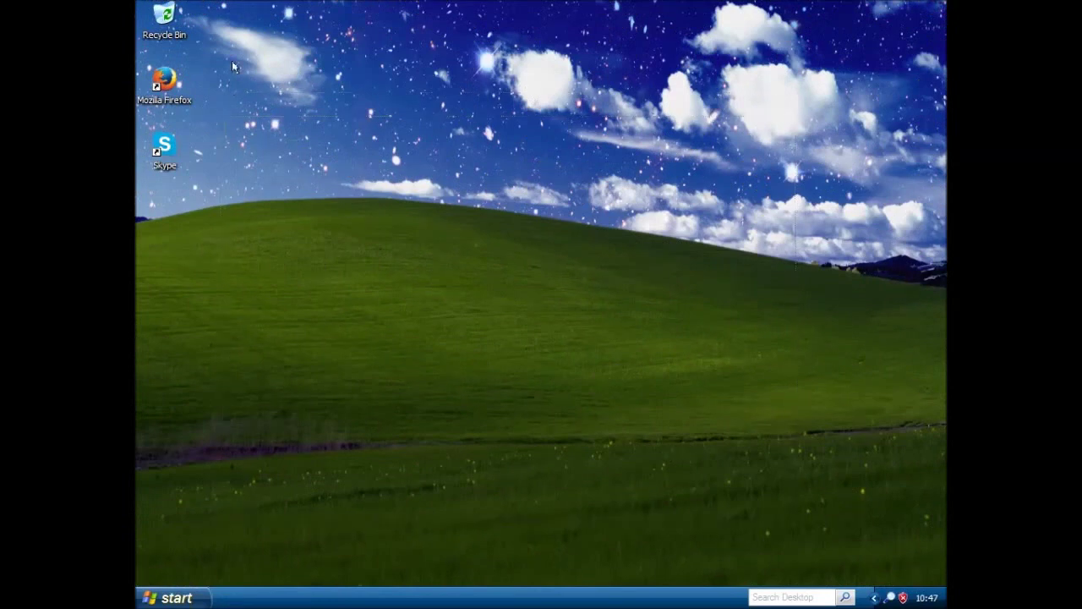
{"action": "left_click", "coordinate": [191, 594]}
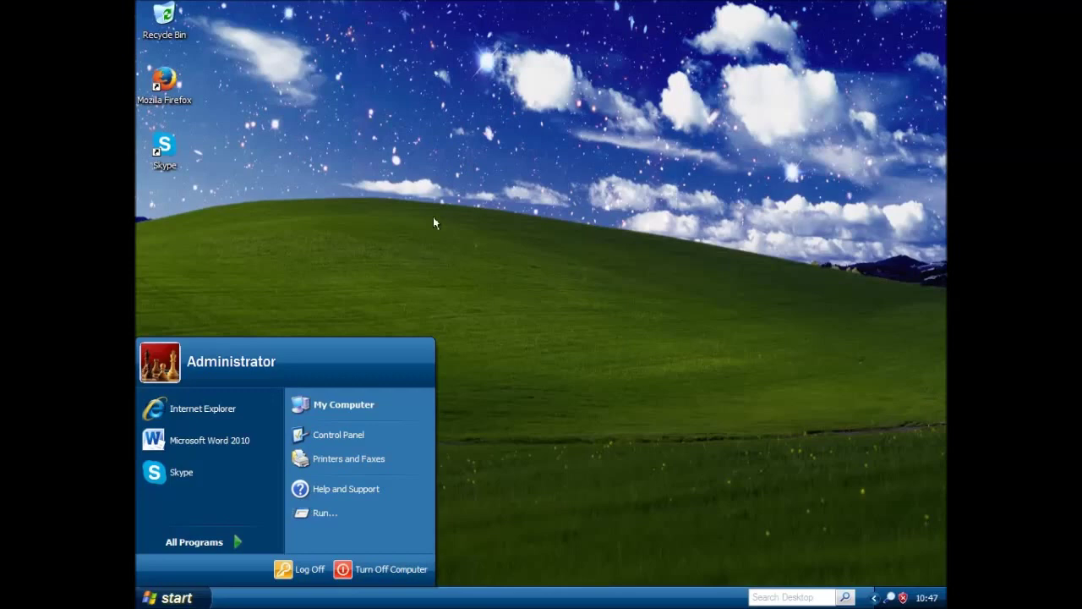
{"action": "left_click", "coordinate": [331, 487]}
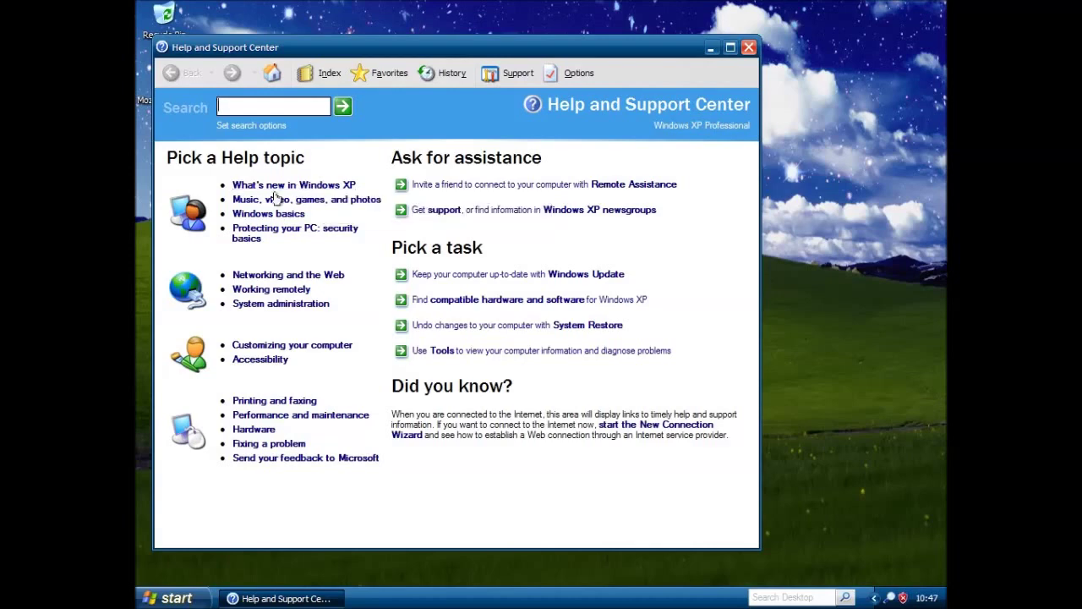
{"action": "left_click", "coordinate": [749, 49]}
{"action": "key", "text": "super"}
{"action": "key", "text": "r"}
{"action": "key", "text": "Return"}
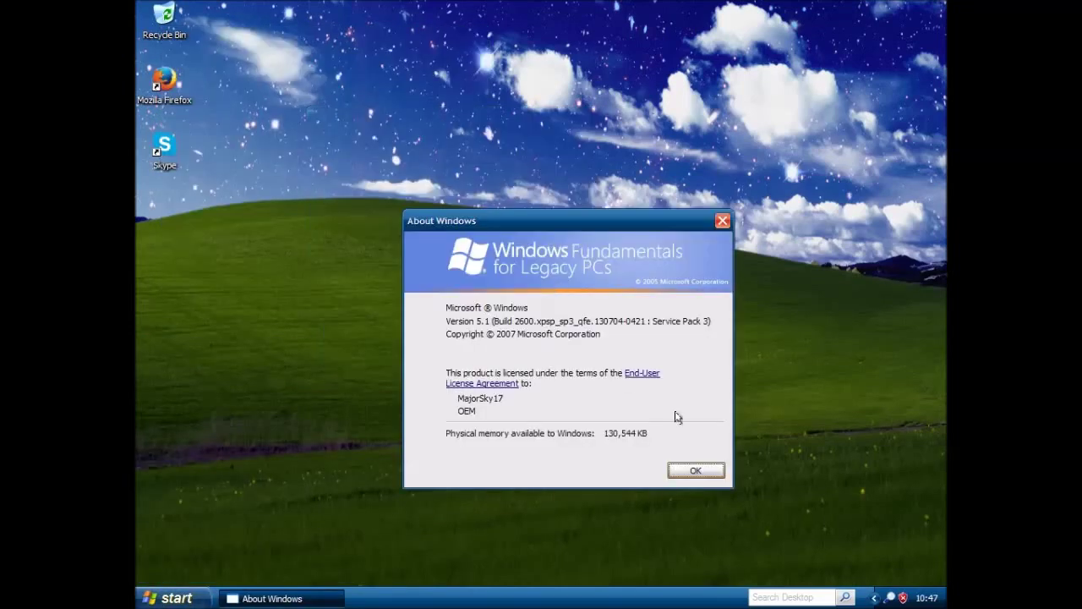
{"action": "left_click", "coordinate": [684, 472]}
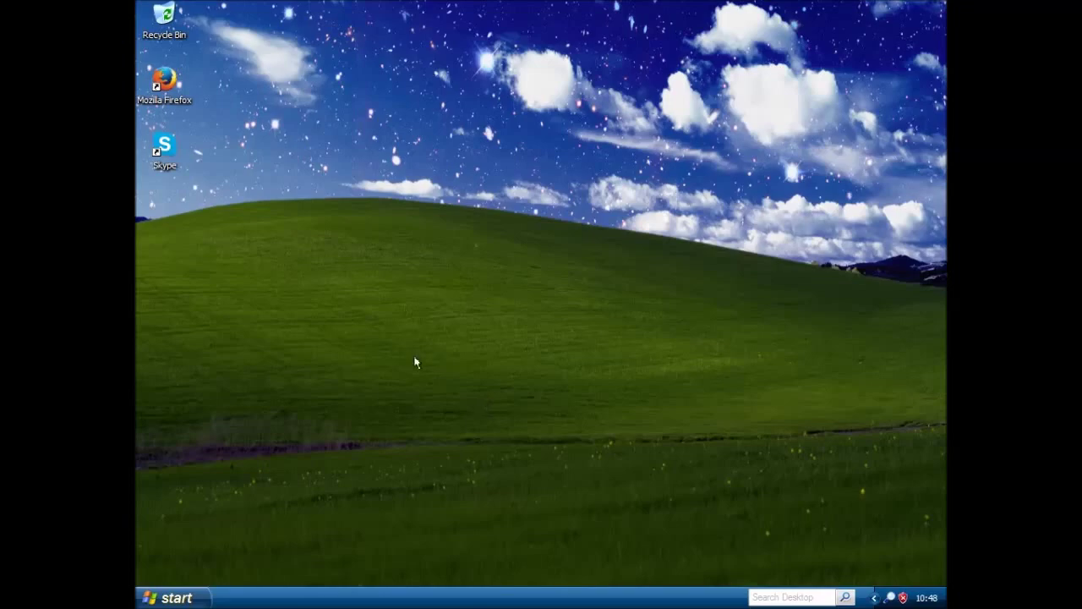
{"action": "left_click", "coordinate": [182, 597]}
Restart the computer and log back on as Administrator with the account password
{"action": "left_click", "coordinate": [357, 571]}
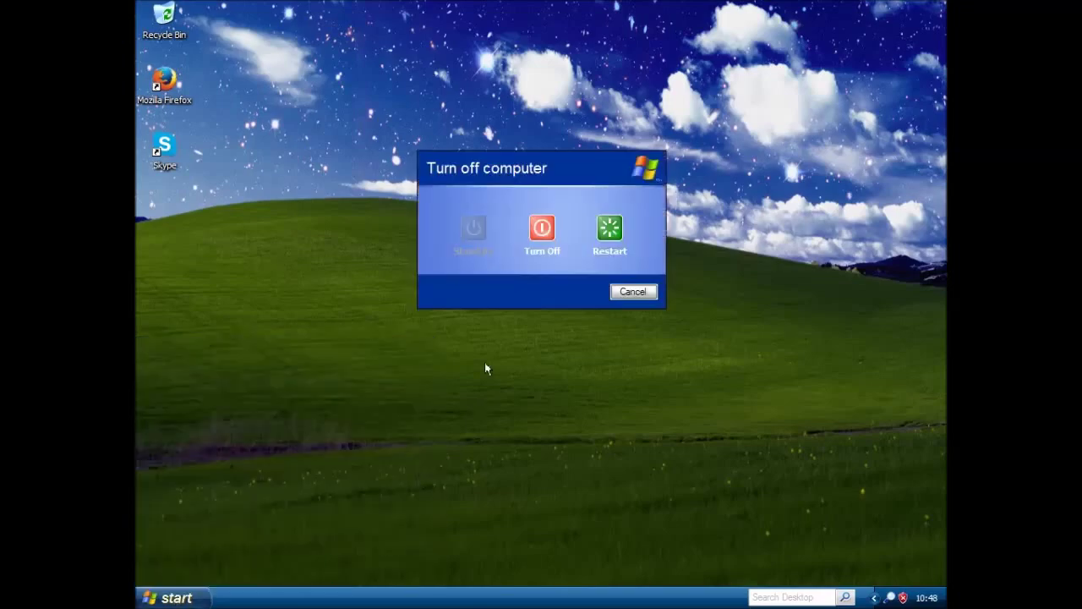
{"action": "left_click", "coordinate": [541, 225]}
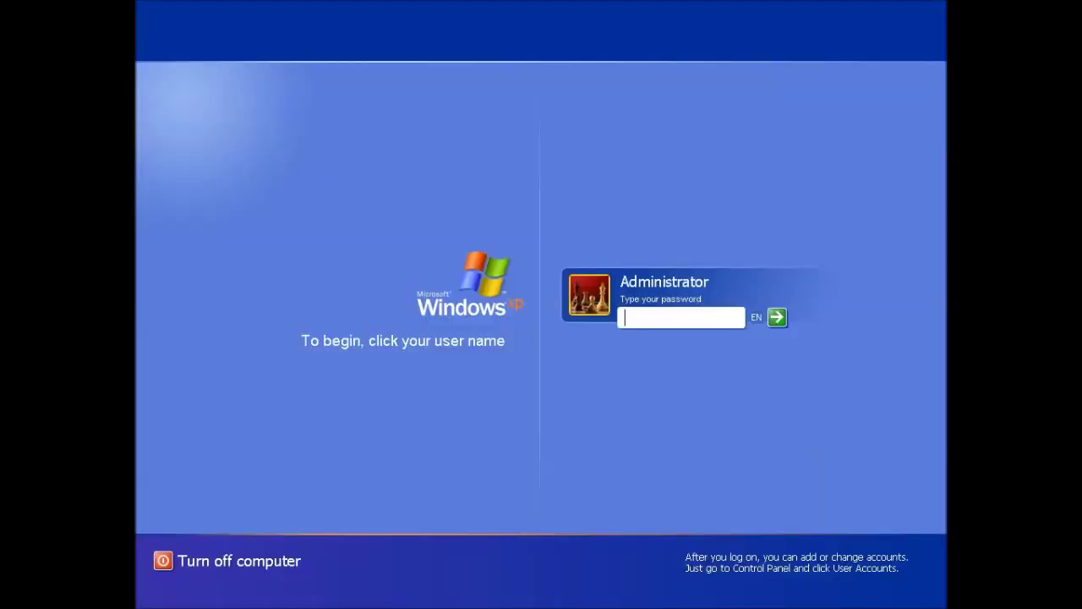
{"action": "type", "text": "***********"}
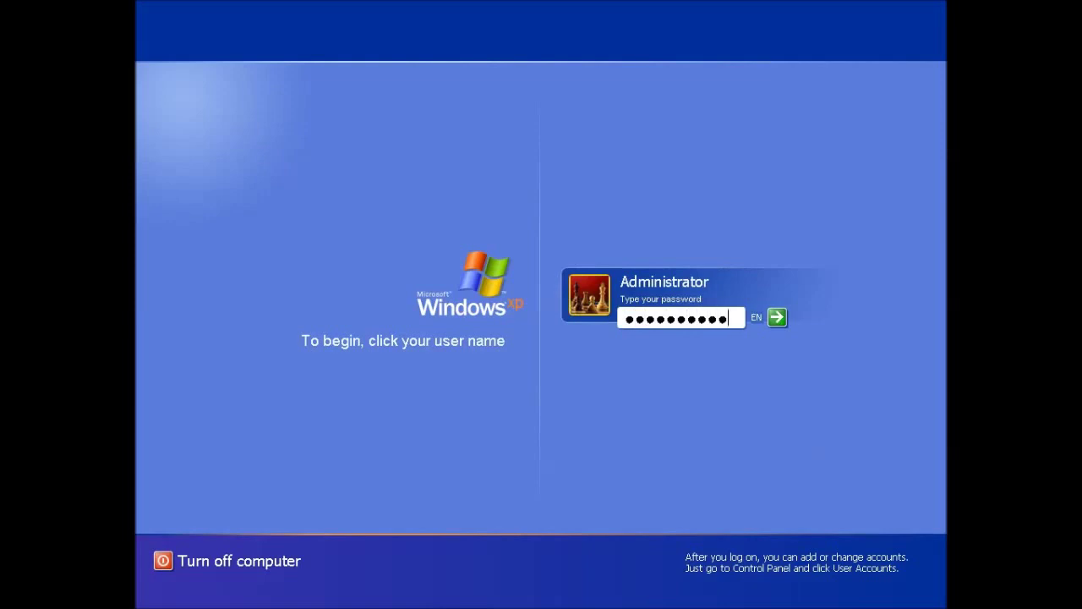
{"action": "key", "text": "Return"}
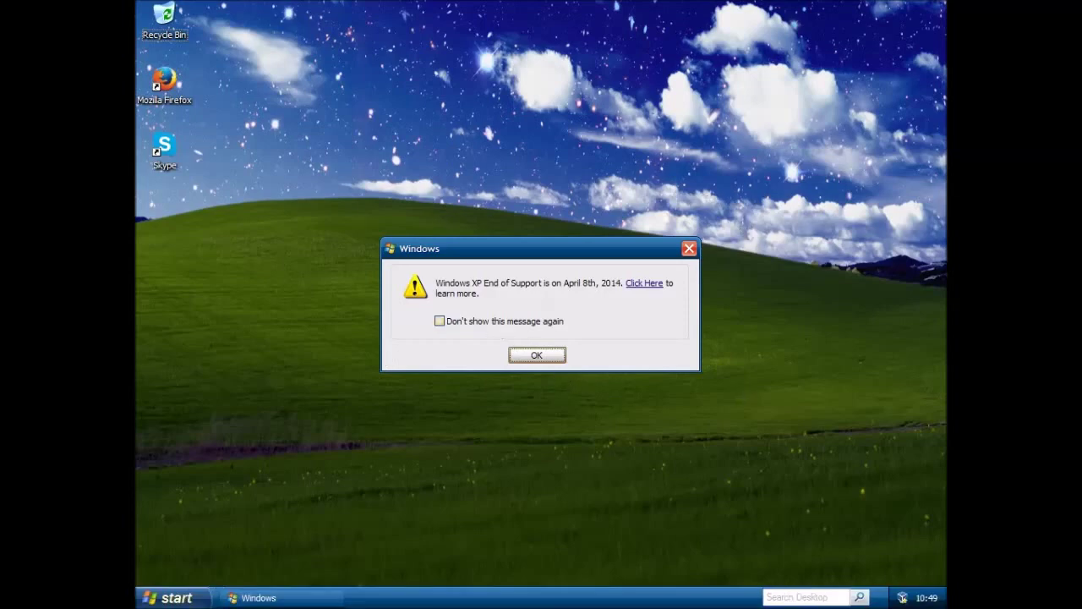
Close the end-of-support notice and notification message, launch Firefox, and dismiss the antivirus balloon
{"action": "left_click", "coordinate": [535, 356]}
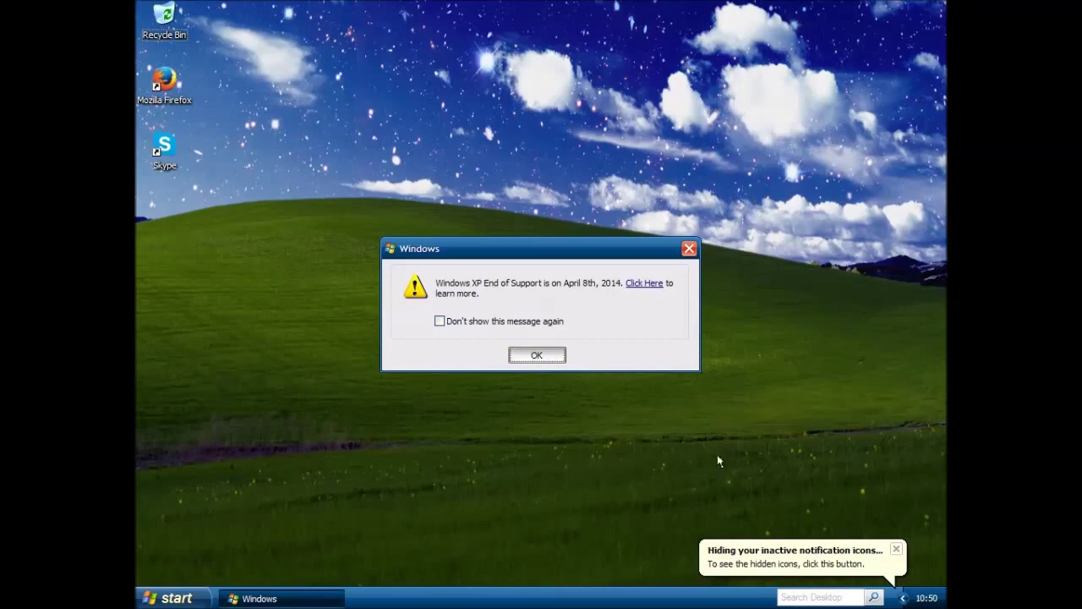
{"action": "left_click", "coordinate": [894, 551]}
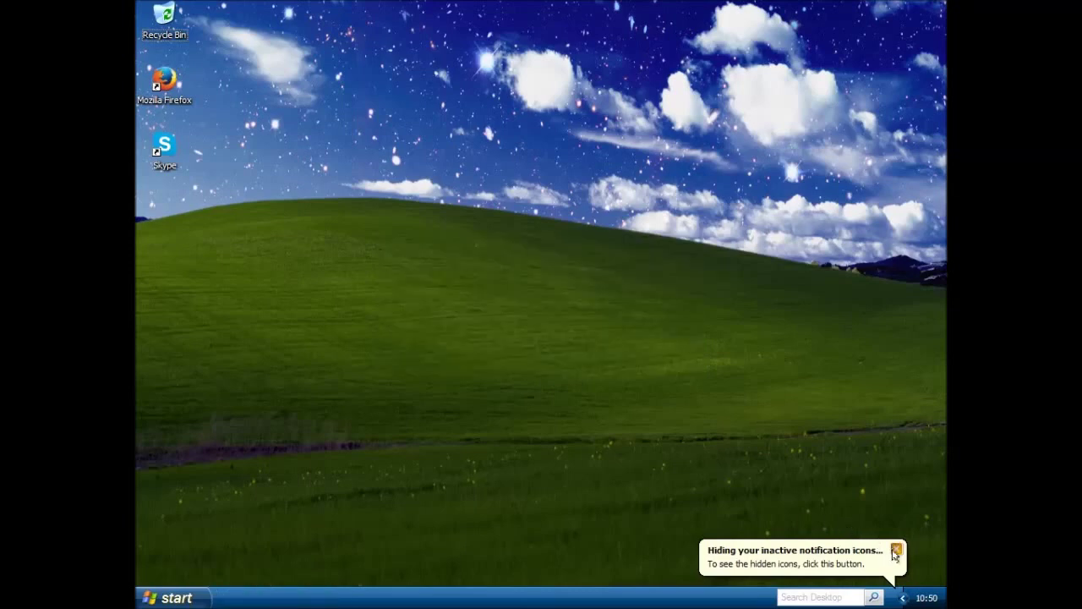
{"action": "double_click", "coordinate": [165, 82]}
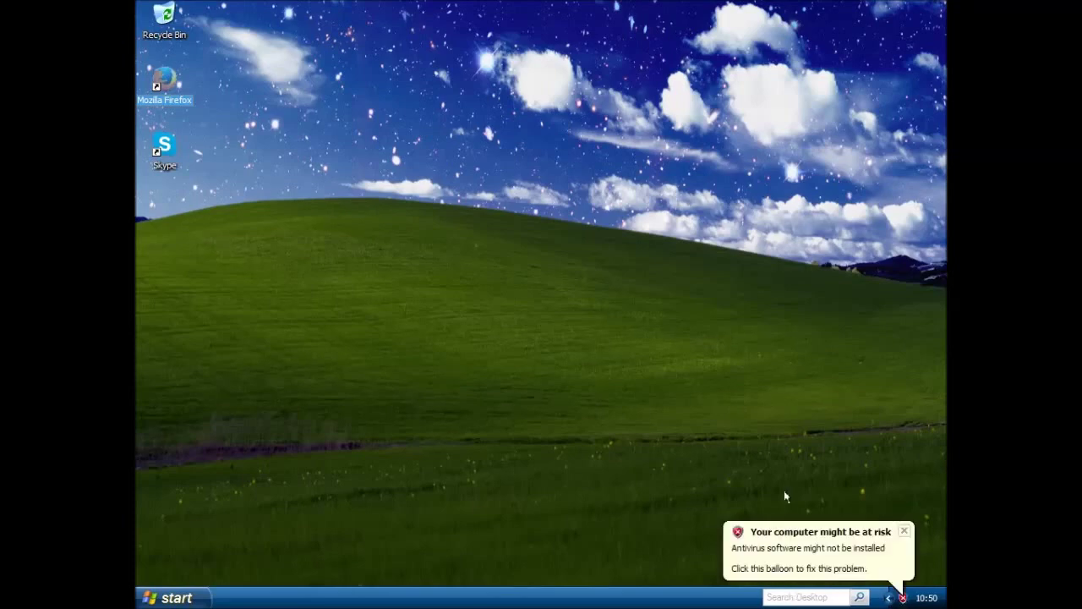
{"action": "left_click", "coordinate": [904, 531]}
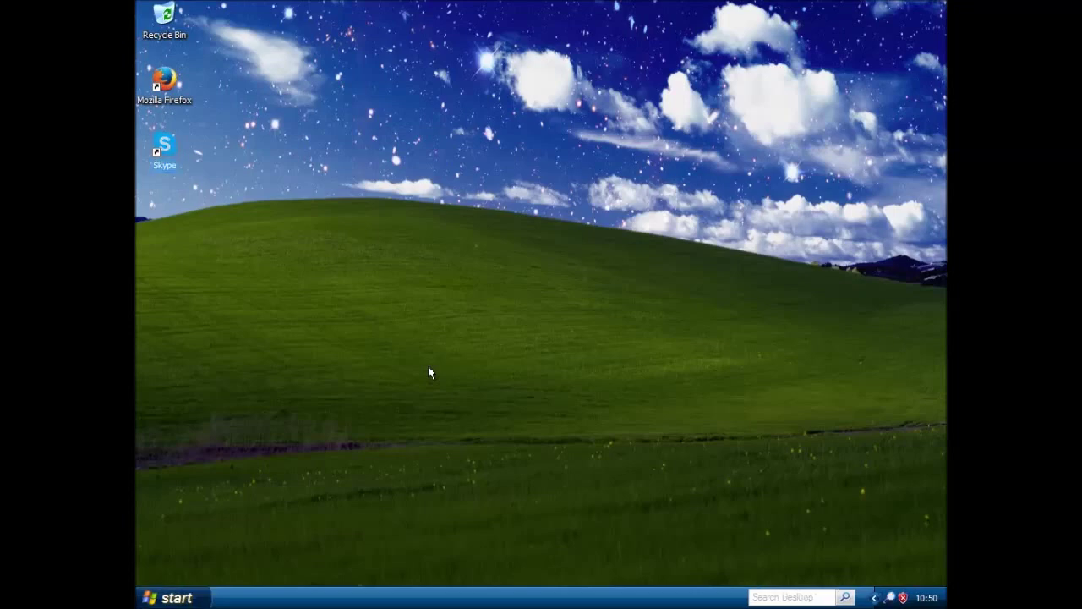
Run services.msc from the Run dialog, correcting the mistyped command before running it
{"action": "key", "text": "super"}
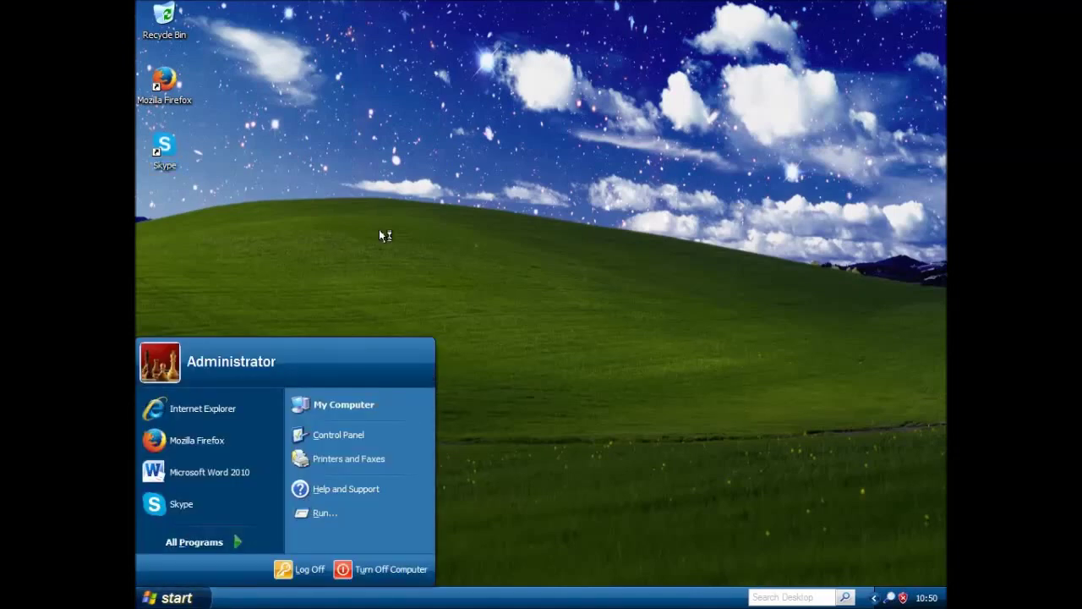
{"action": "key", "text": "Escape"}
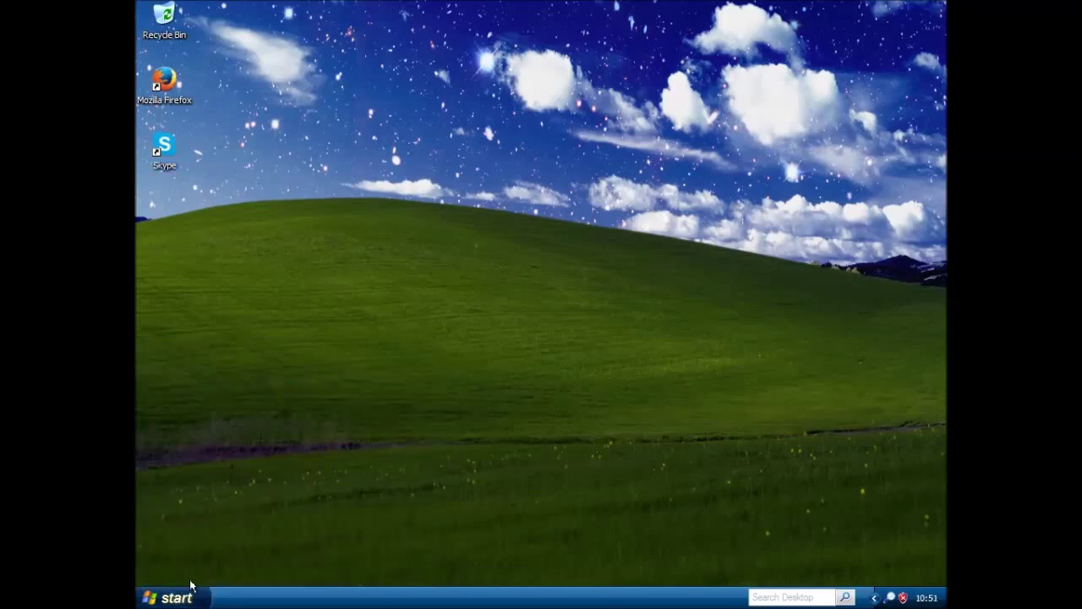
{"action": "key", "text": "super"}
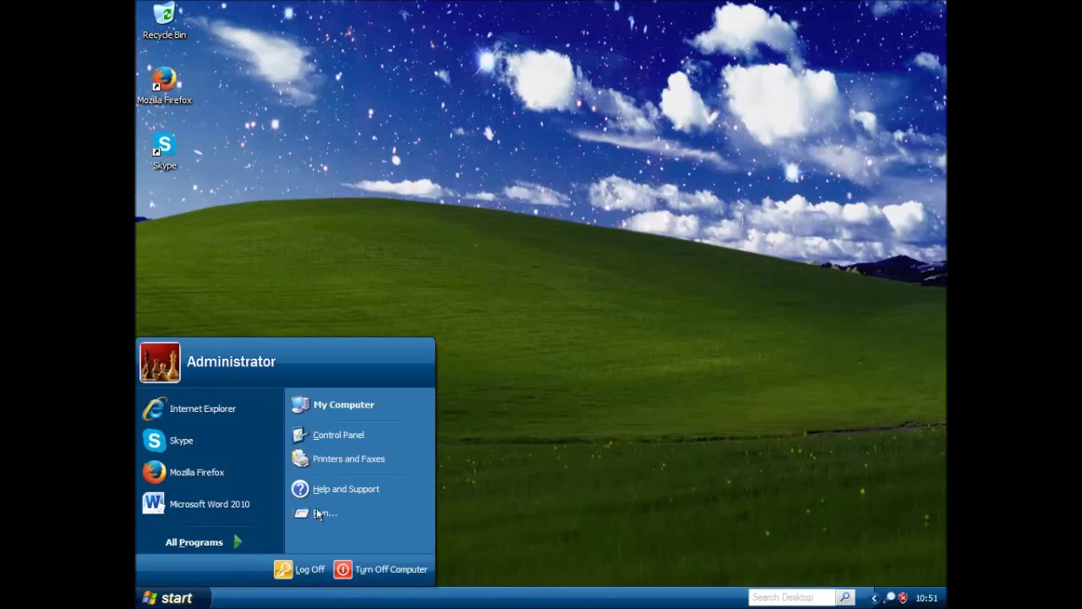
{"action": "left_click", "coordinate": [526, 416]}
{"action": "type", "text": "services.msc"}
{"action": "key", "text": "BackSpace"}
{"action": "key", "text": "BackSpace"}
{"action": "key", "text": "BackSpace"}
{"action": "key", "text": "BackSpace"}
{"action": "type", "text": ".msc"}
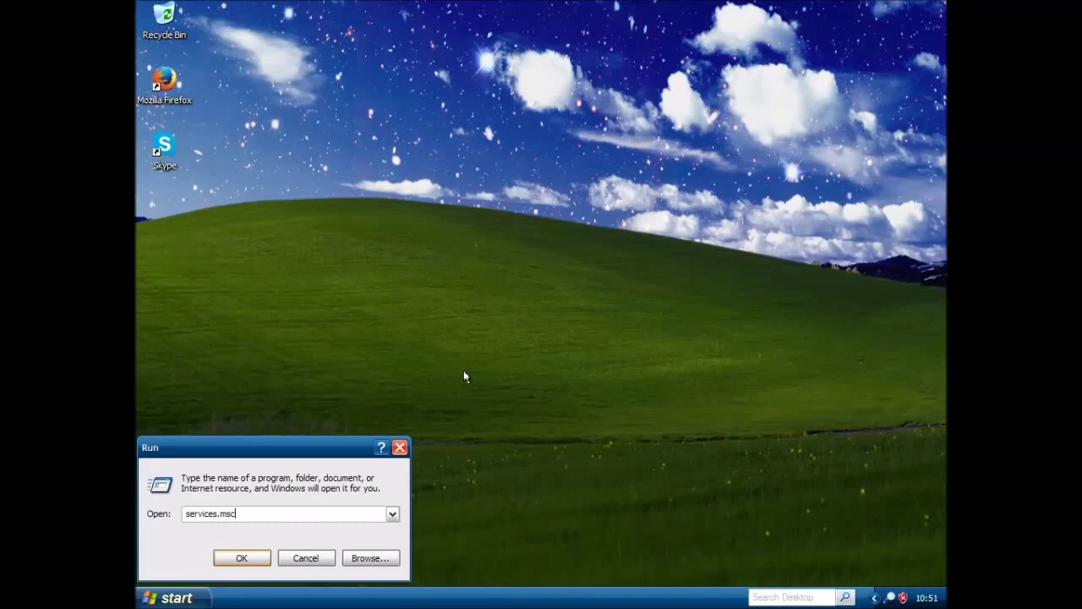
{"action": "key", "text": "Return"}
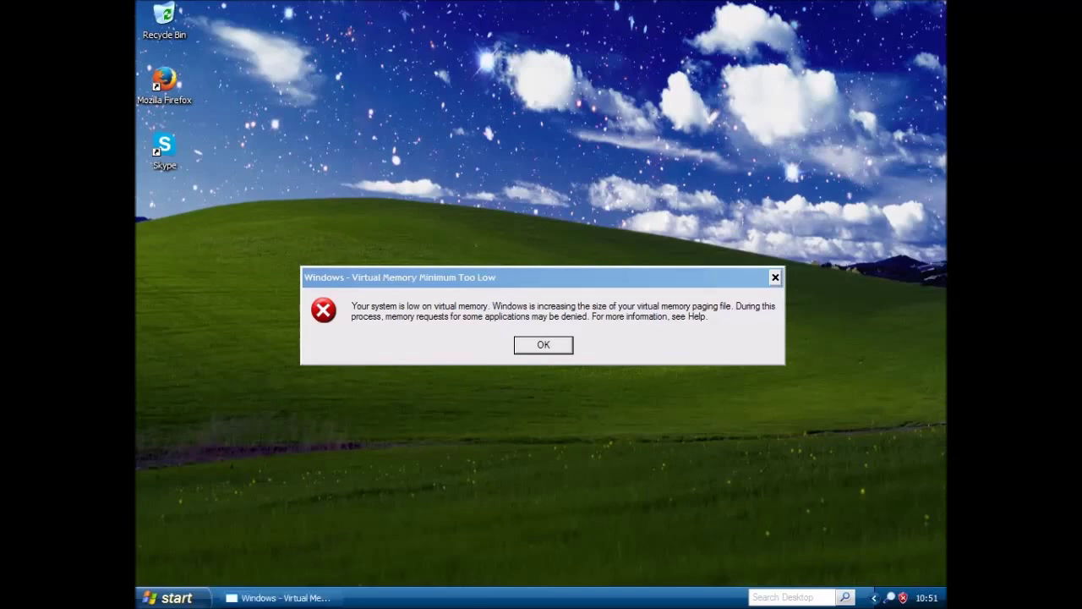
Dismiss the low virtual memory error, then maximize, scroll through and close the Services console
{"action": "left_click", "coordinate": [532, 342]}
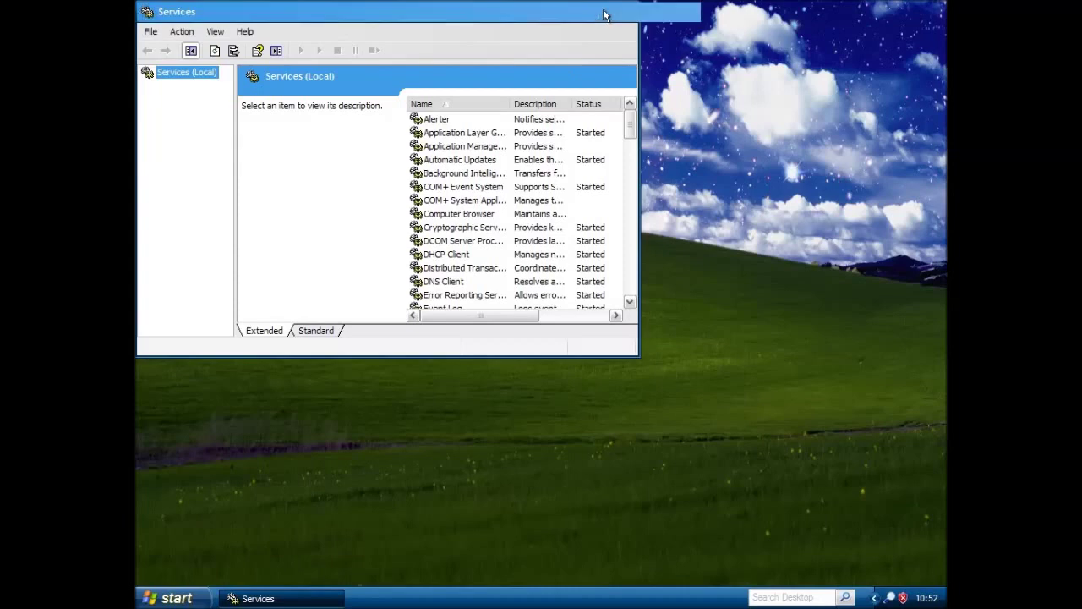
{"action": "left_click", "coordinate": [609, 12]}
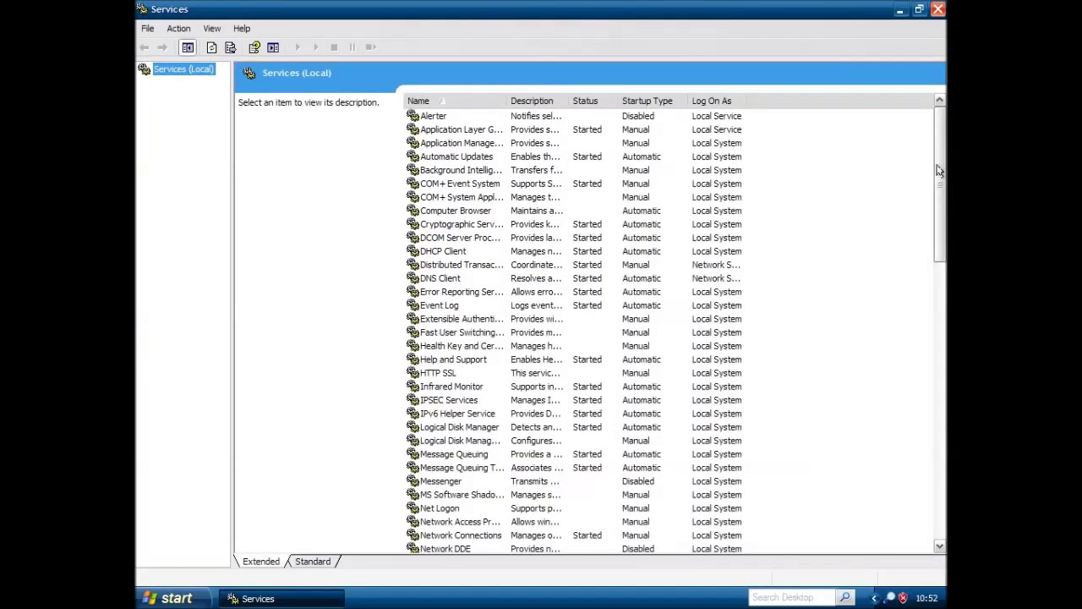
{"action": "left_click_drag", "start_coordinate": [938, 245], "coordinate": [941, 191]}
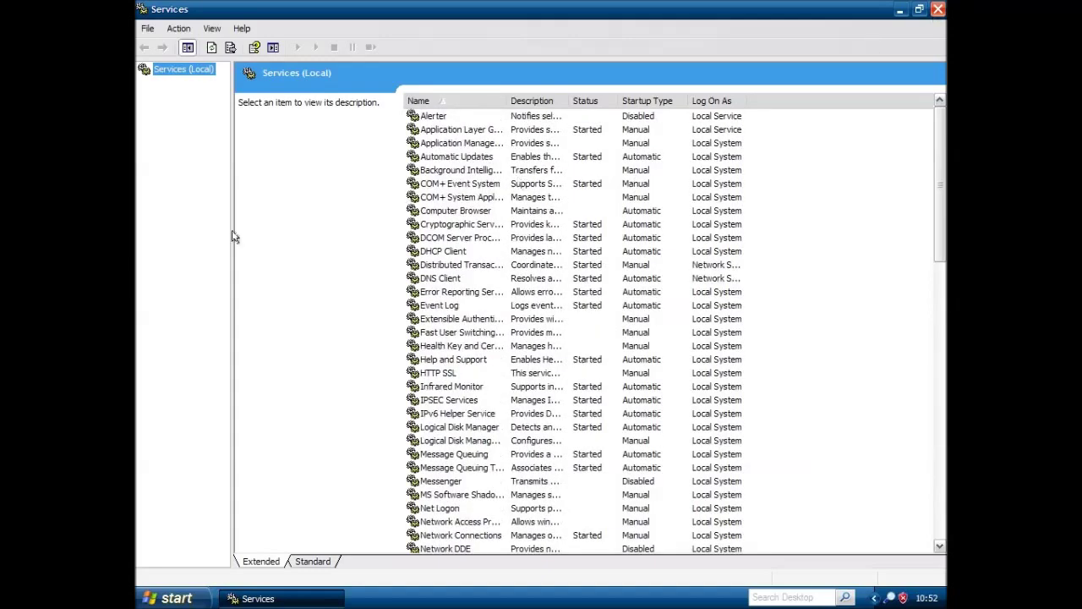
{"action": "key", "text": "alt+F4"}
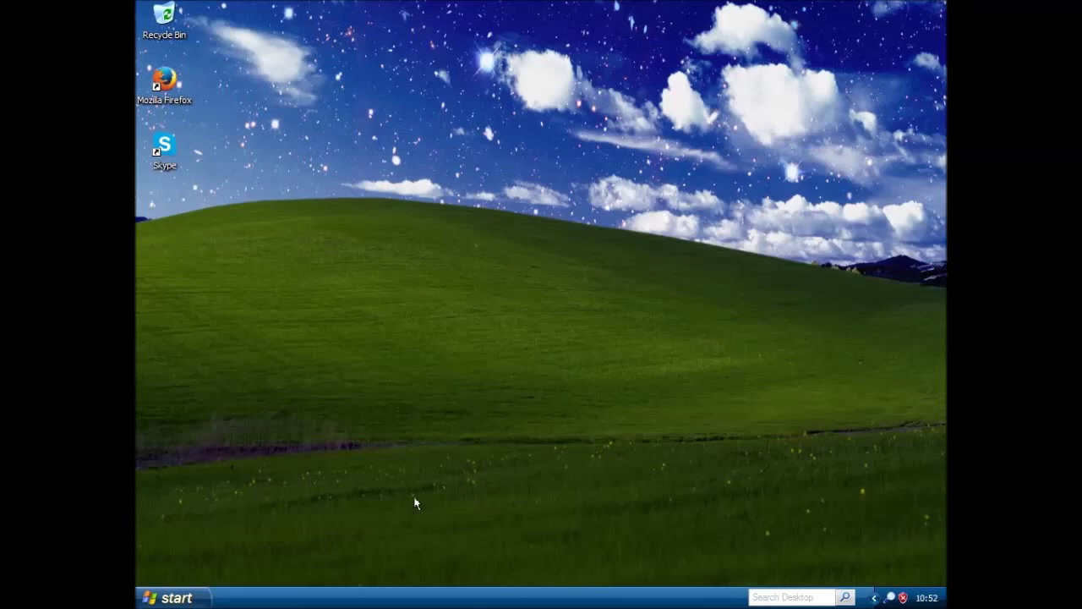
Launch Word 2010, type '64MB RAM. Throwback. :)', and close it choosing Don't Save
{"action": "left_click", "coordinate": [178, 598]}
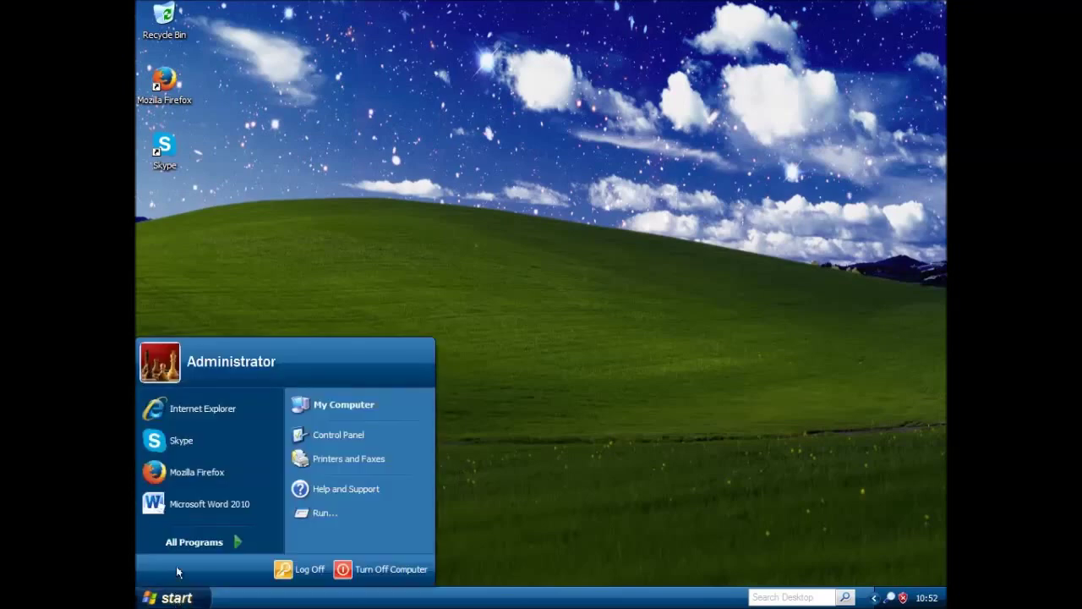
{"action": "left_click", "coordinate": [180, 508]}
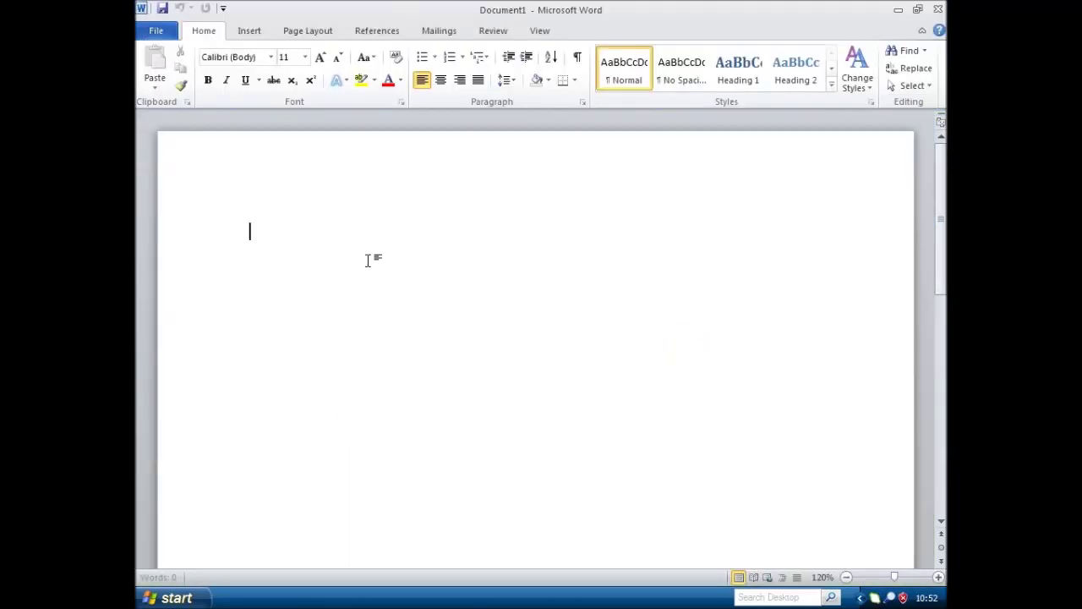
{"action": "type", "text": "64MB RAM"}
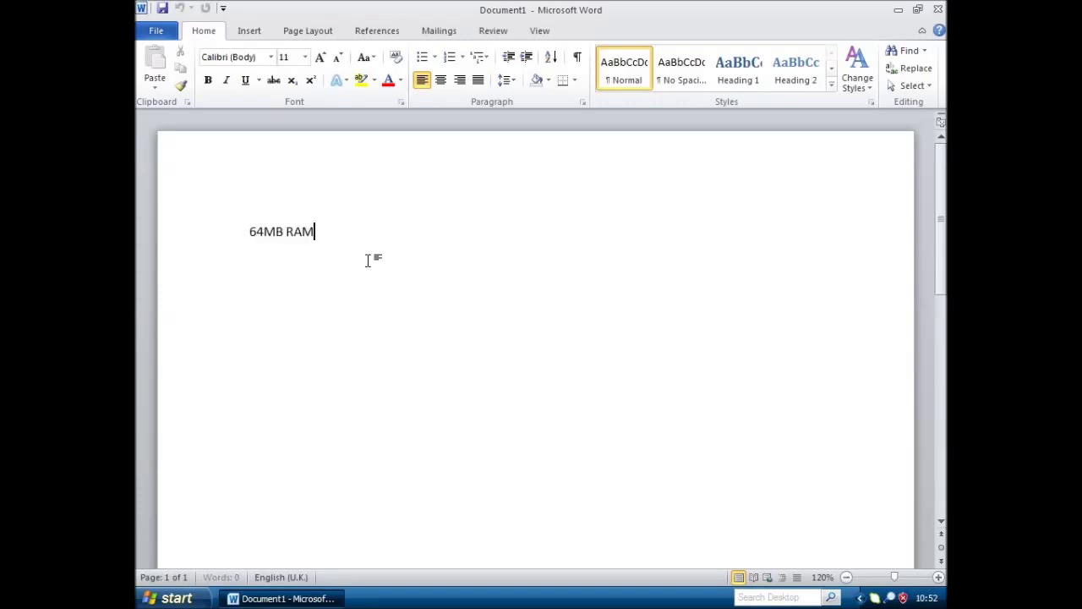
{"action": "type", "text": ". Throwback. :)"}
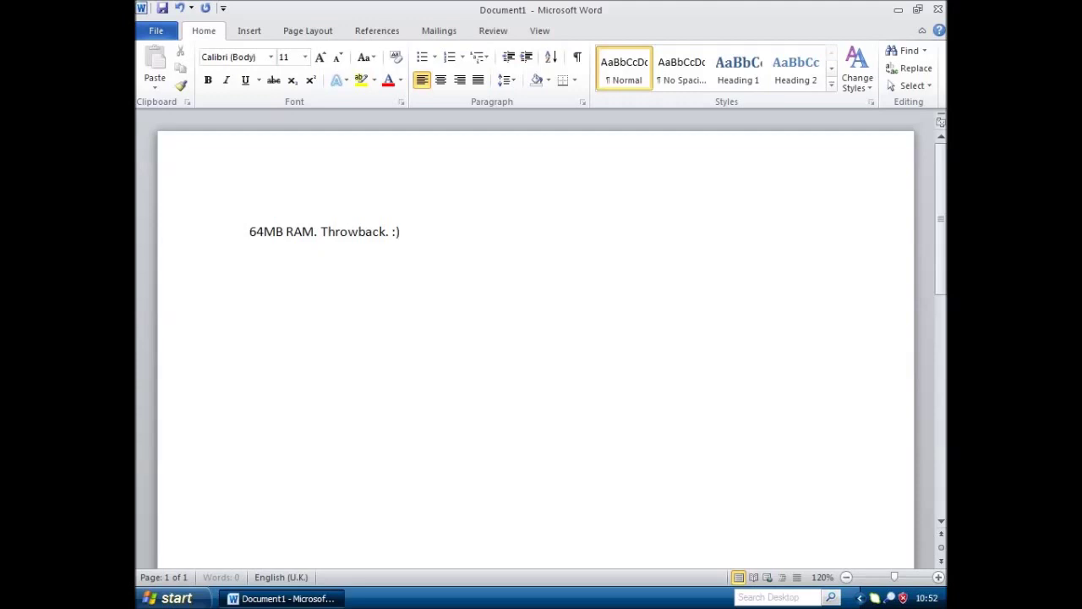
{"action": "left_click", "coordinate": [935, 12]}
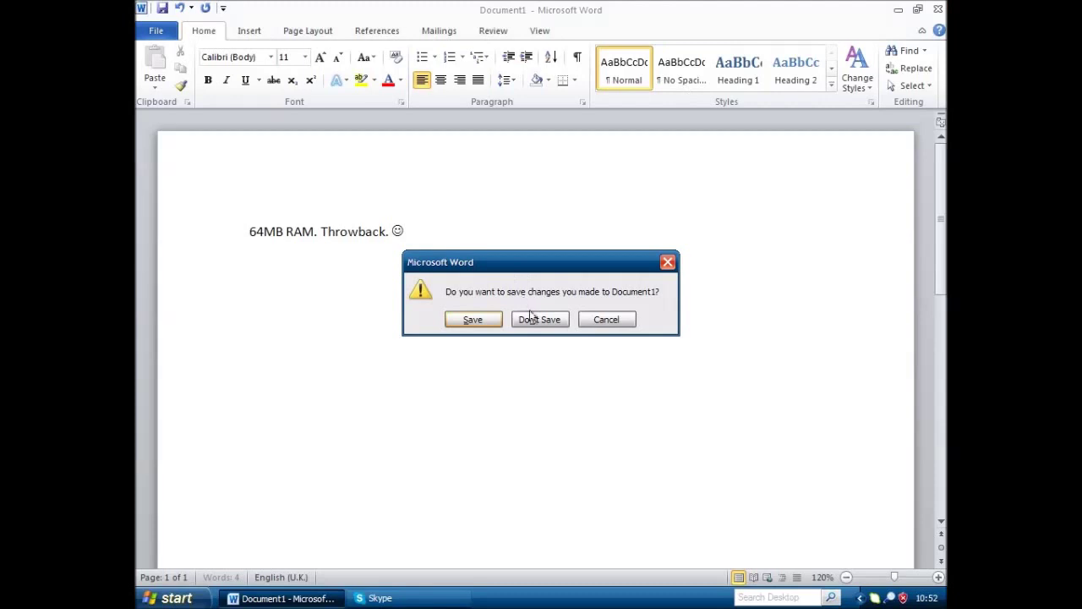
{"action": "left_click", "coordinate": [531, 319]}
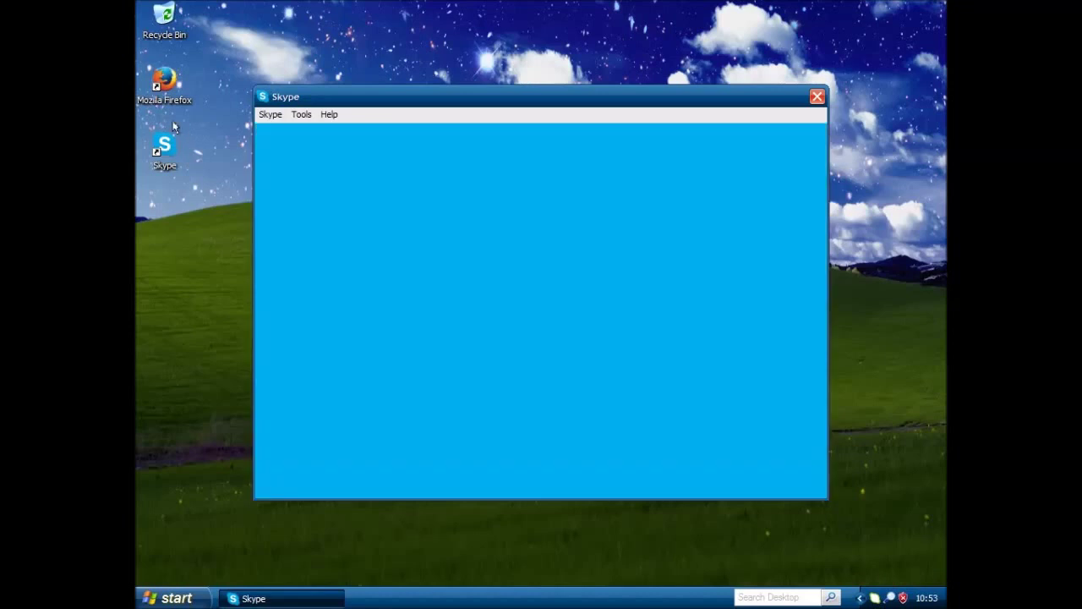
Open Task Manager from the taskbar menu and close the Skype sign-in window
{"action": "right_click", "coordinate": [388, 595]}
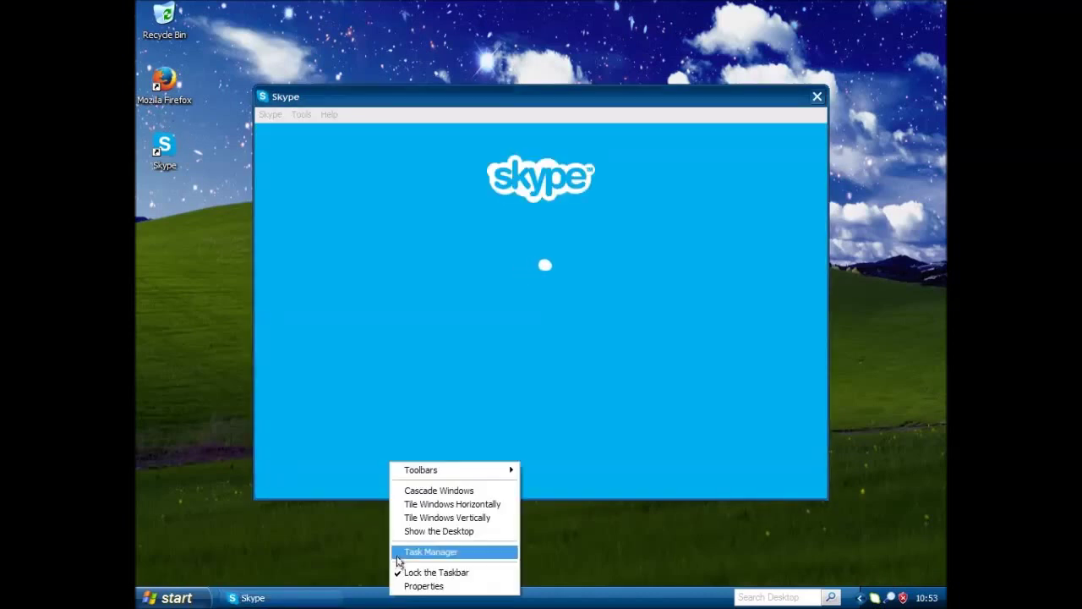
{"action": "left_click", "coordinate": [415, 558]}
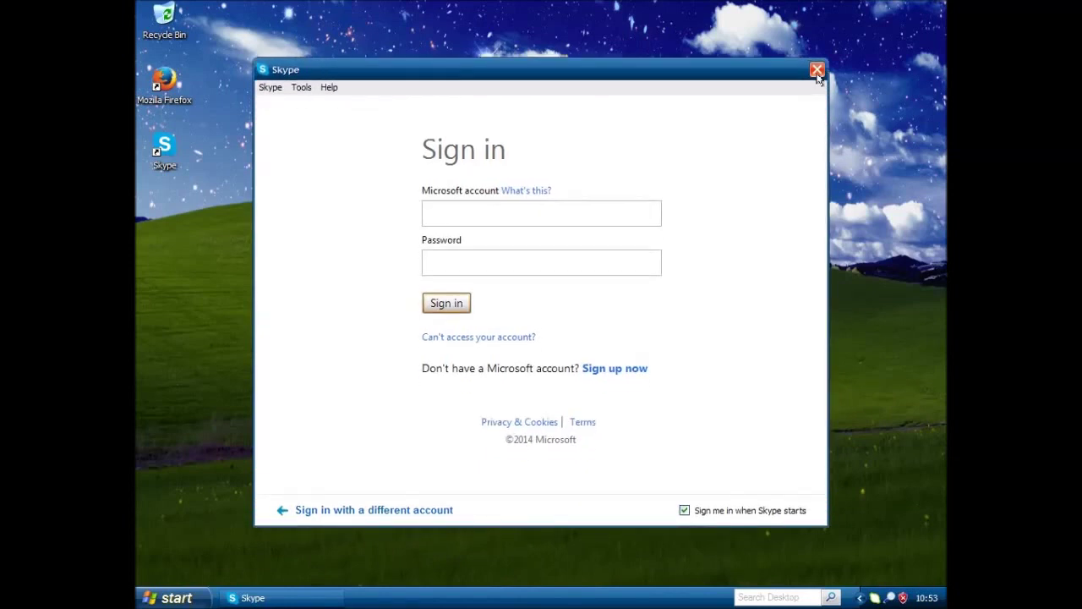
{"action": "left_click", "coordinate": [817, 70]}
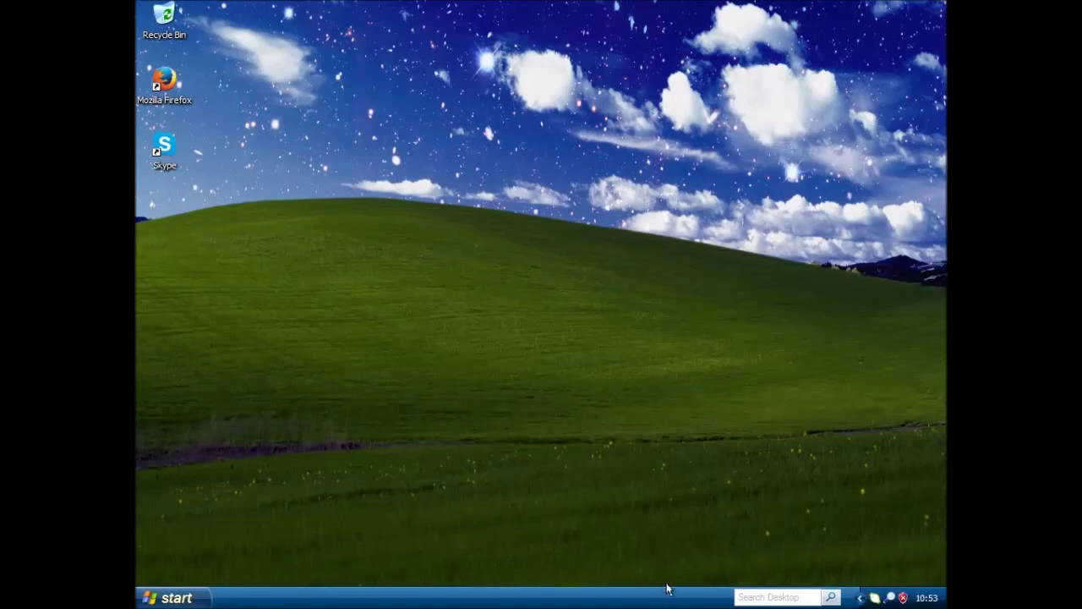
{"action": "right_click", "coordinate": [661, 594]}
{"action": "left_click", "coordinate": [668, 546]}
{"action": "right_click", "coordinate": [378, 600]}
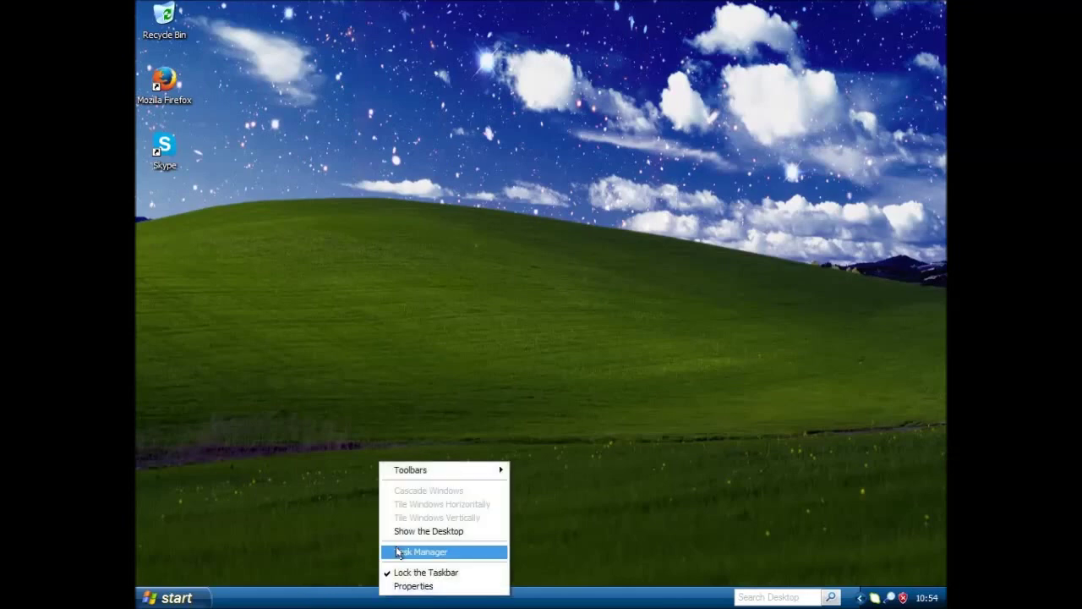
{"action": "left_click", "coordinate": [285, 551]}
{"action": "left_click", "coordinate": [173, 598]}
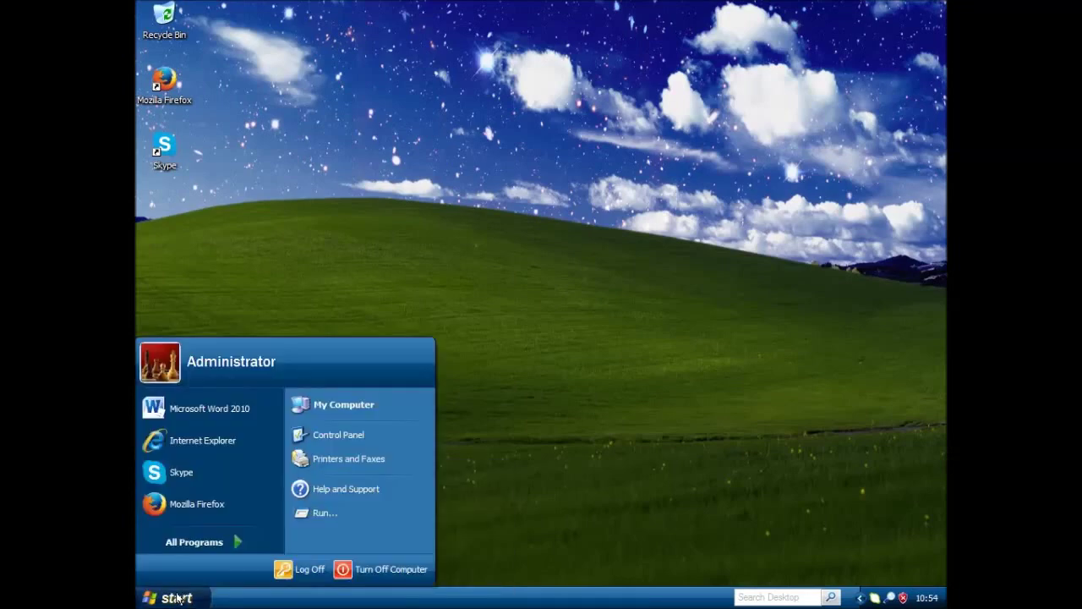
{"action": "left_click", "coordinate": [195, 504]}
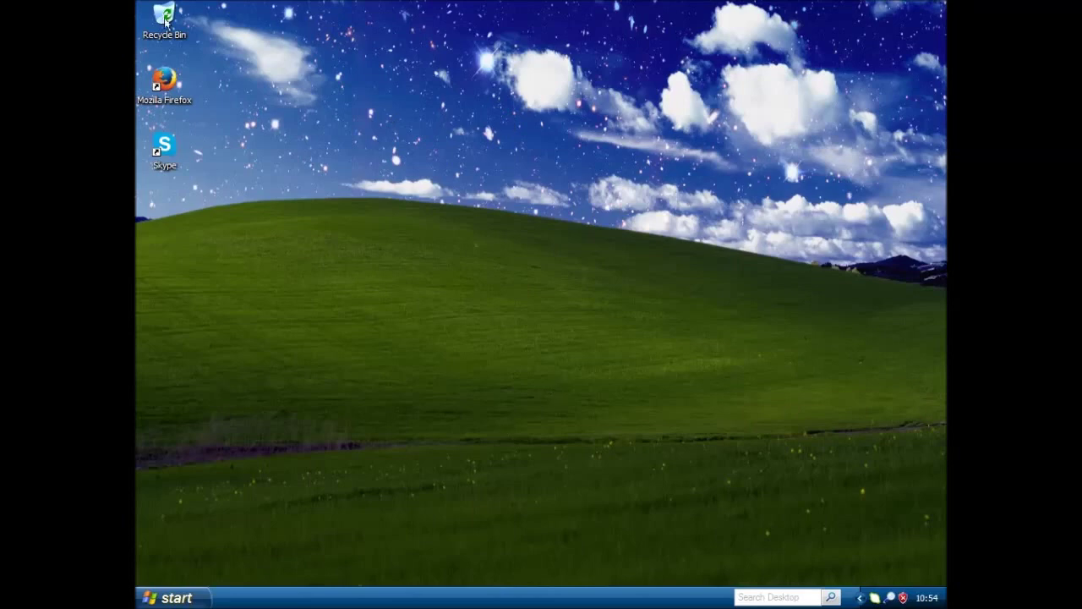
{"action": "left_click", "coordinate": [177, 598]}
{"action": "left_click", "coordinate": [194, 543]}
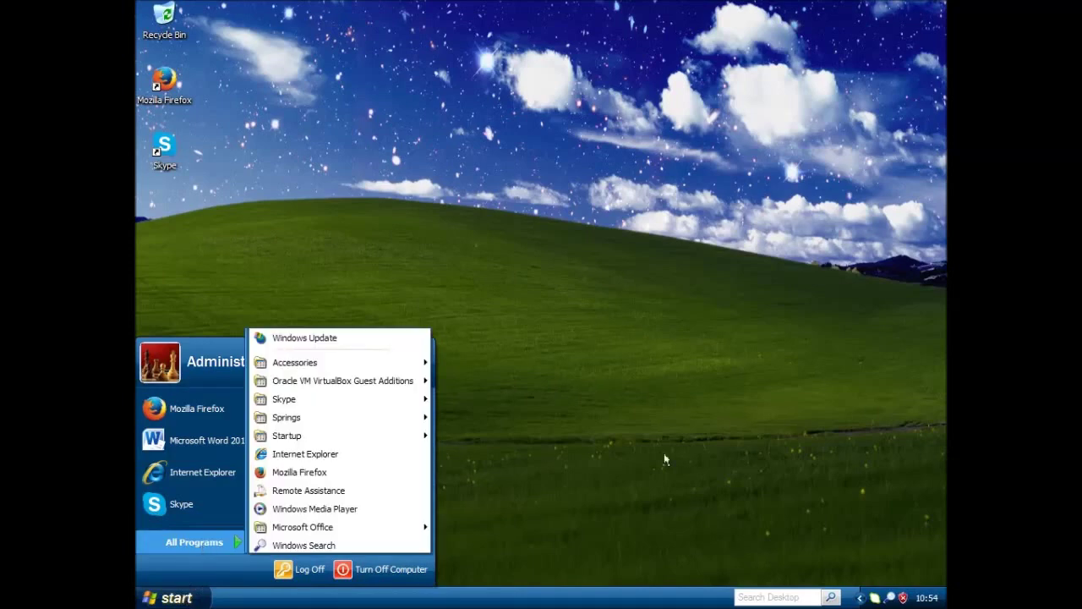
{"action": "left_click", "coordinate": [693, 441]}
{"action": "left_click", "coordinate": [208, 593]}
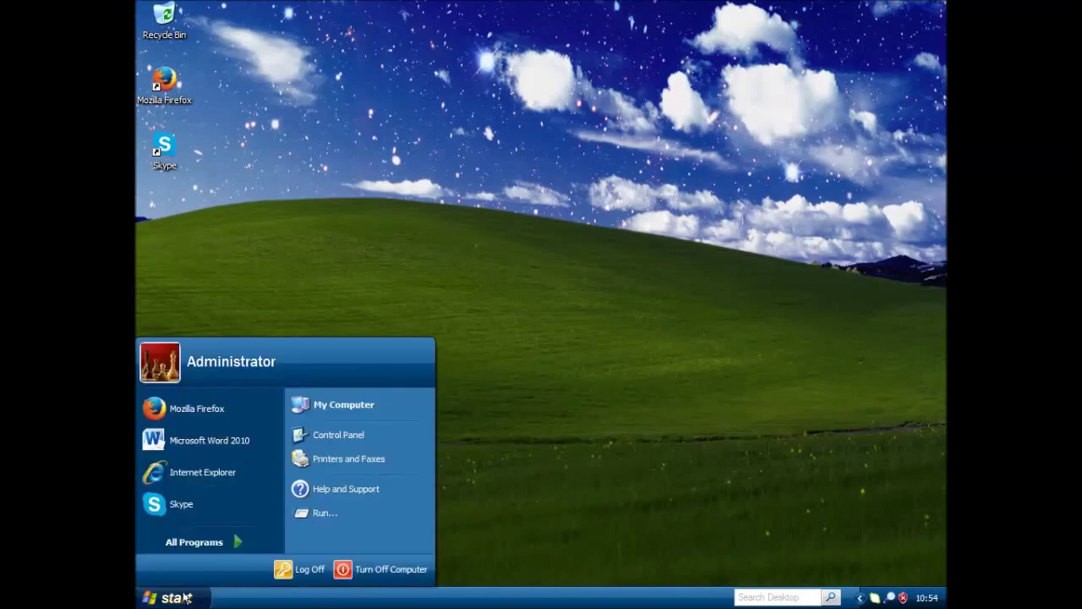
{"action": "left_click", "coordinate": [380, 569]}
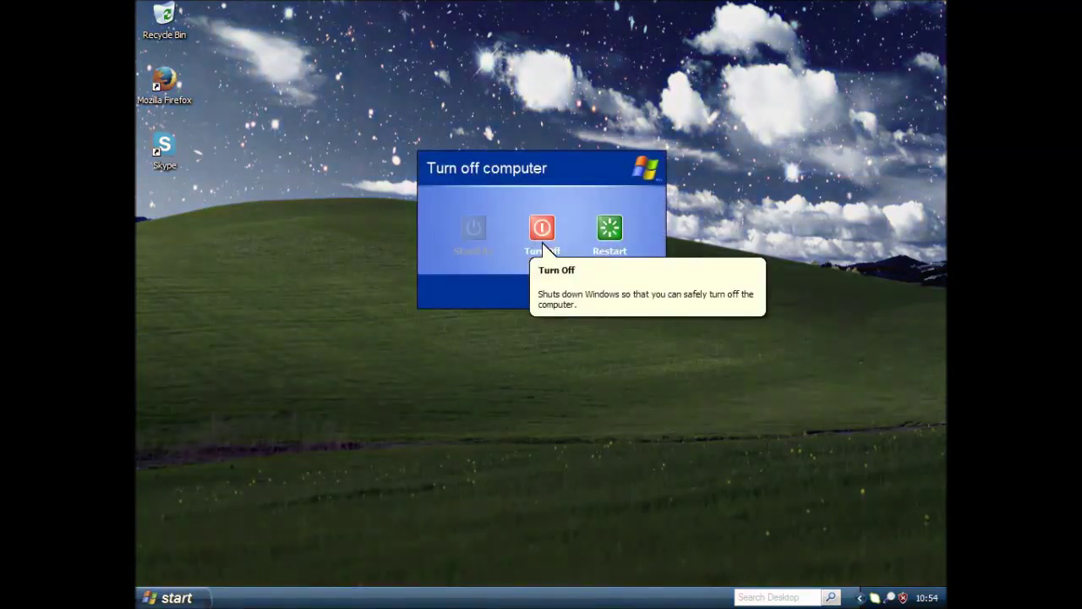
Cancel the Turn Off dialog and log back on as Administrator with the account password
{"action": "key", "text": "Escape"}
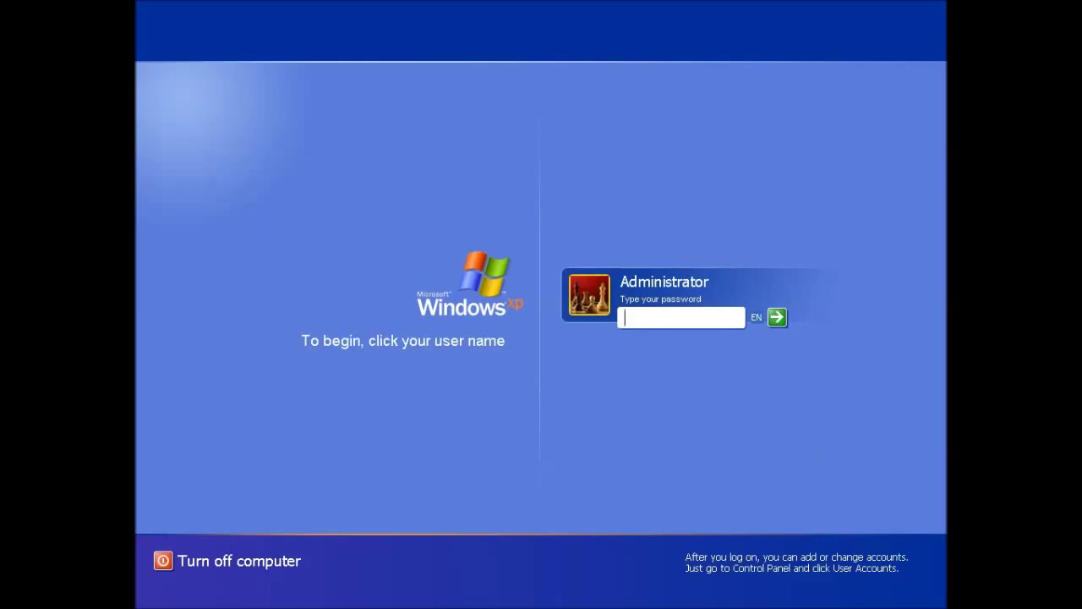
{"action": "type", "text": "***********"}
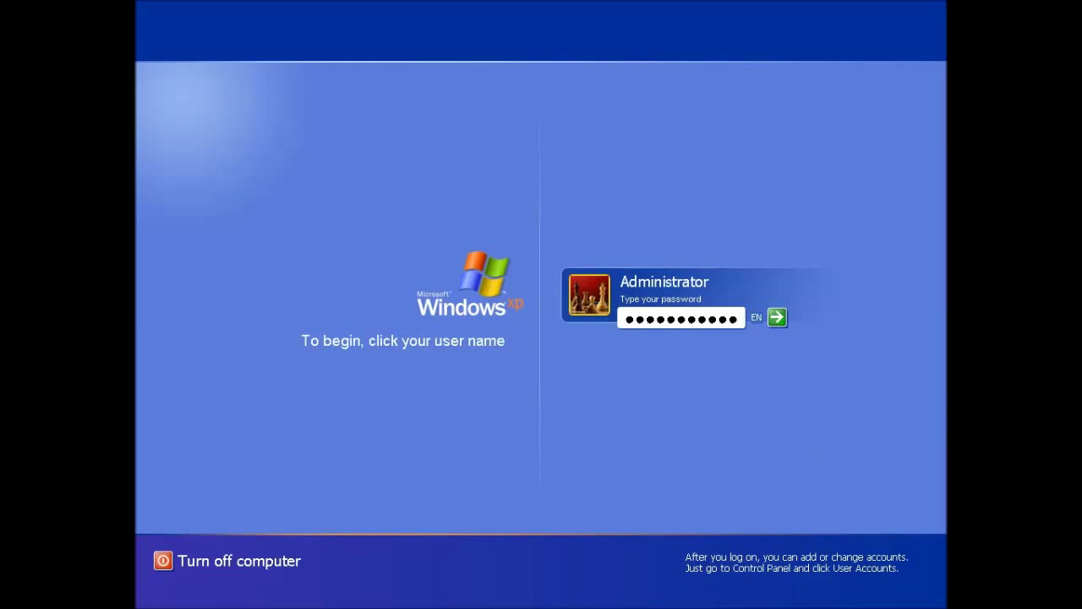
{"action": "key", "text": "Return"}
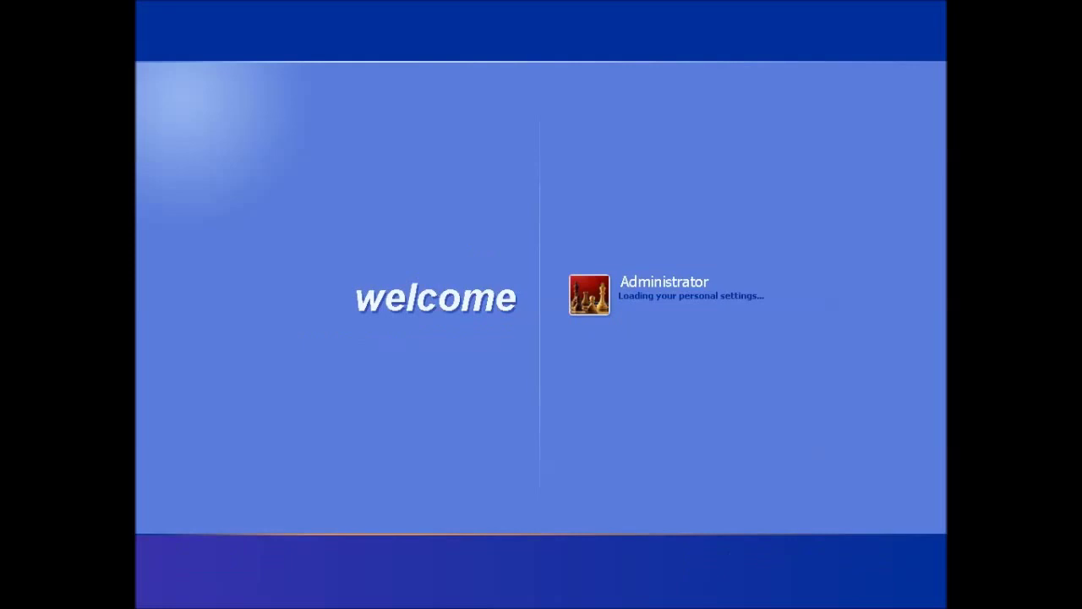
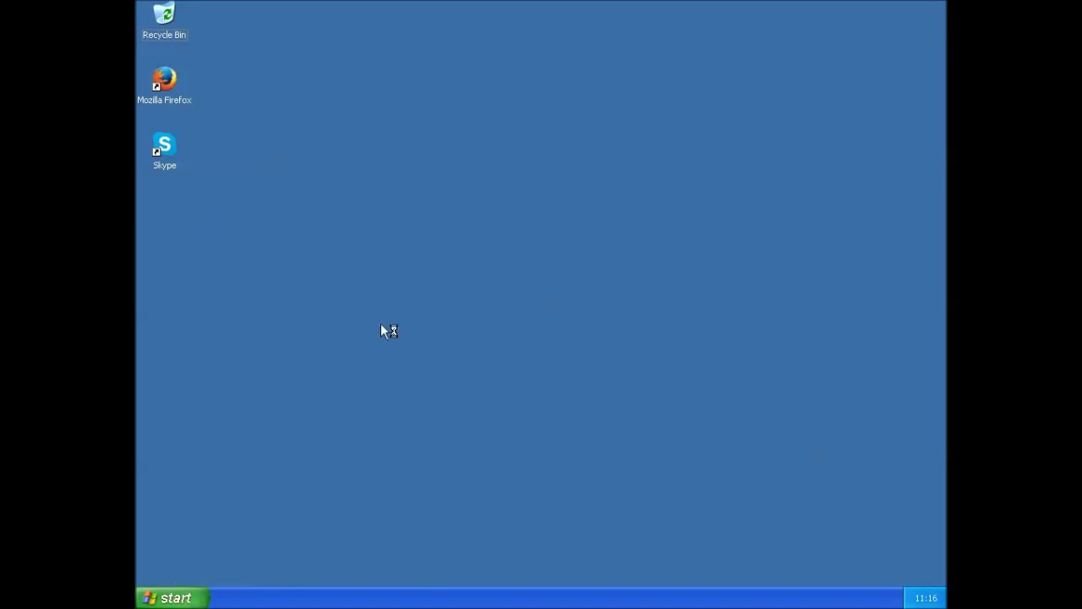
Open Display Properties from the desktop's right-click menu, with Windows Classic as the current theme
{"action": "right_click", "coordinate": [377, 186]}
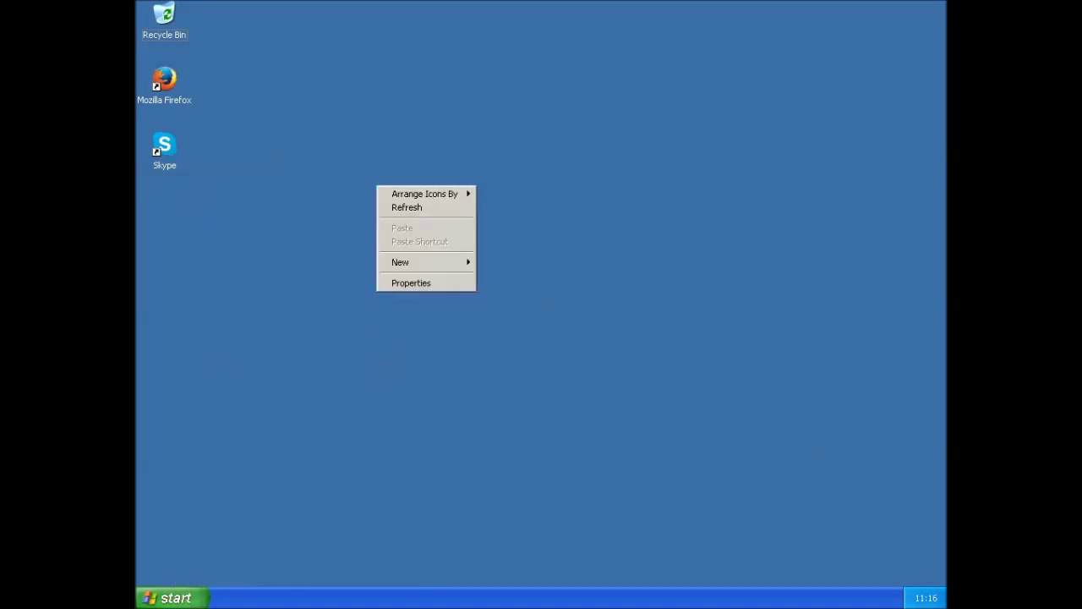
{"action": "left_click", "coordinate": [413, 286]}
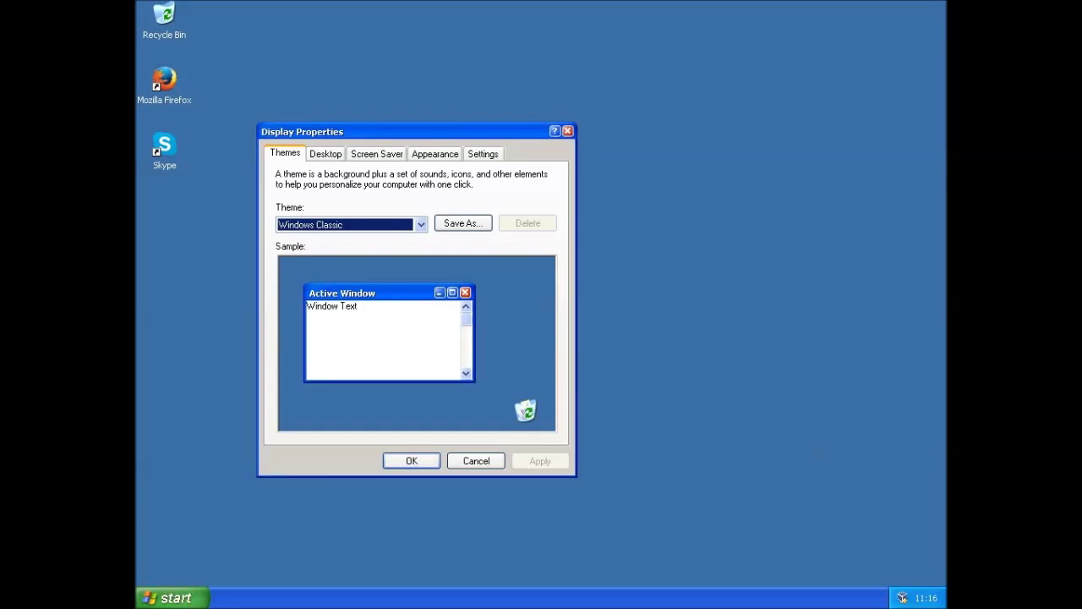
On the Appearance tab, set windows and buttons to Windows Classic style and apply it with OK
{"action": "left_click", "coordinate": [419, 156]}
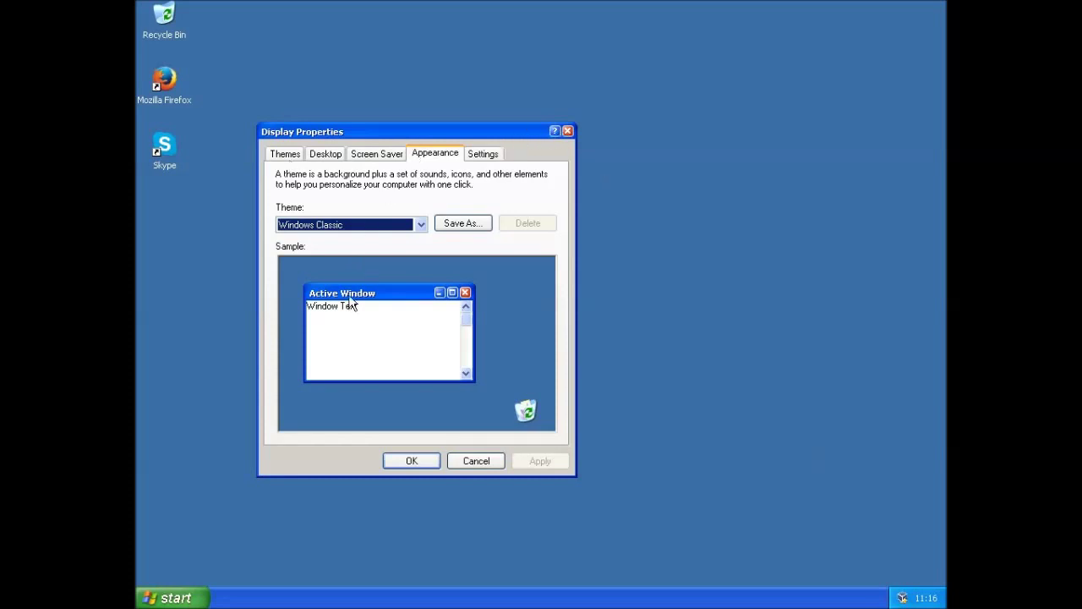
{"action": "left_click", "coordinate": [478, 145]}
{"action": "left_click", "coordinate": [377, 156]}
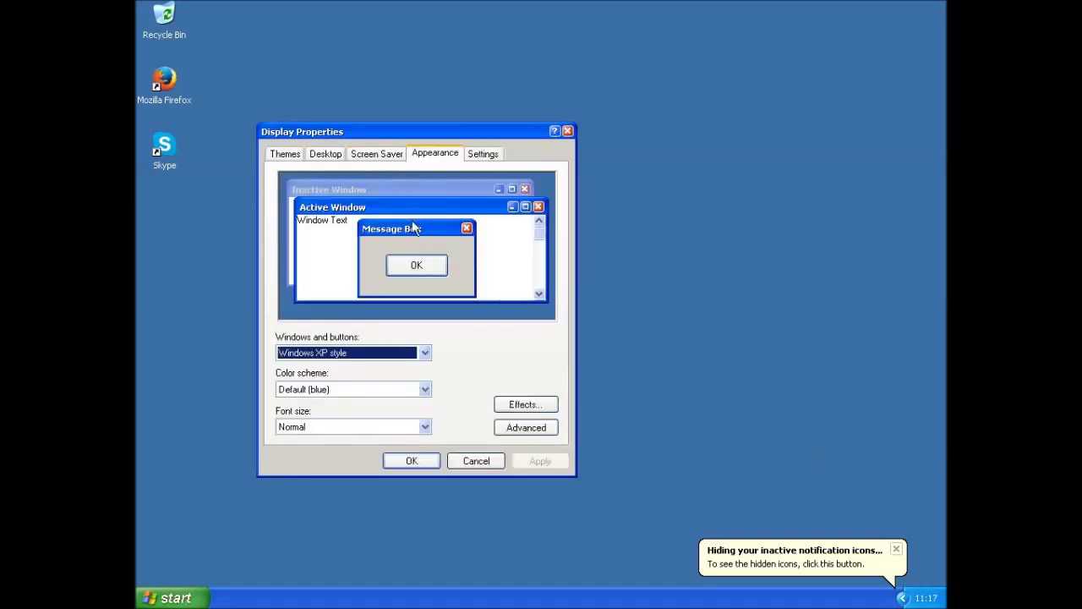
{"action": "left_click", "coordinate": [406, 355]}
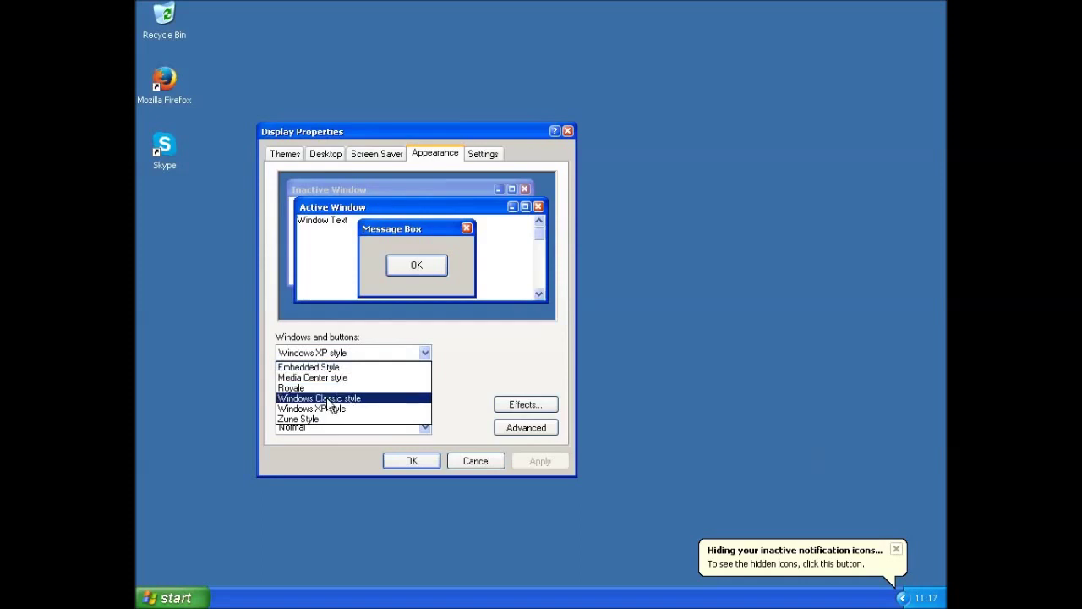
{"action": "left_click", "coordinate": [326, 398]}
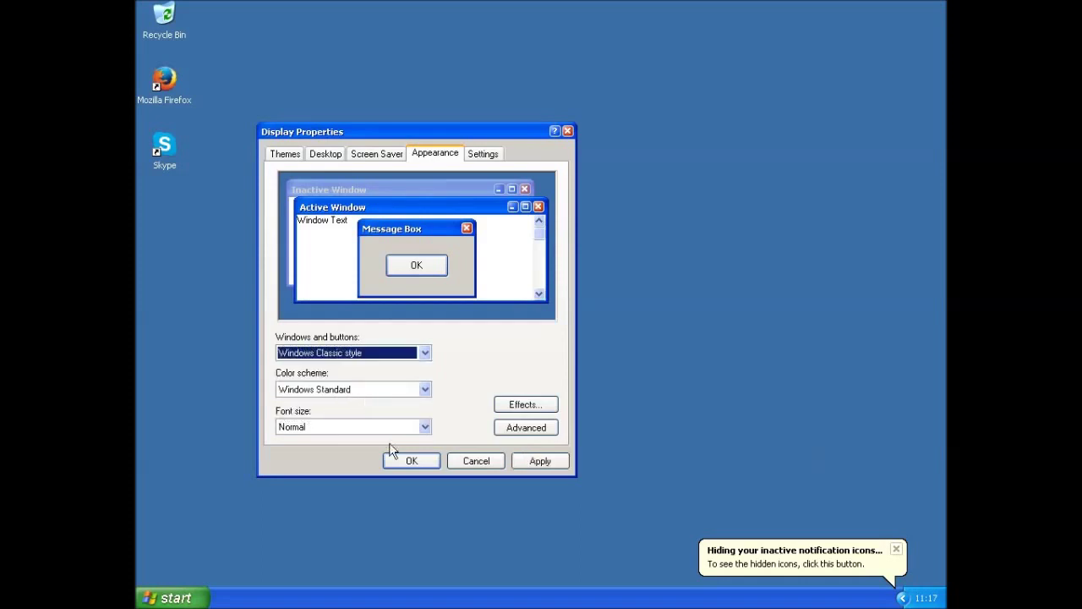
{"action": "left_click", "coordinate": [436, 464]}
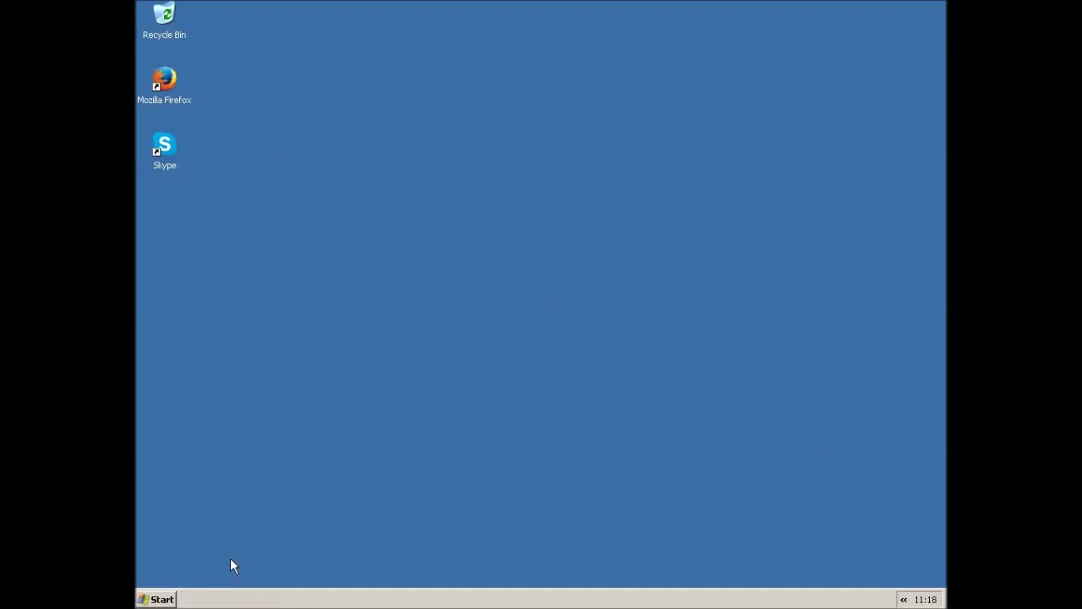
{"action": "left_click", "coordinate": [152, 599]}
{"action": "left_click", "coordinate": [152, 599]}
{"action": "left_click", "coordinate": [152, 600]}
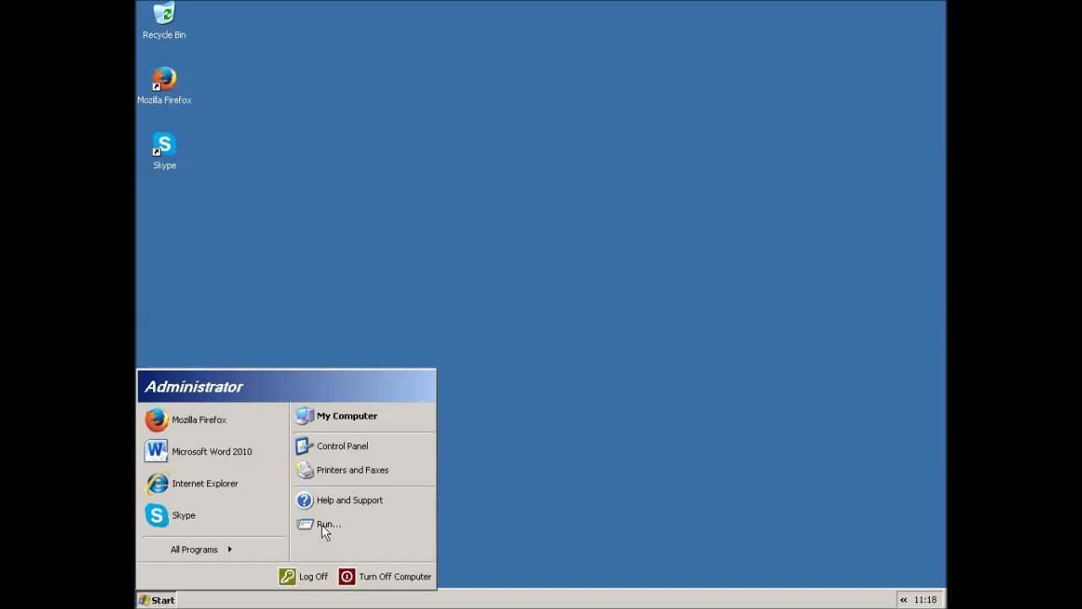
{"action": "left_click", "coordinate": [322, 522]}
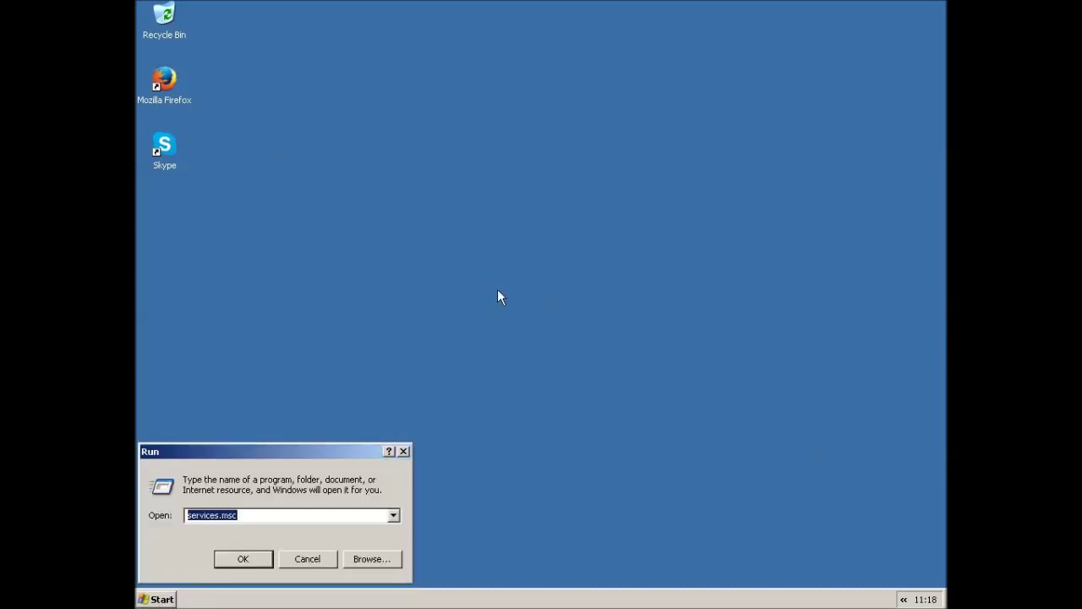
{"action": "type", "text": "msconfig"}
{"action": "key", "text": "Return"}
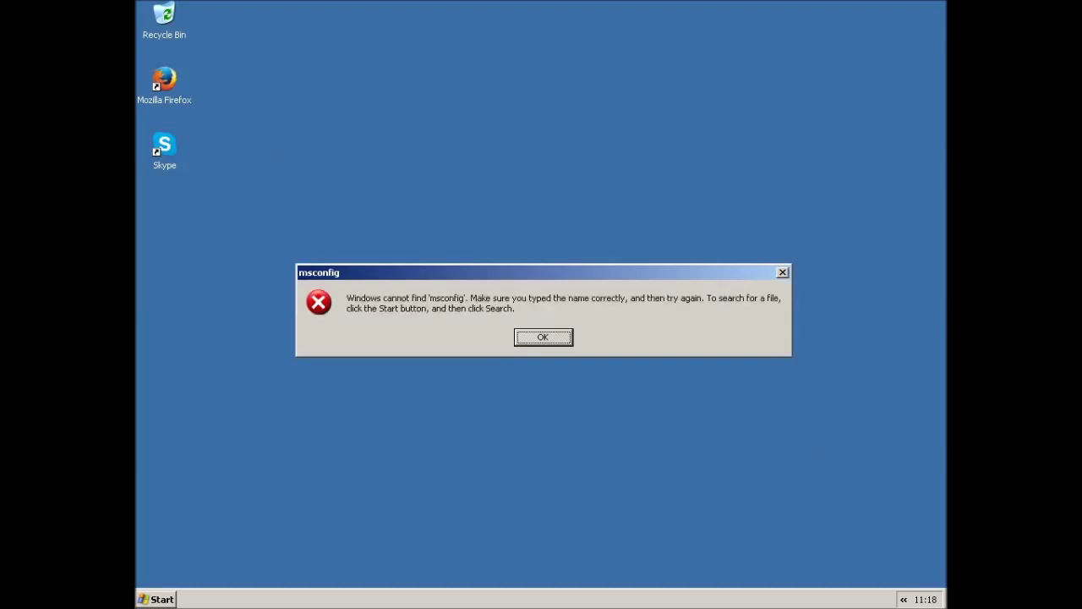
{"action": "left_click", "coordinate": [542, 337]}
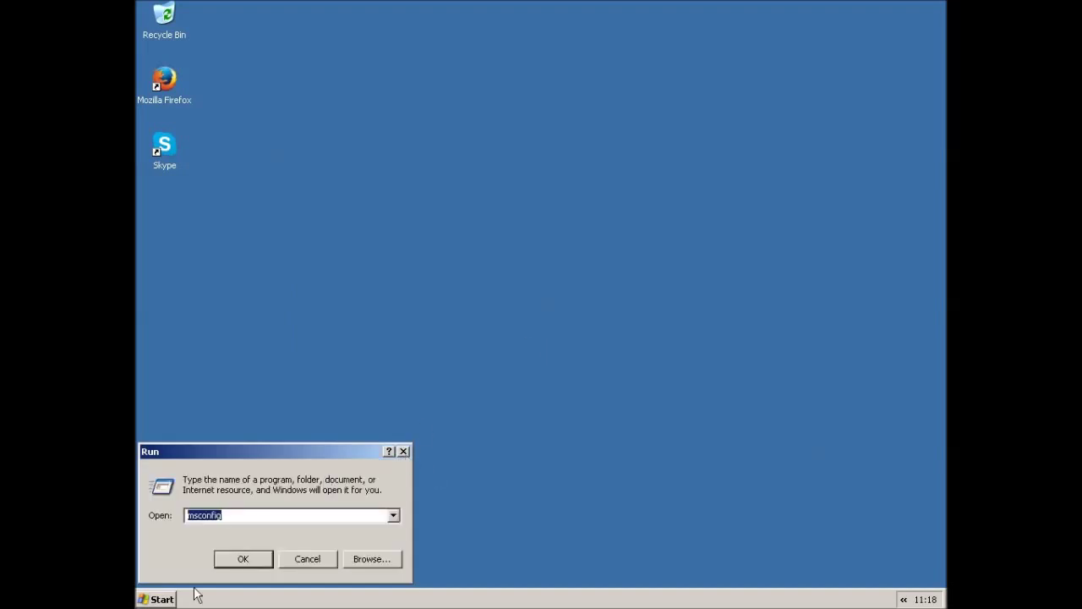
{"action": "key", "text": "Escape"}
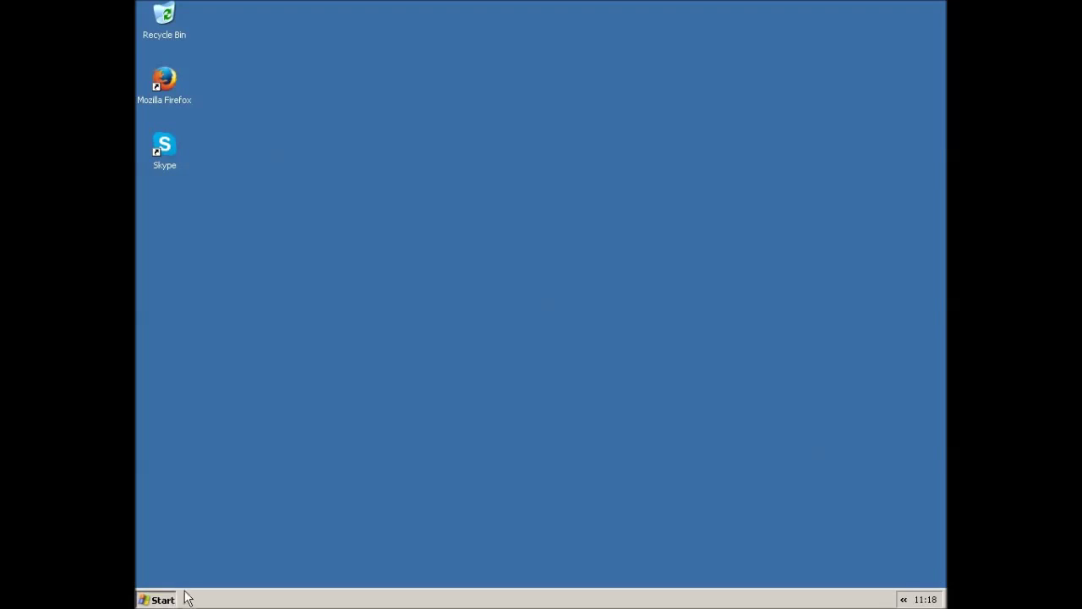
Try launching Microsoft Word 2010 from the Start menu and dismiss its insufficient resources error
{"action": "key", "text": "super"}
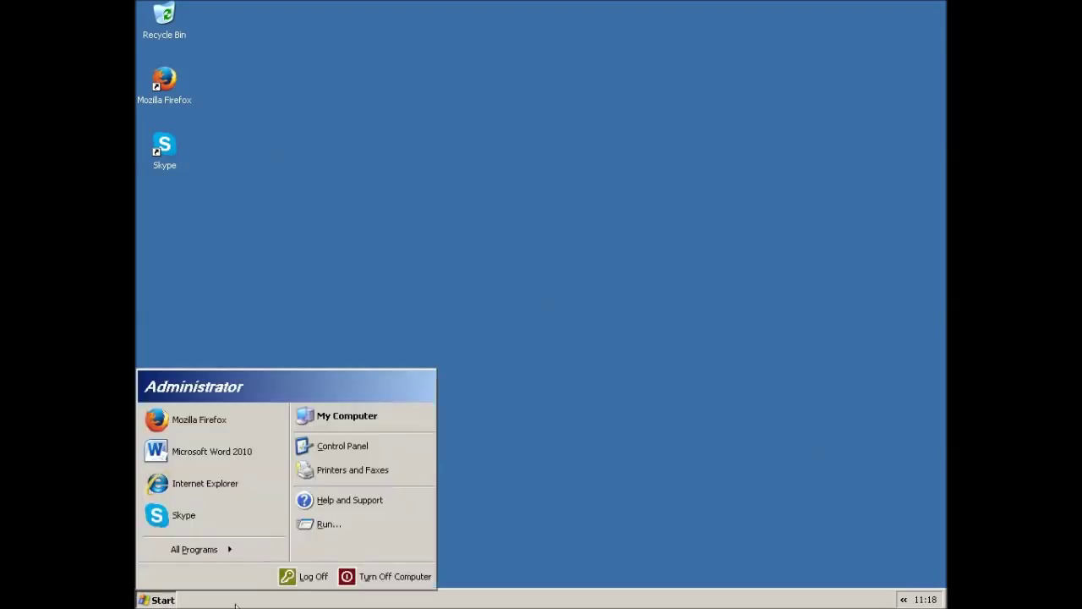
{"action": "left_click", "coordinate": [220, 459]}
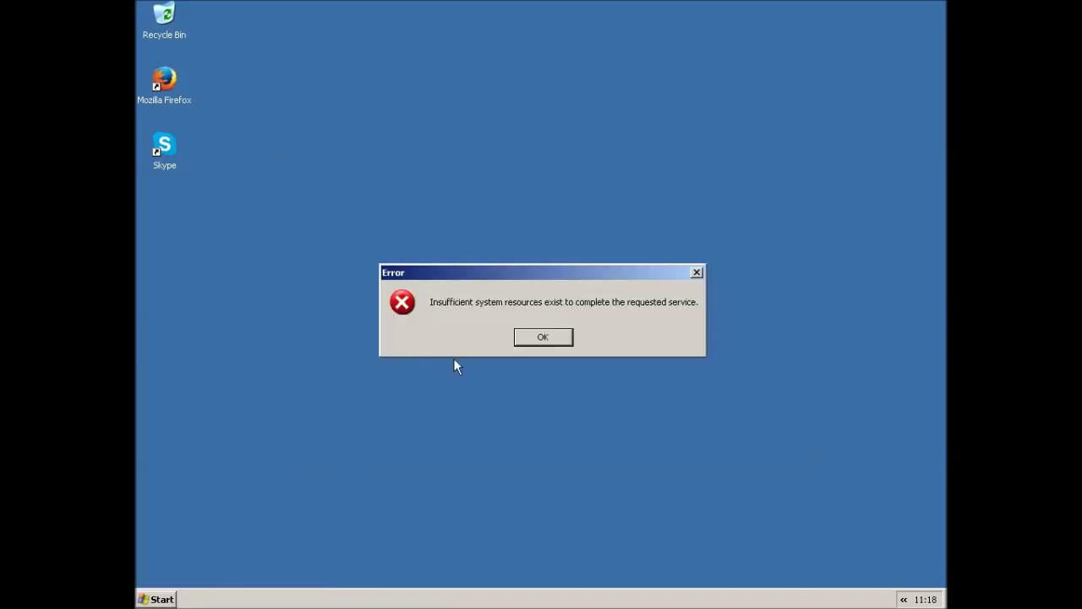
{"action": "left_click", "coordinate": [538, 338]}
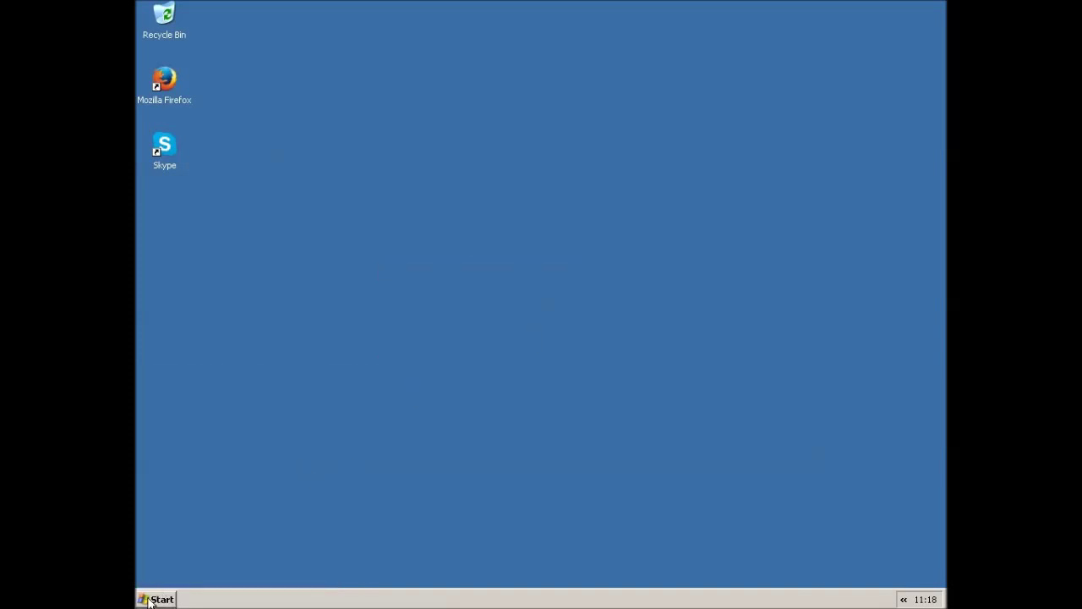
Try launching Mozilla Firefox and dismiss the firefox.exe insufficient resources error
{"action": "left_click", "coordinate": [149, 601]}
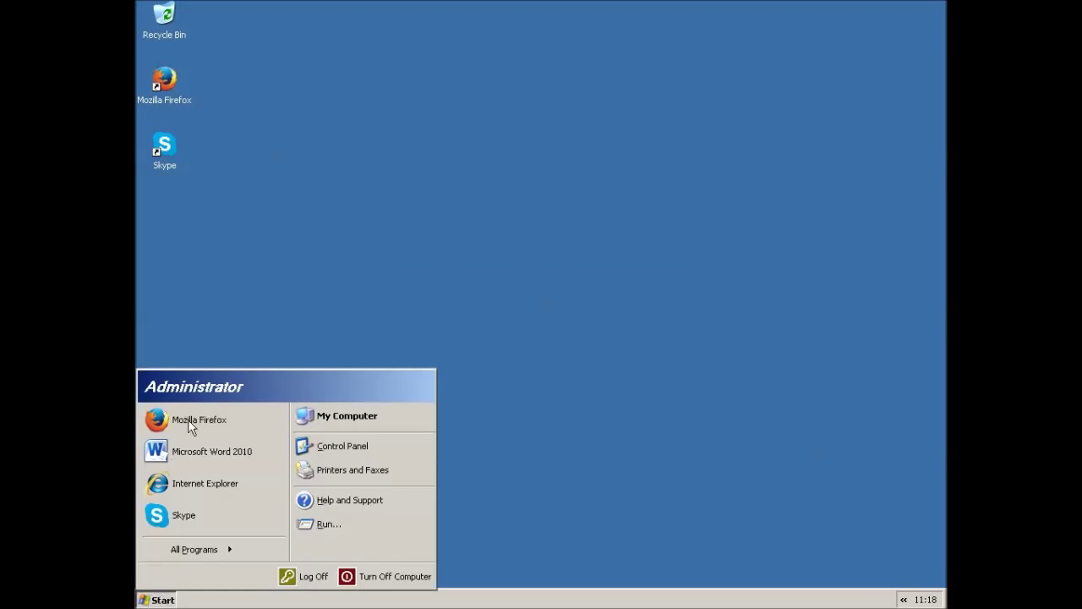
{"action": "left_click", "coordinate": [241, 414]}
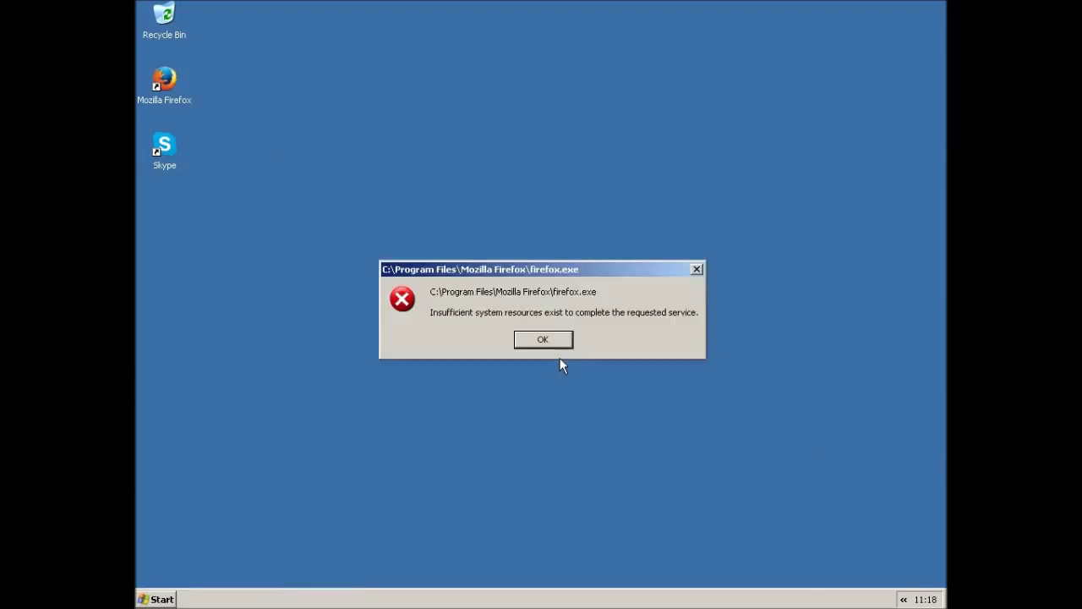
{"action": "left_click", "coordinate": [559, 342]}
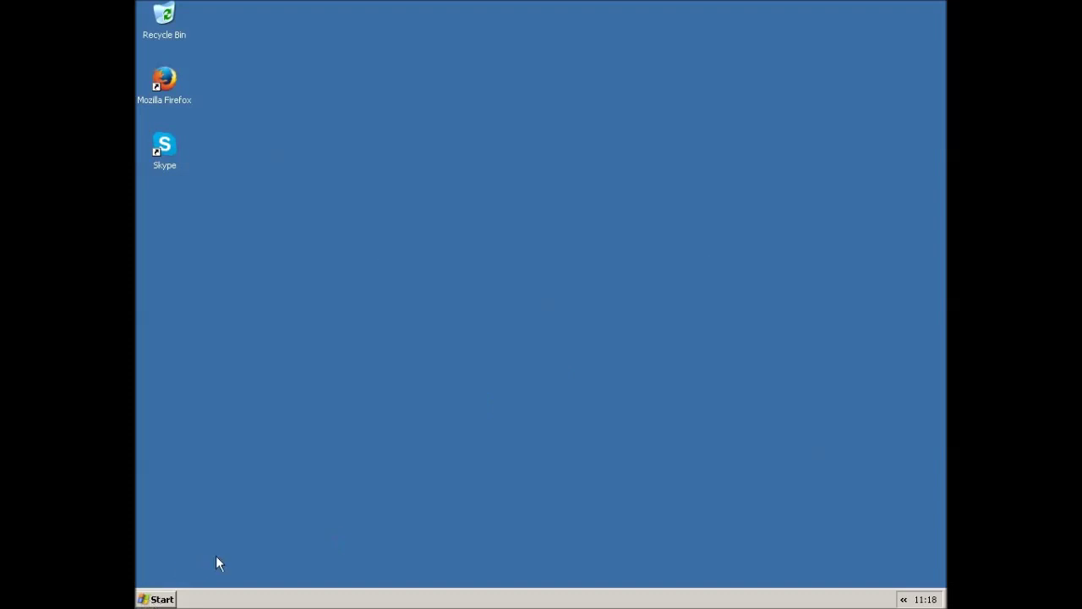
{"action": "left_click", "coordinate": [159, 600]}
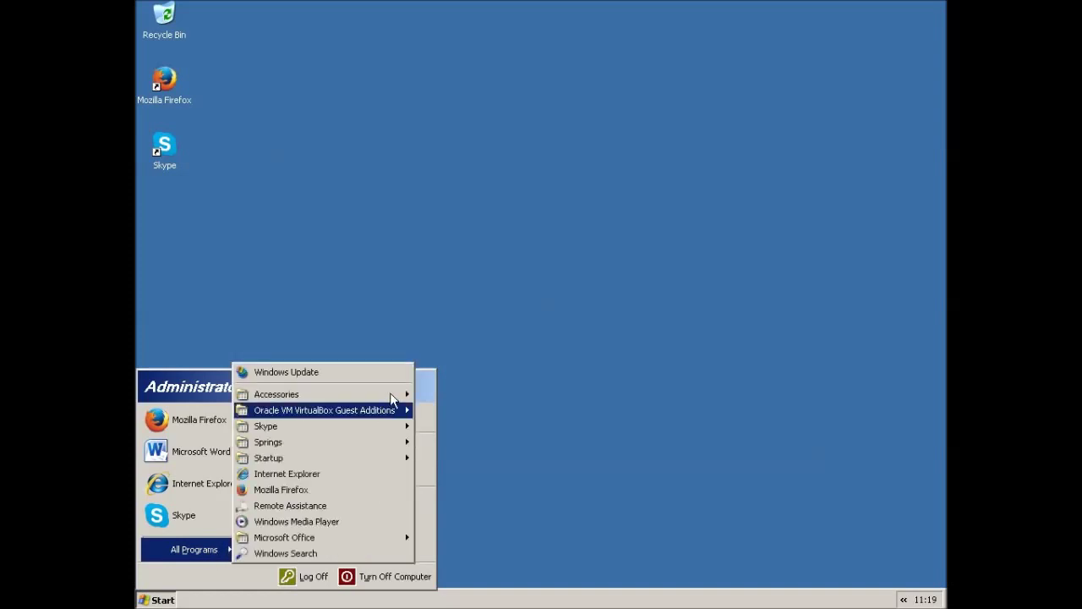
Try launching Notepad from Accessories and dismiss the notepad.exe resources error
{"action": "mouse_move", "coordinate": [391, 394]}
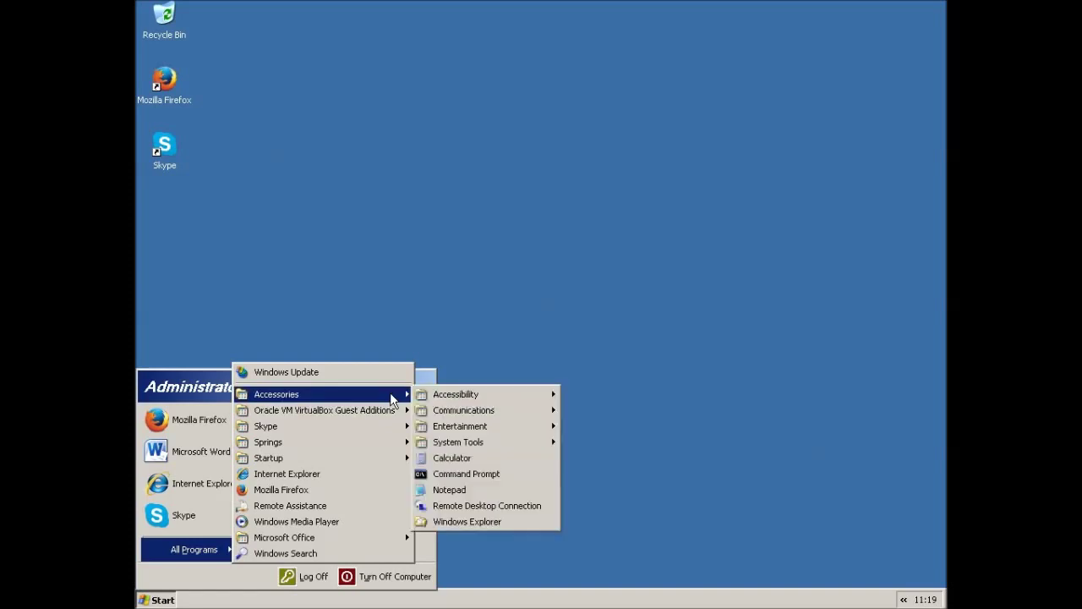
{"action": "left_click", "coordinate": [453, 492]}
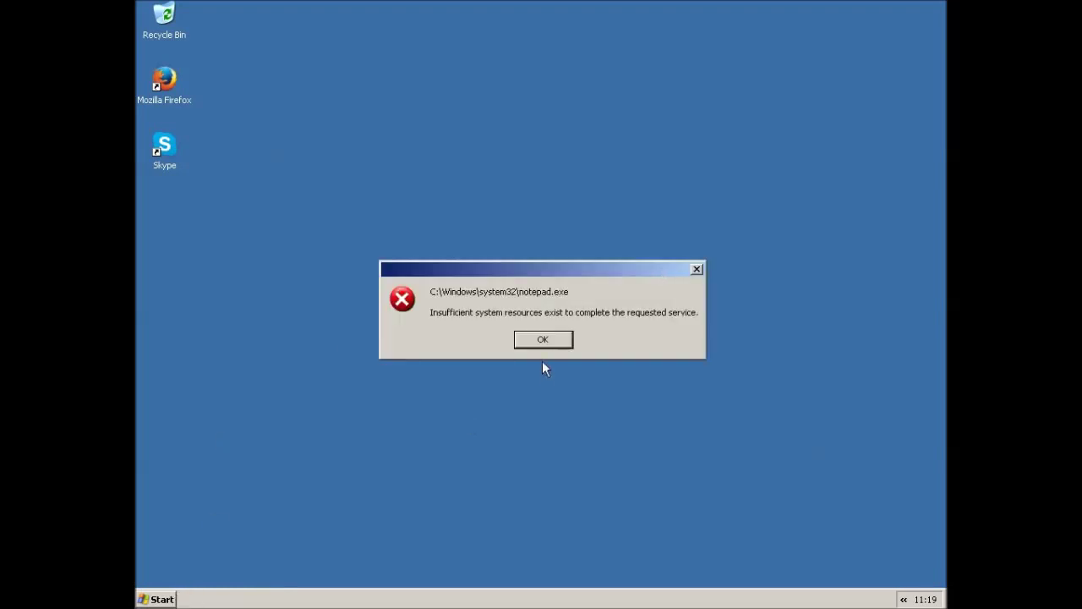
{"action": "key", "text": "Return"}
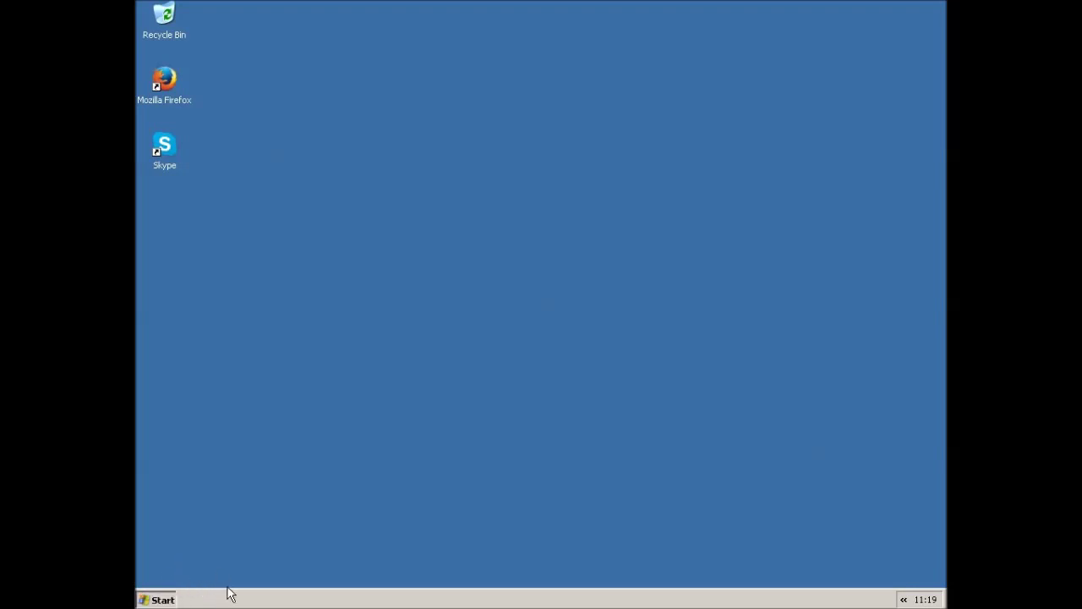
Try launching Calculator from All Programs > Accessories and dismiss the calc.exe resources error
{"action": "key", "text": "super"}
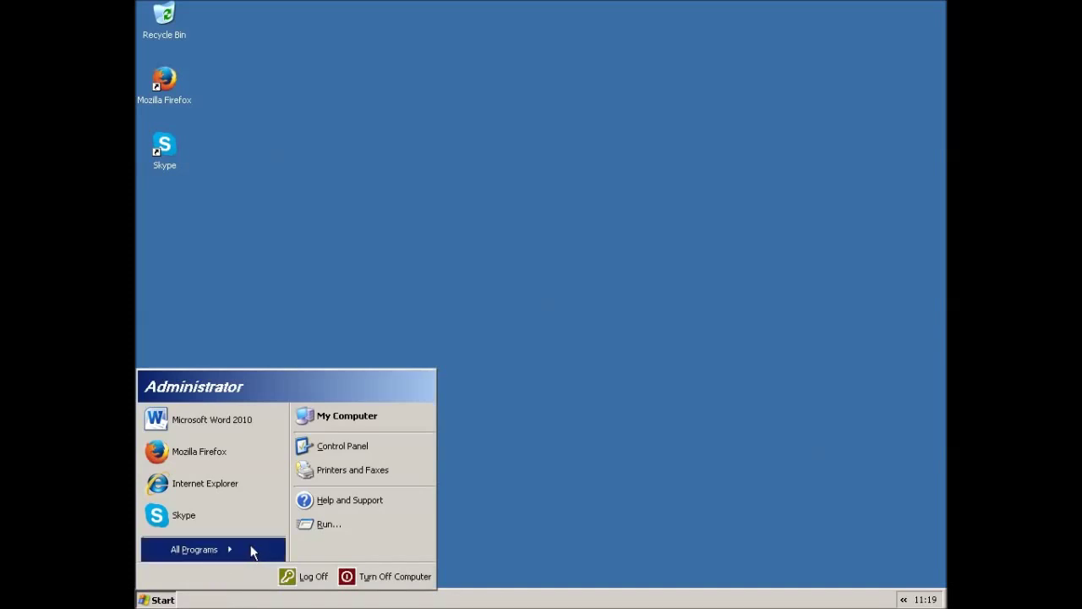
{"action": "left_click", "coordinate": [251, 548]}
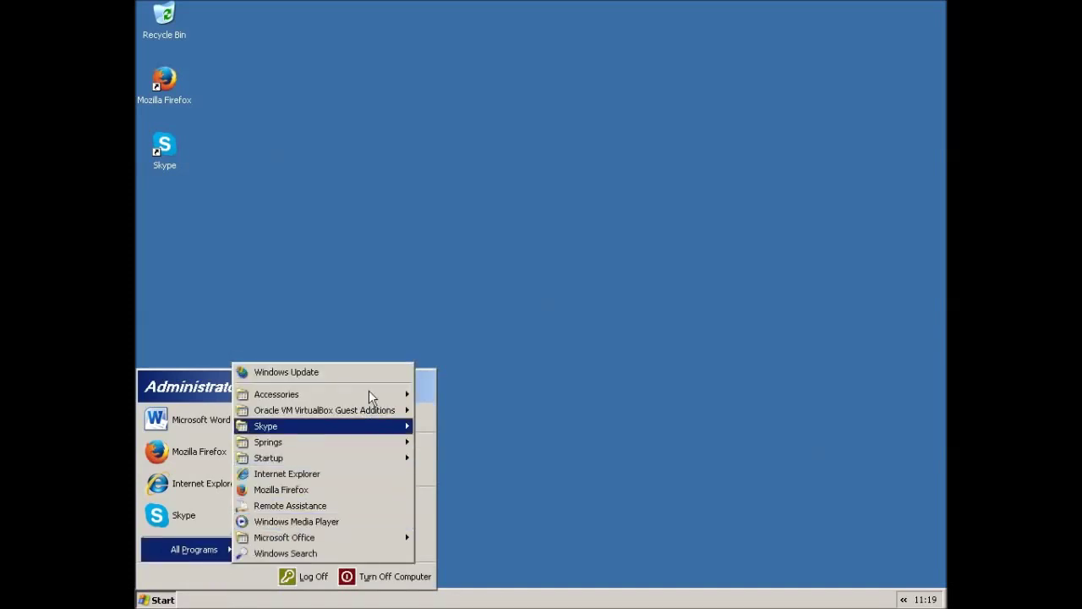
{"action": "mouse_move", "coordinate": [368, 390]}
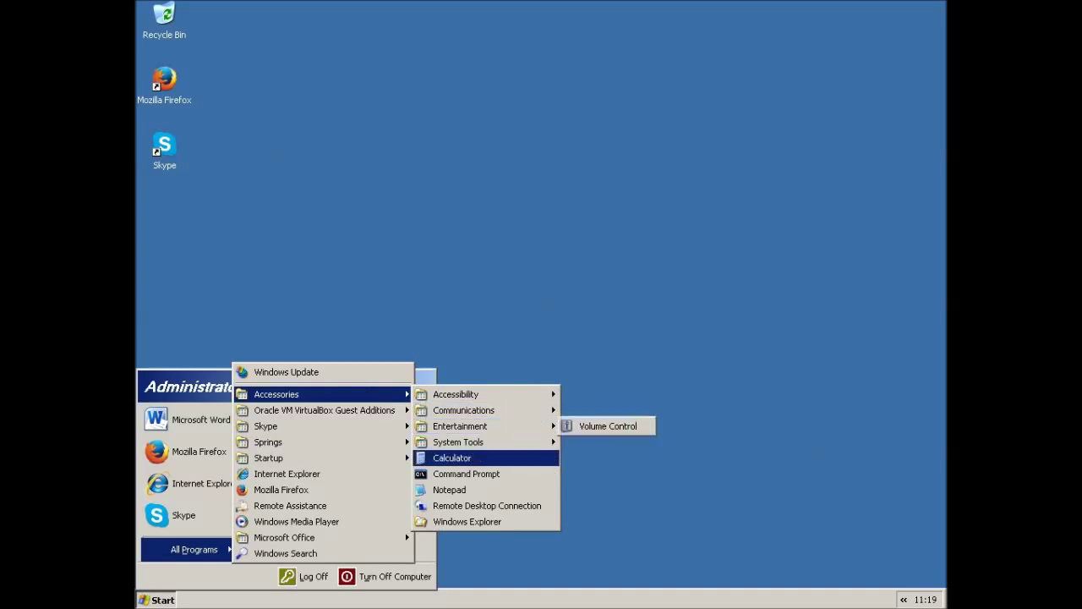
{"action": "left_click", "coordinate": [528, 459]}
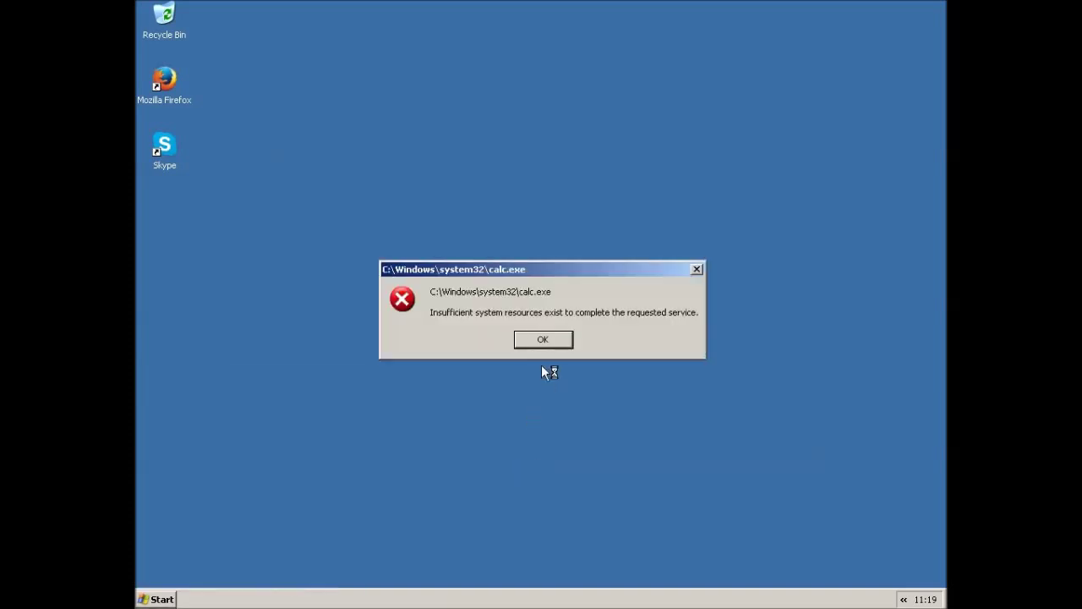
{"action": "left_click", "coordinate": [524, 342]}
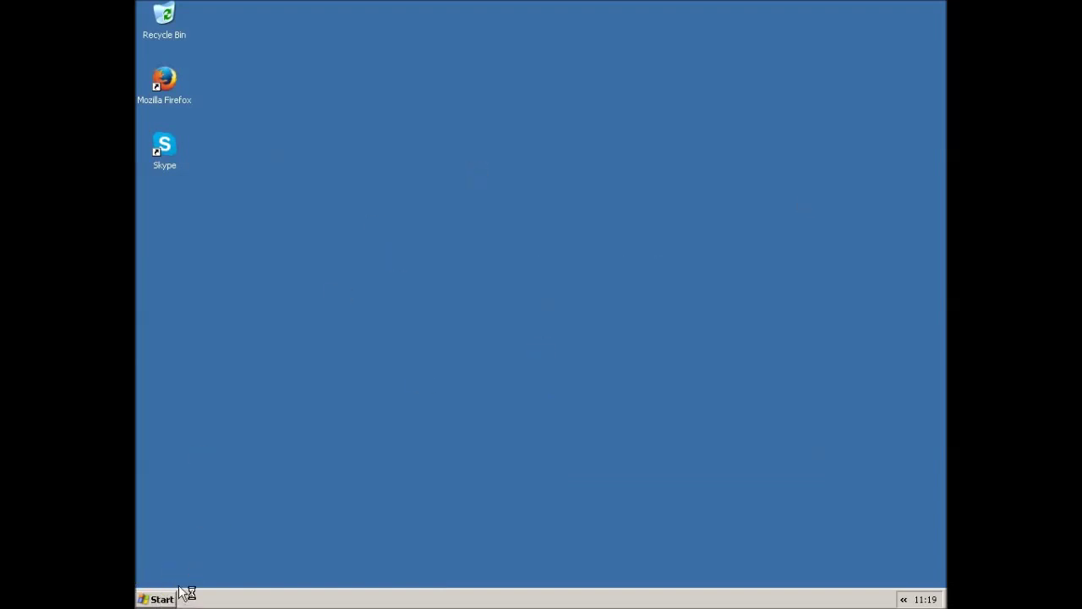
{"action": "key", "text": "super"}
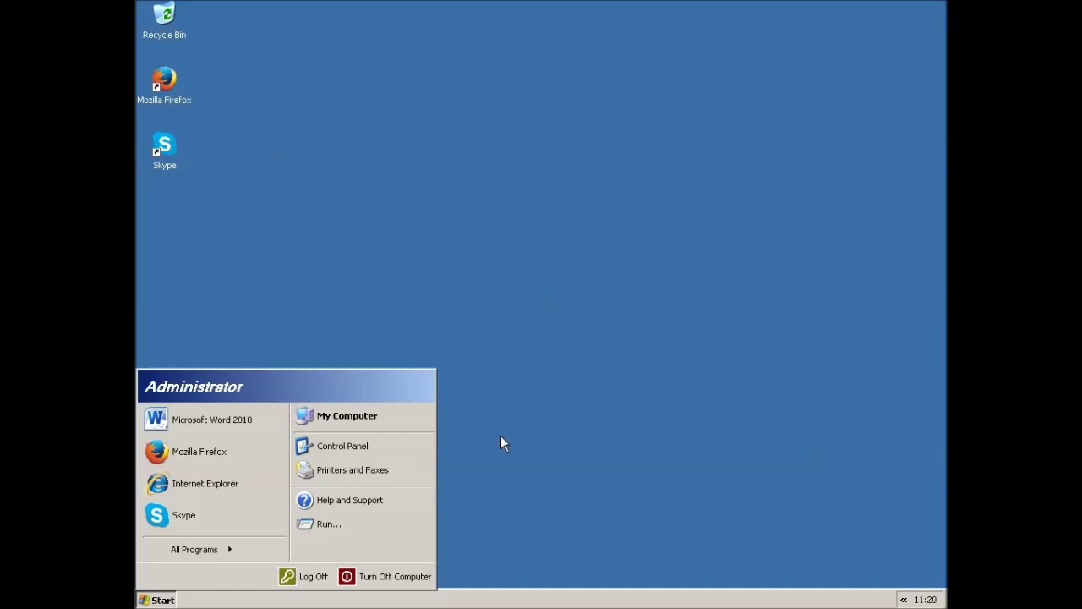
{"action": "left_click", "coordinate": [402, 575]}
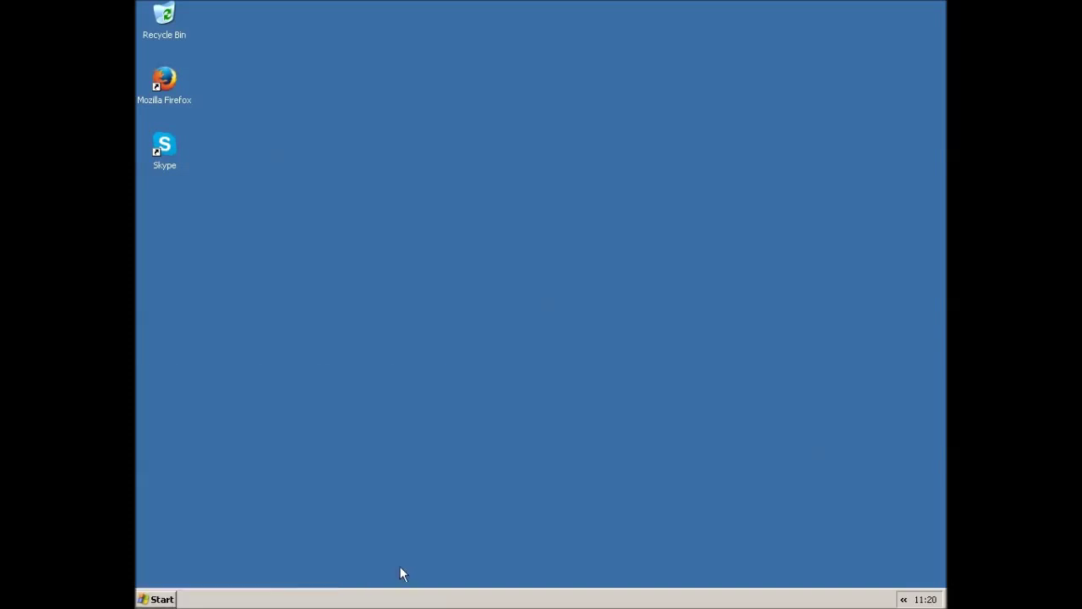